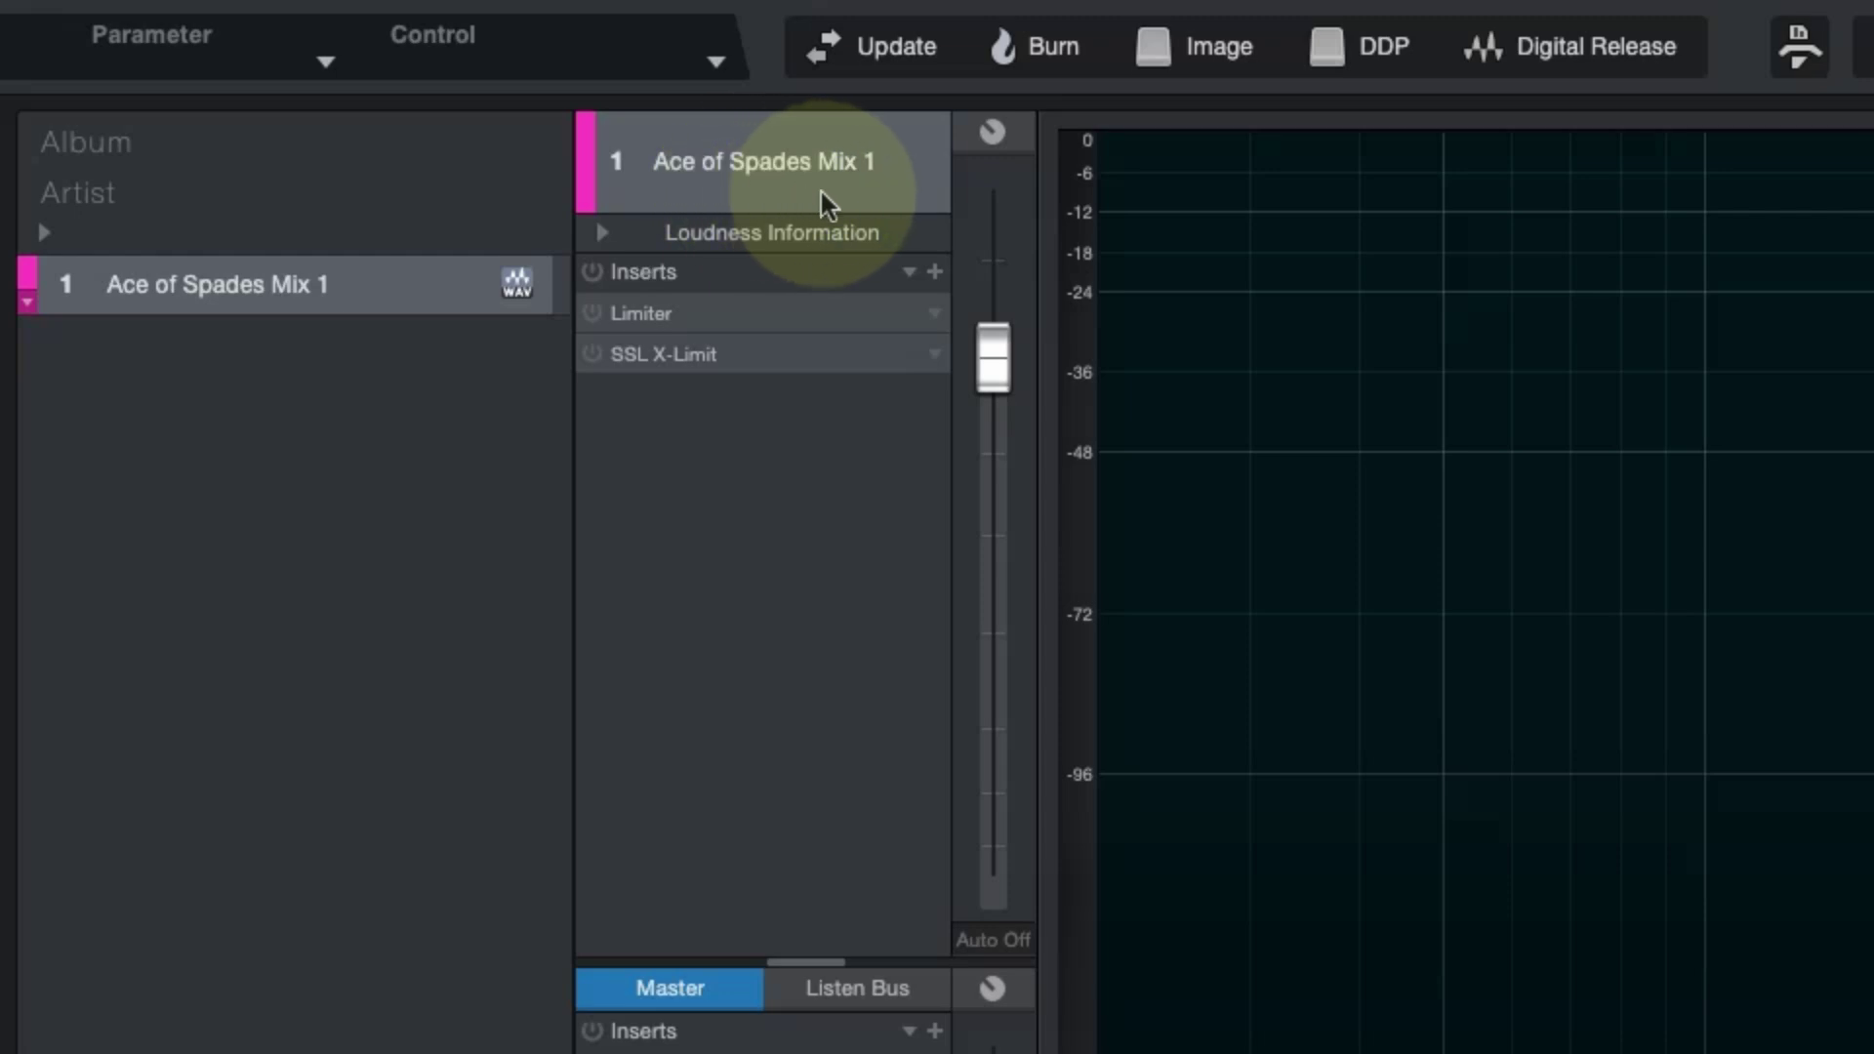
Examine the loudness information of the Ace of Spades Mix 1 track and collapse it again.
left_click(615, 235)
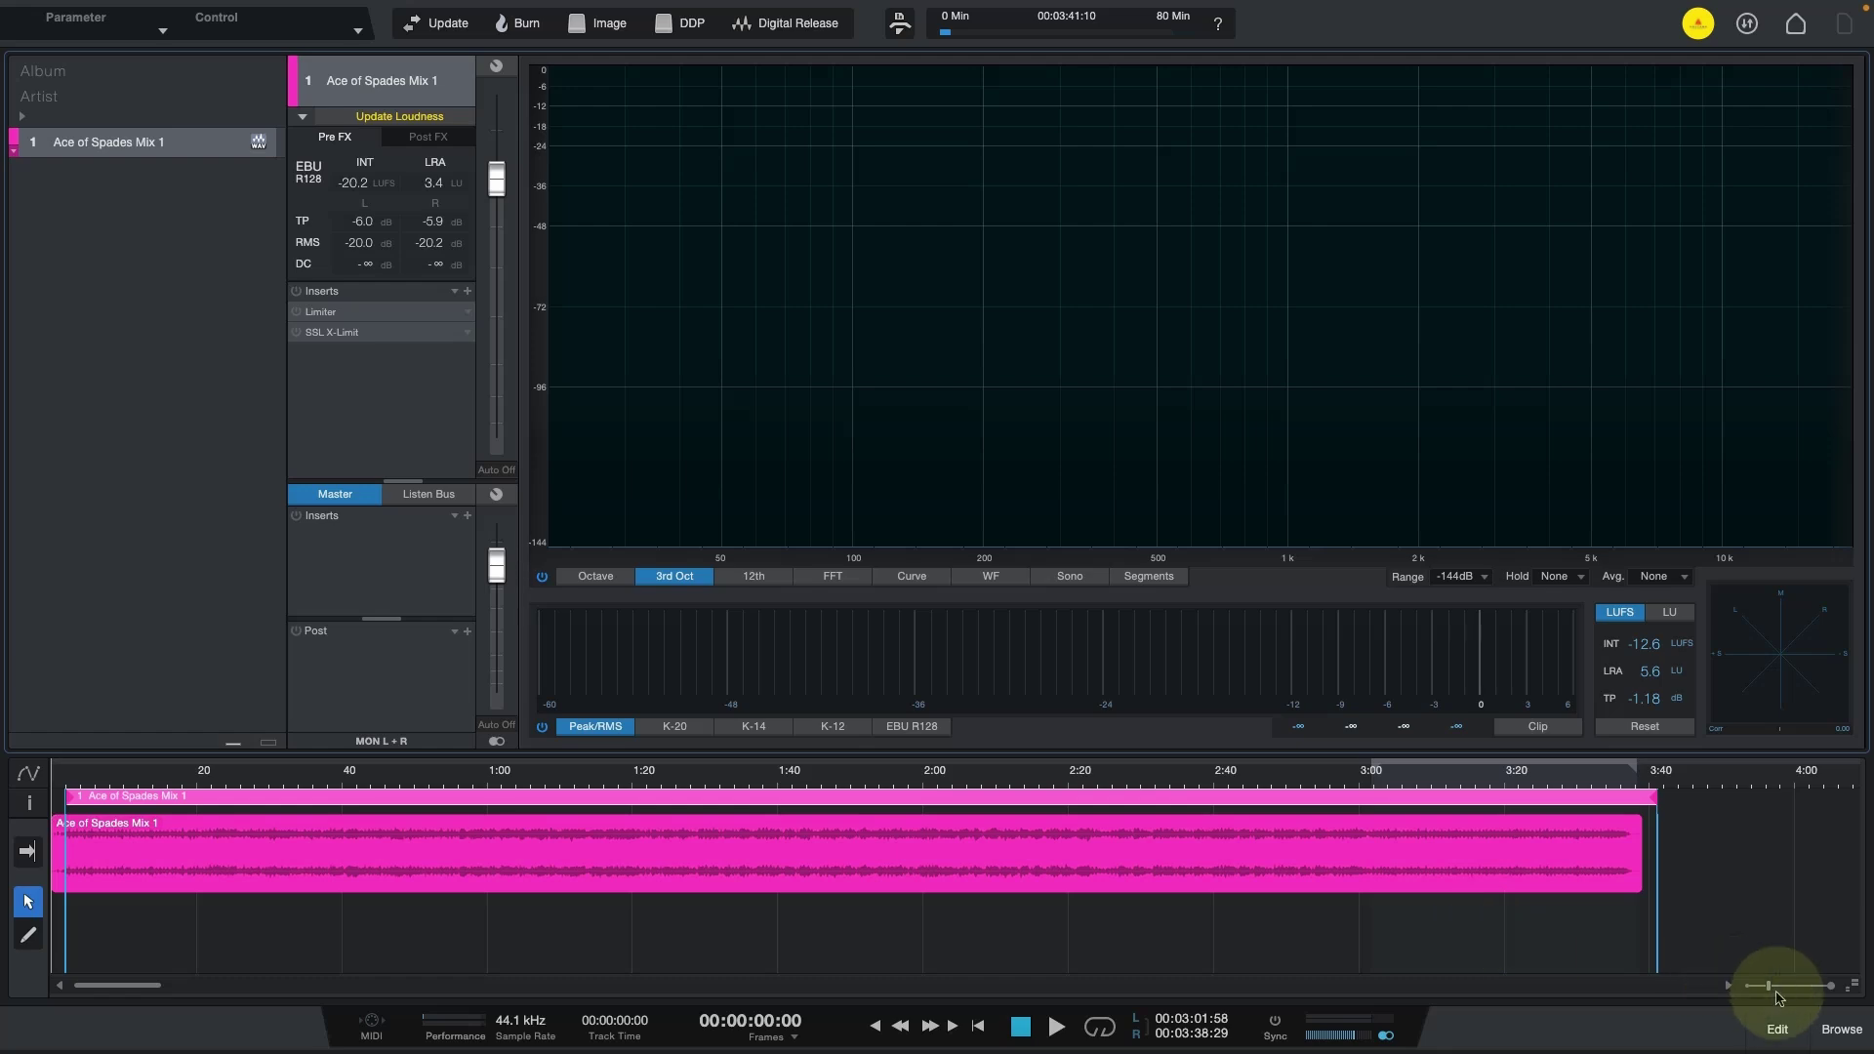
left_click_drag(1769, 990, 1779, 990)
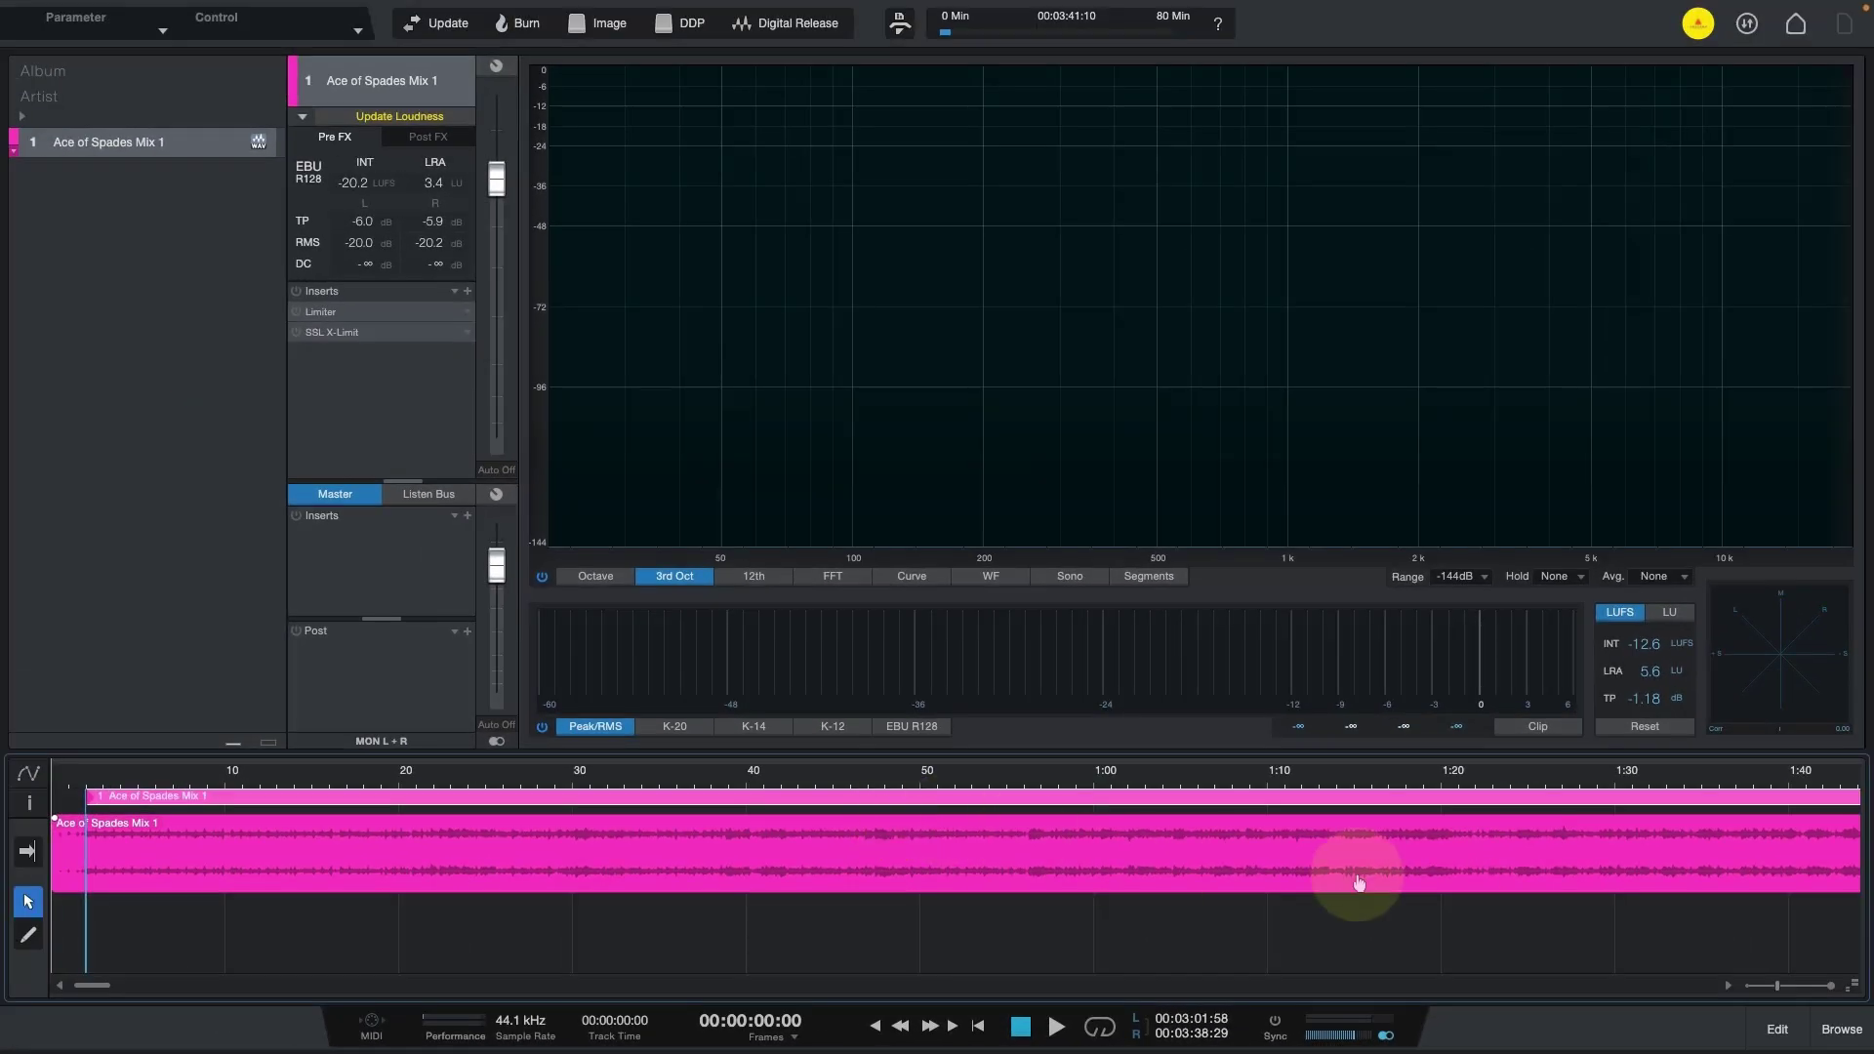
left_click(303, 119)
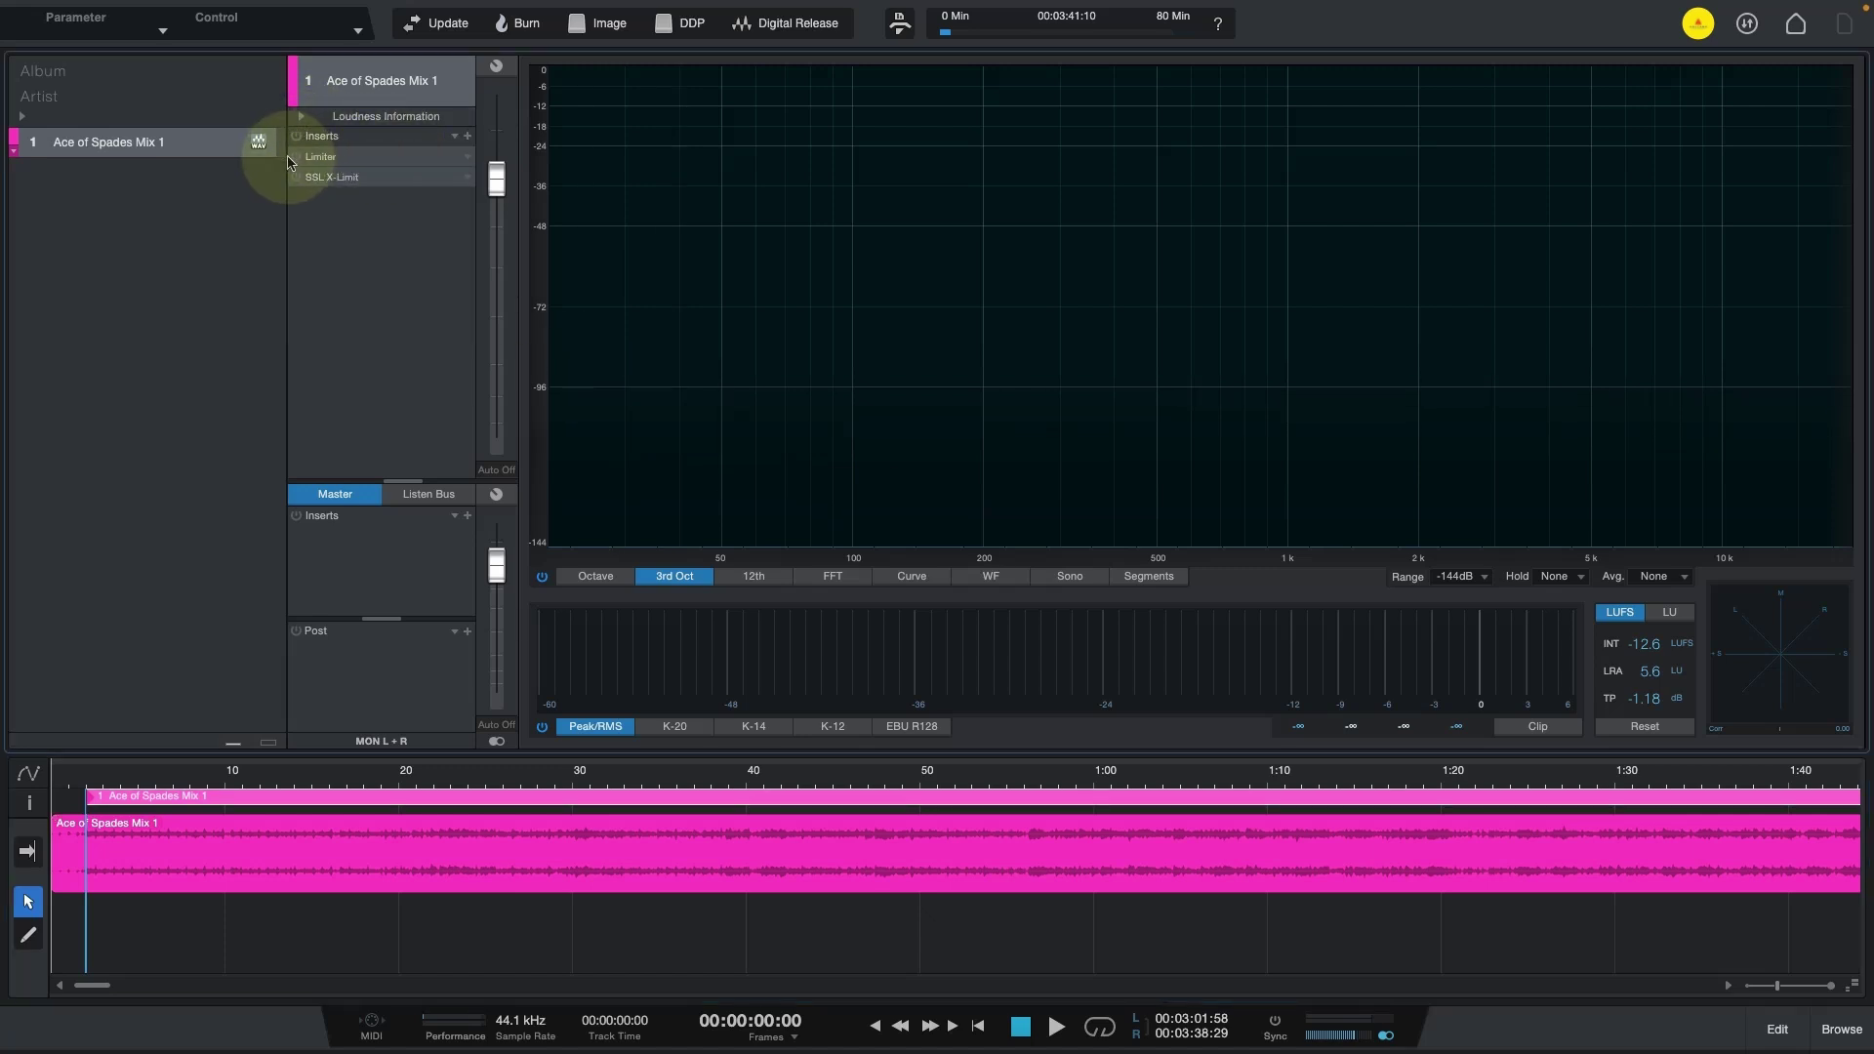
Open the Limiter insert on the Ace of Spades Mix 1 track and set its metering to K-14.
left_click(468, 158)
left_click(485, 179)
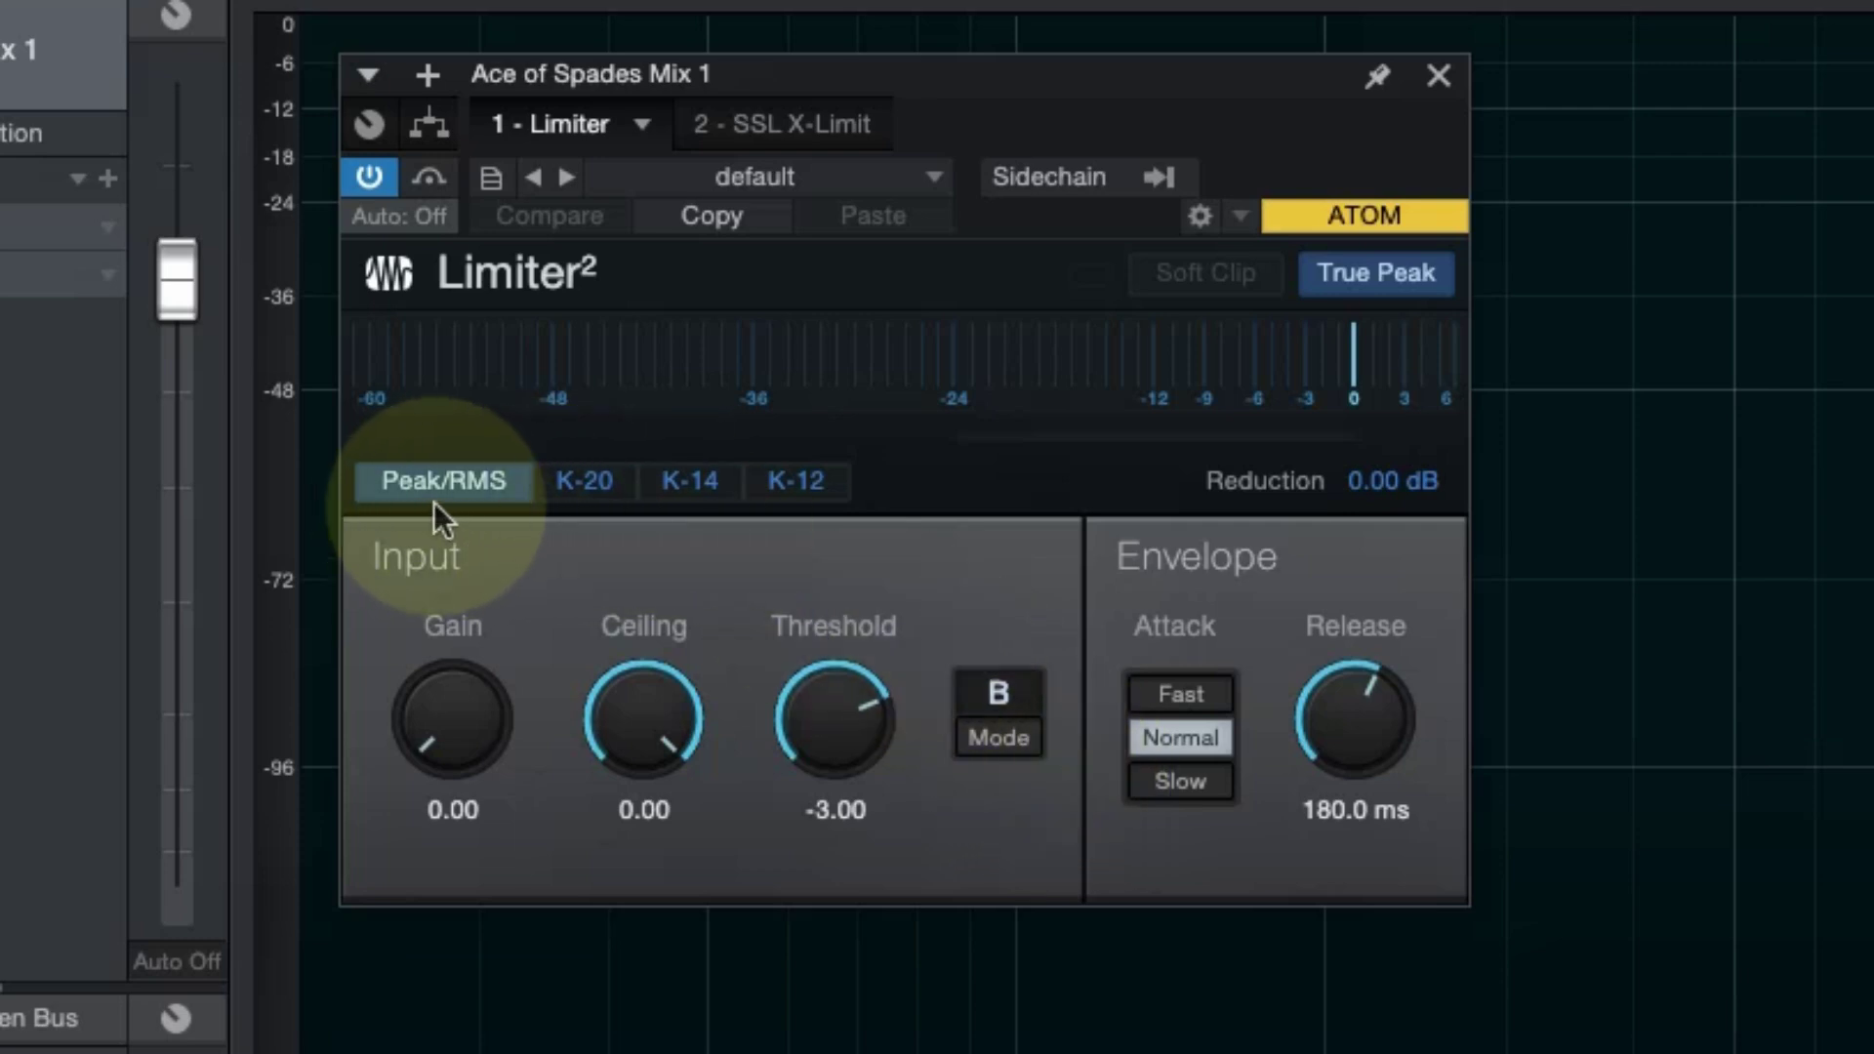
left_click(693, 484)
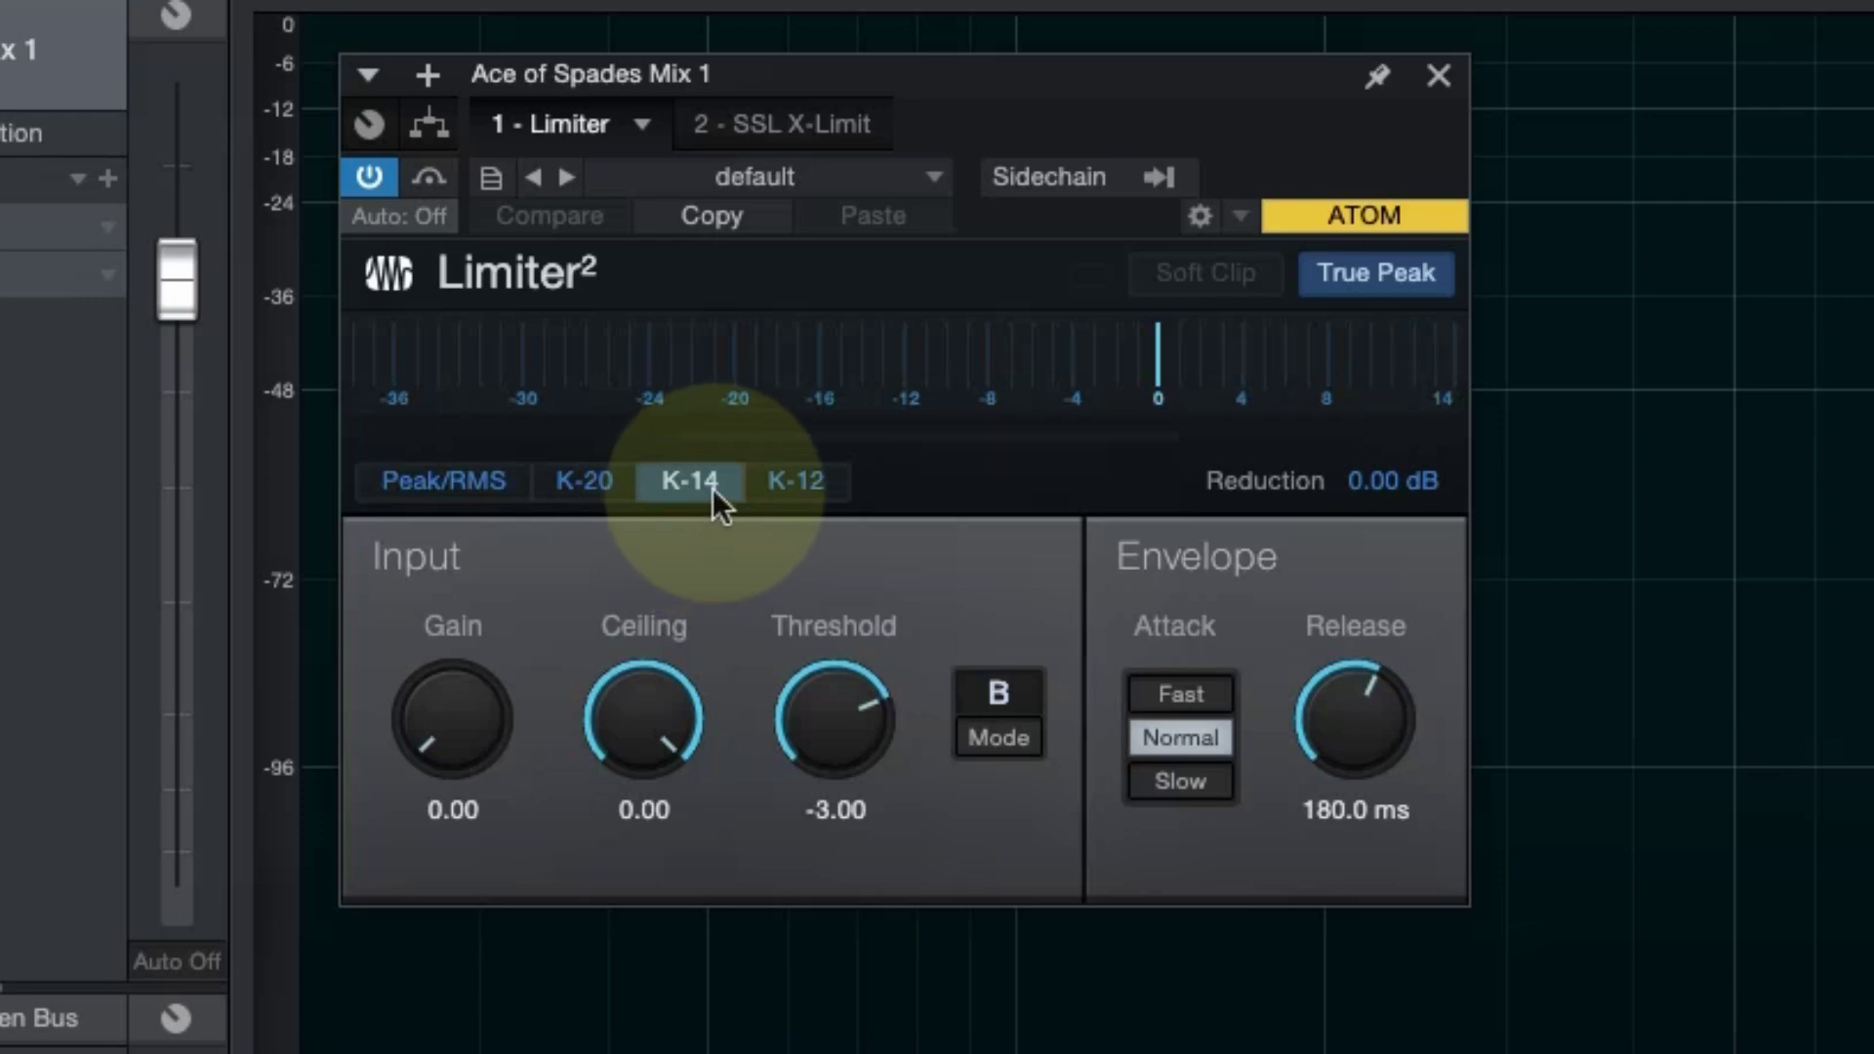
left_click(581, 486)
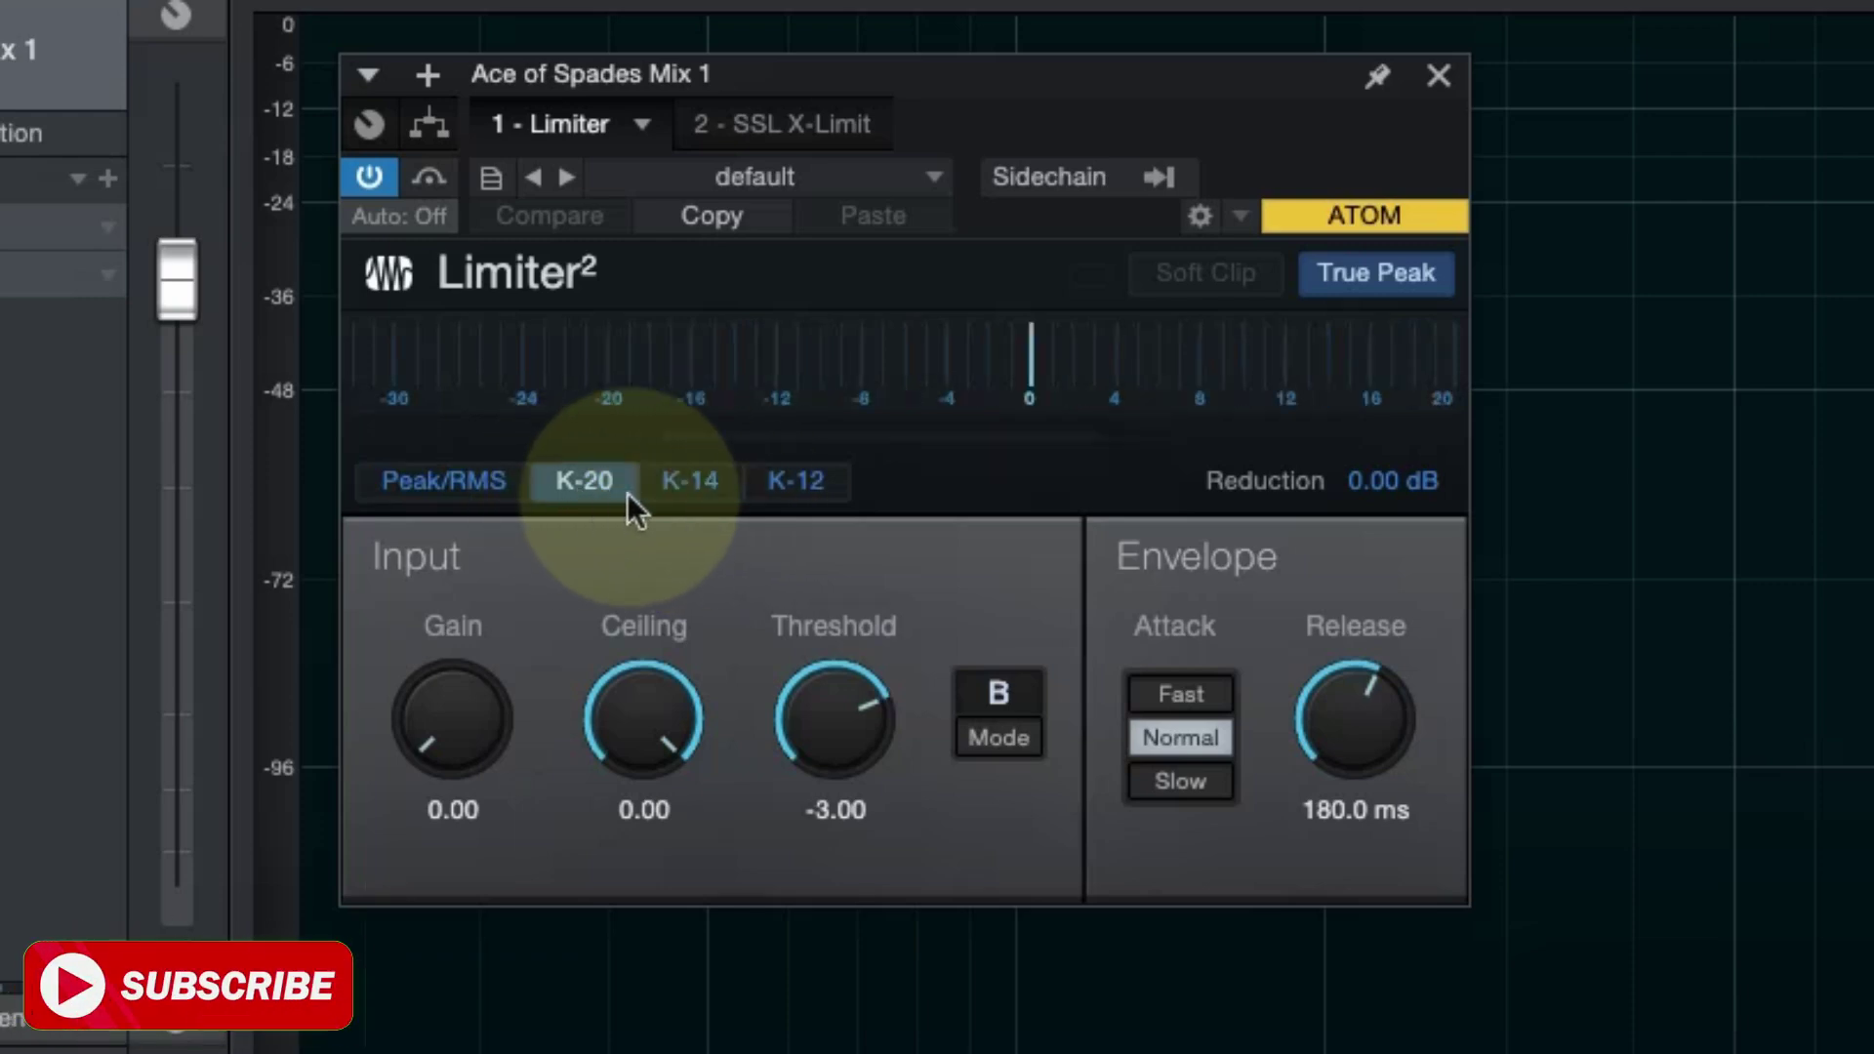
left_click(710, 486)
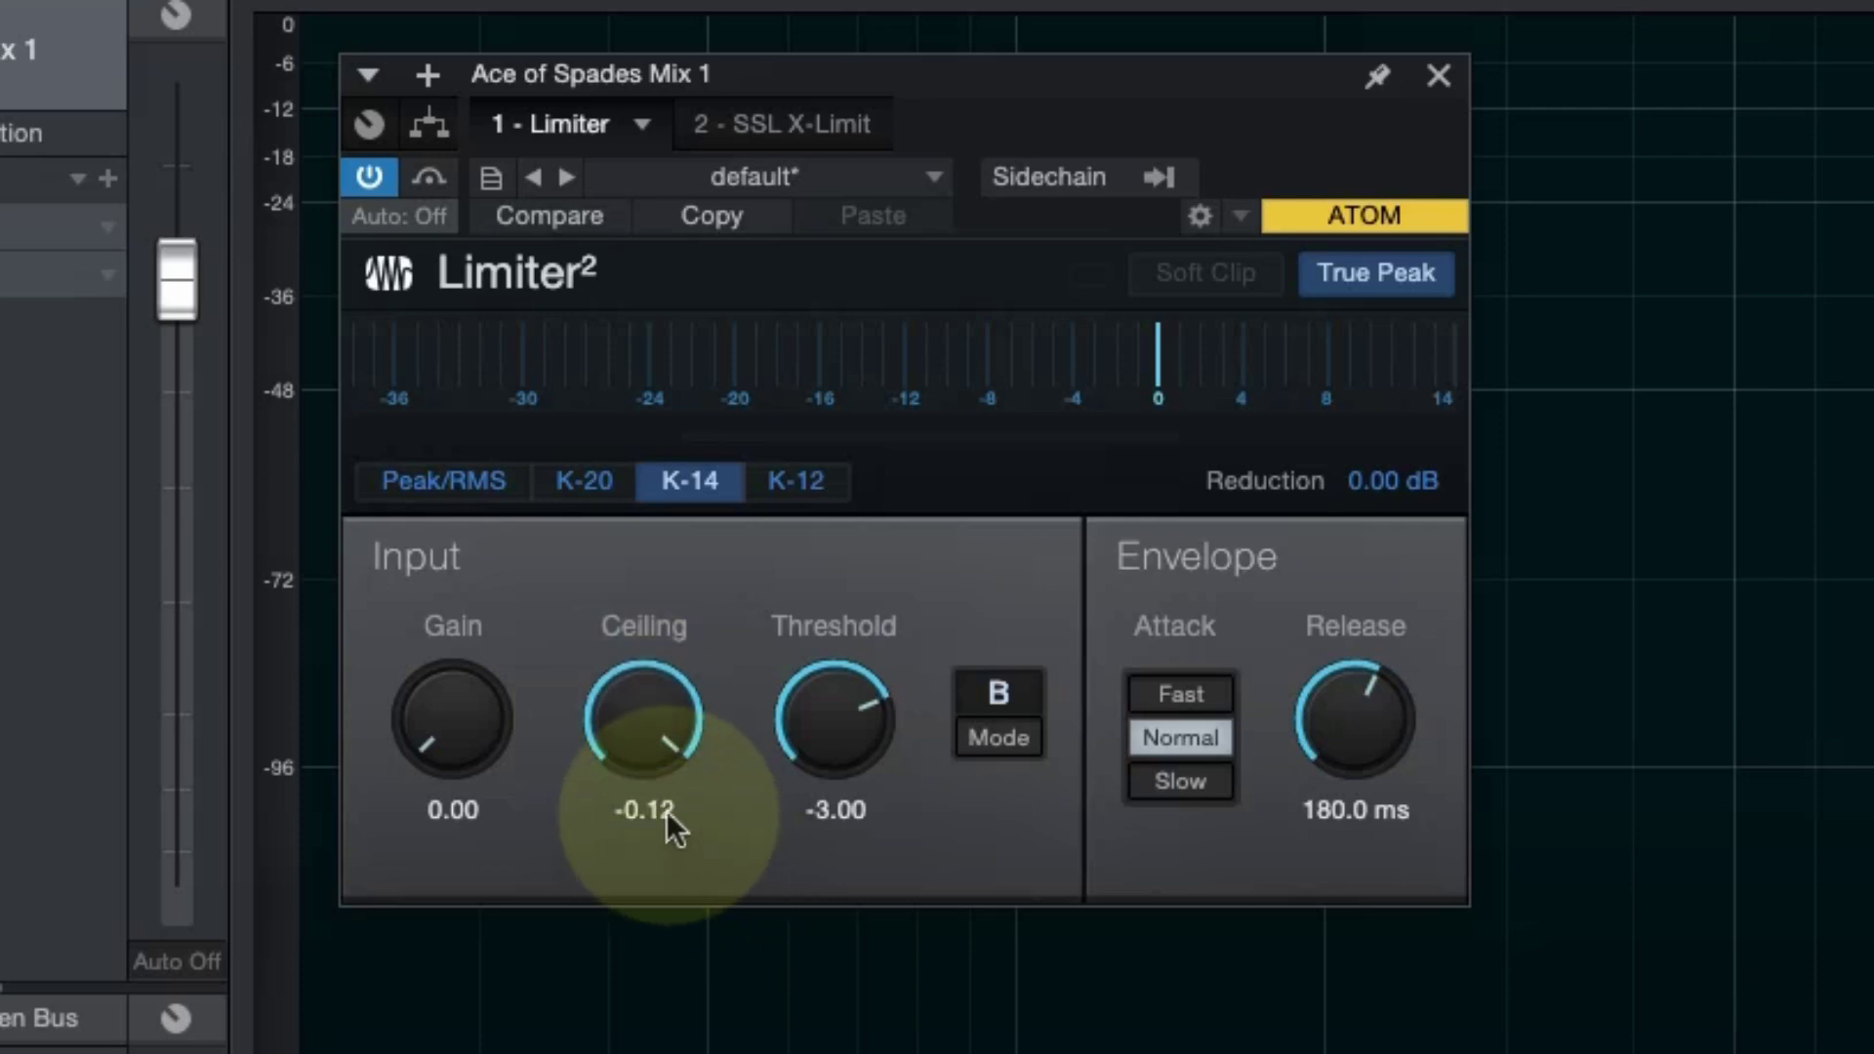
Set the Limiter's ceiling to -1.00 and its threshold to -5.00.
double_click(691, 816)
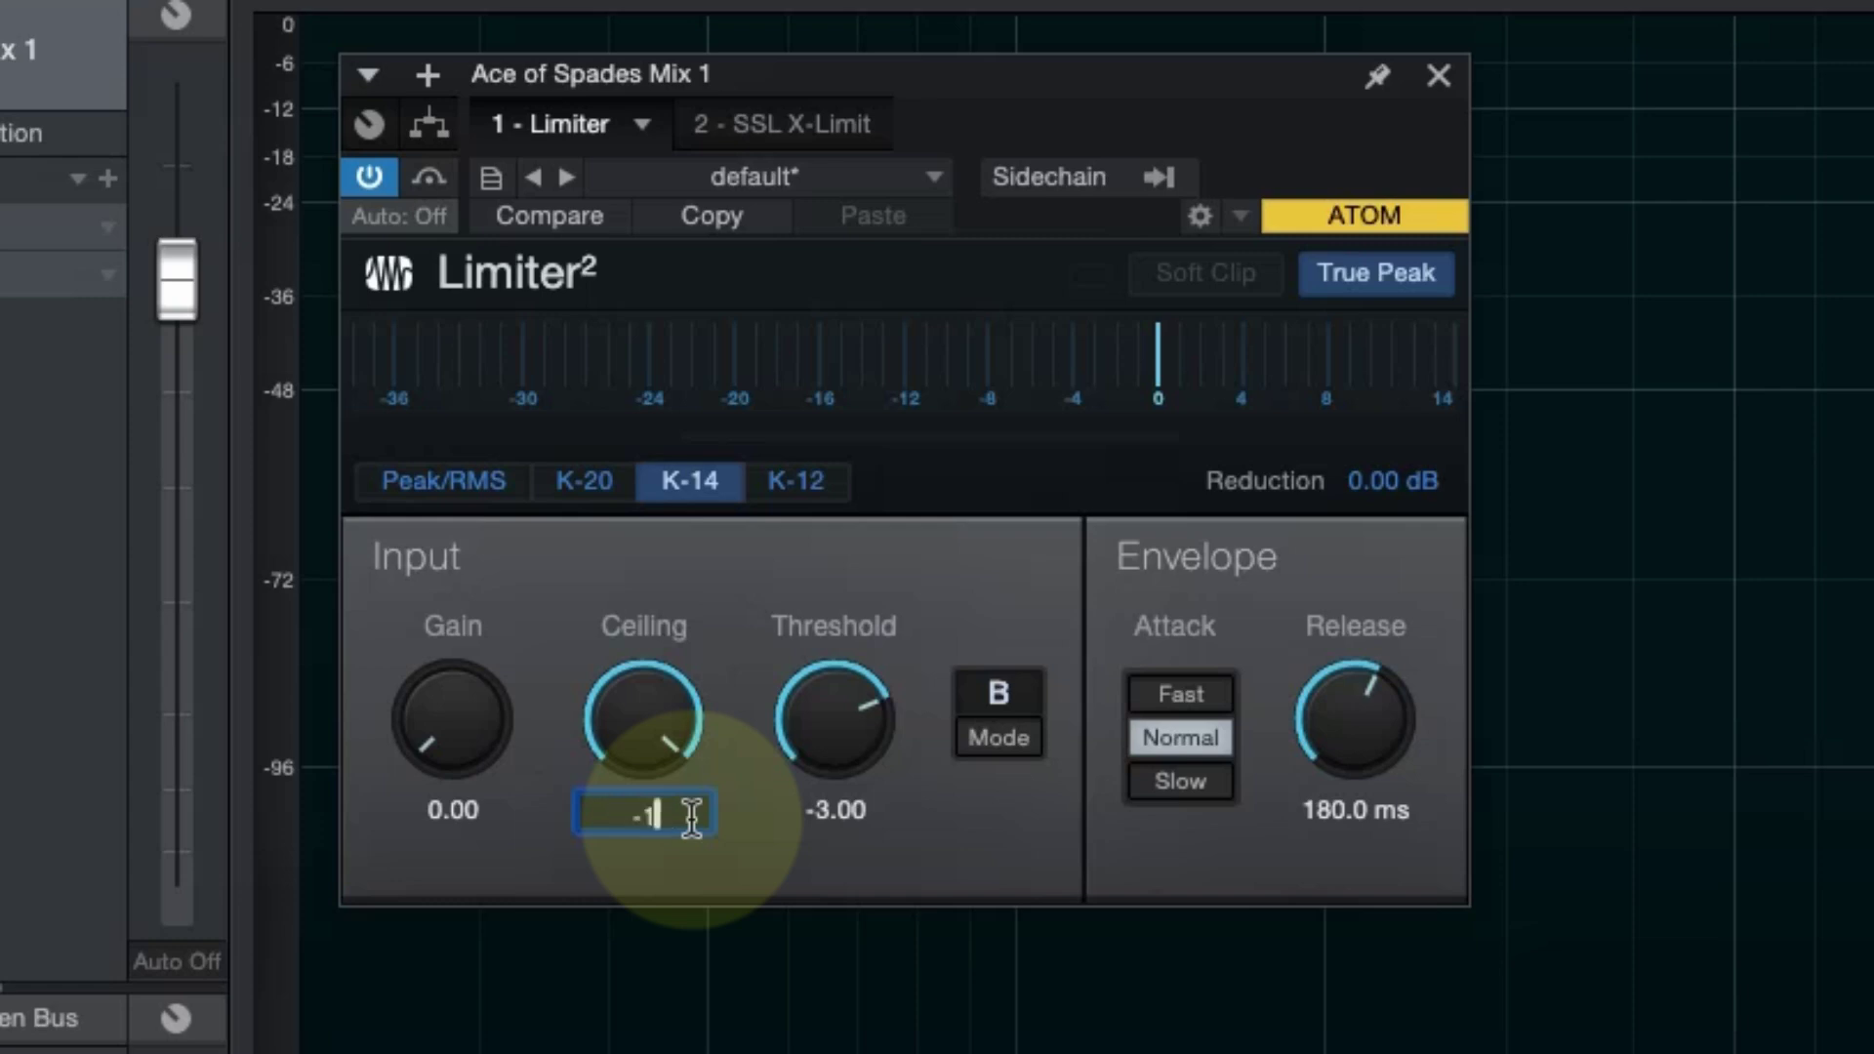
key("Return")
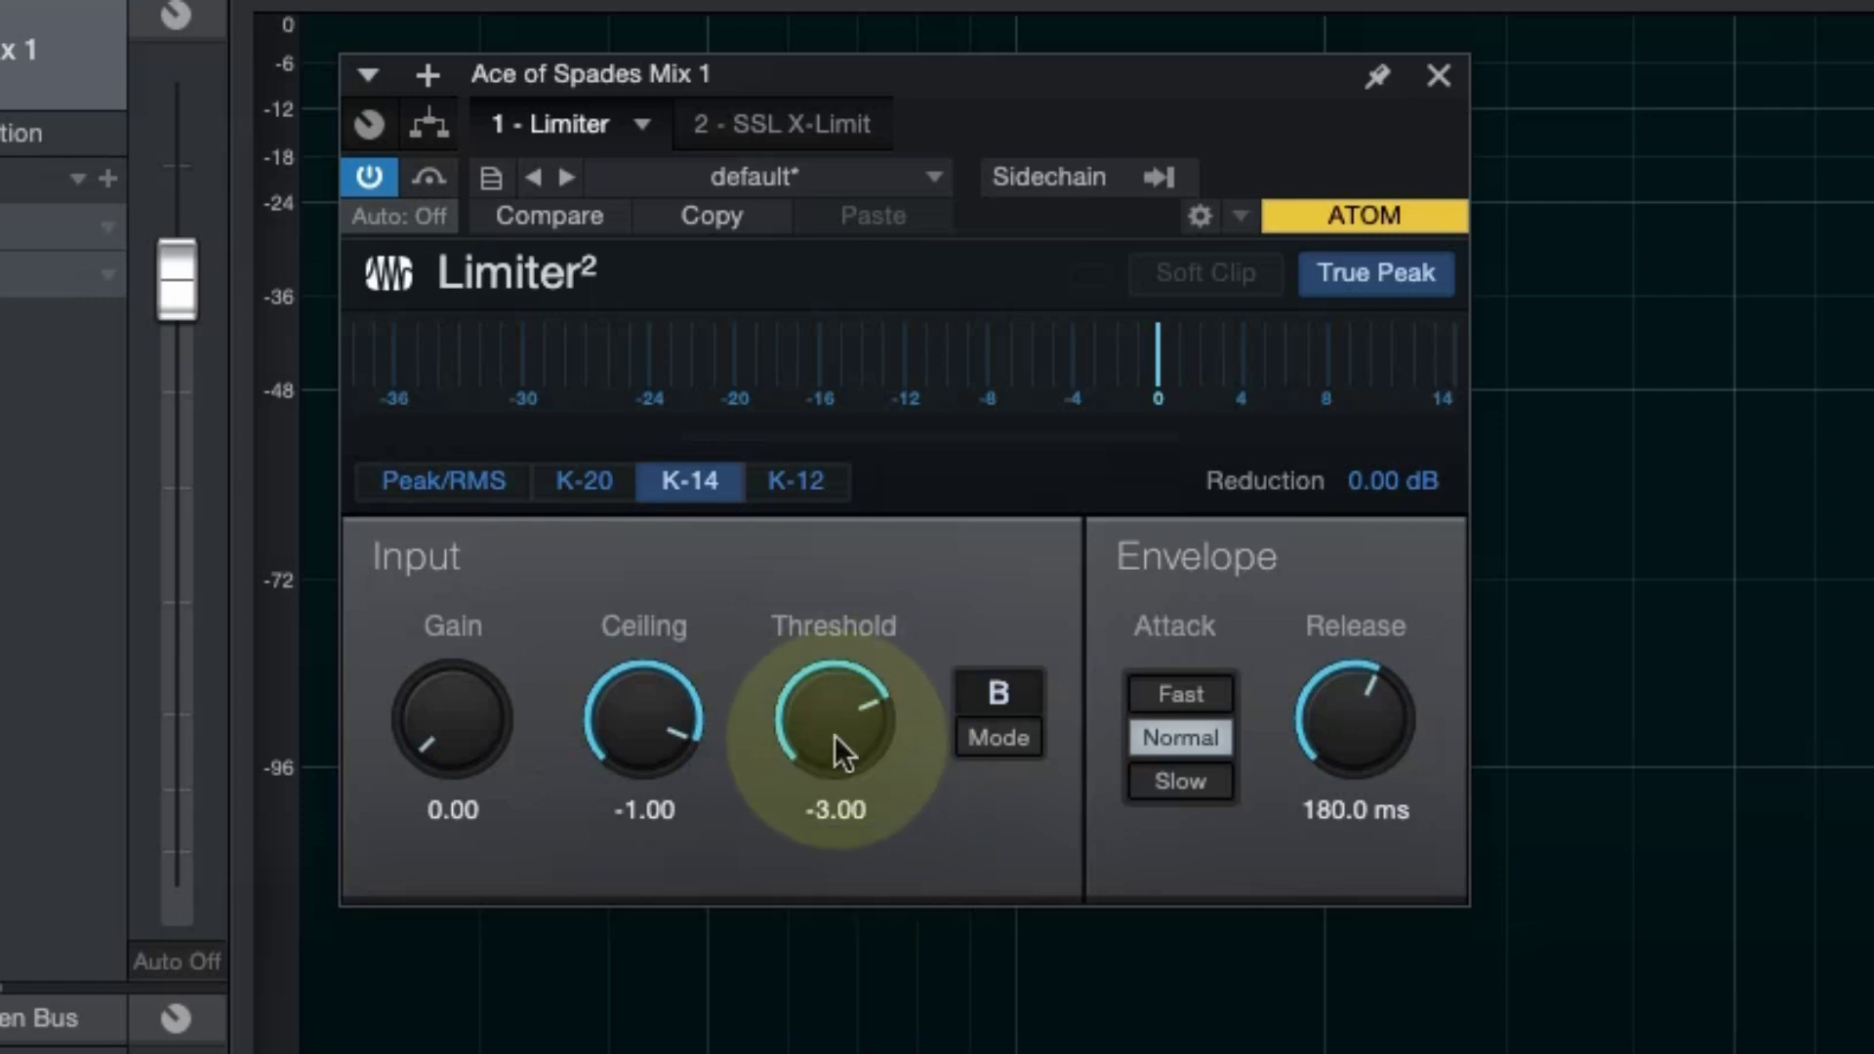
double_click(835, 815)
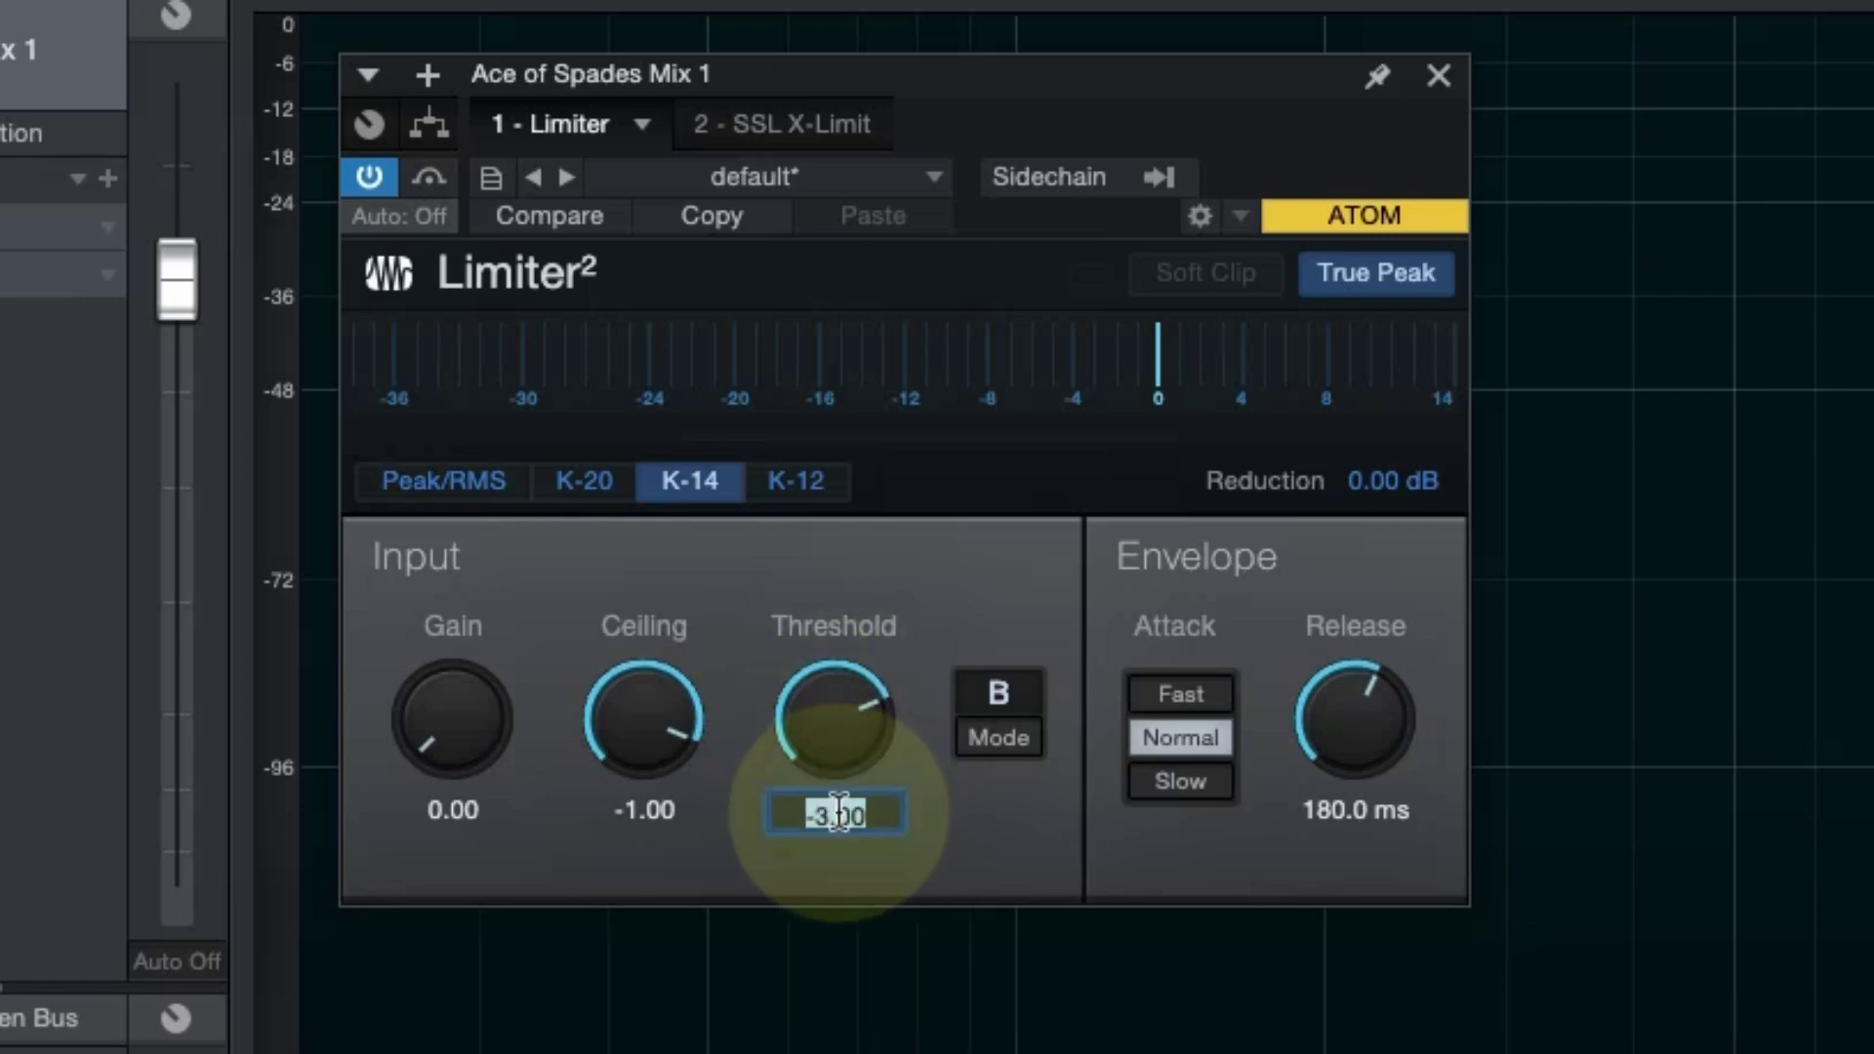
type("-5")
key("Return")
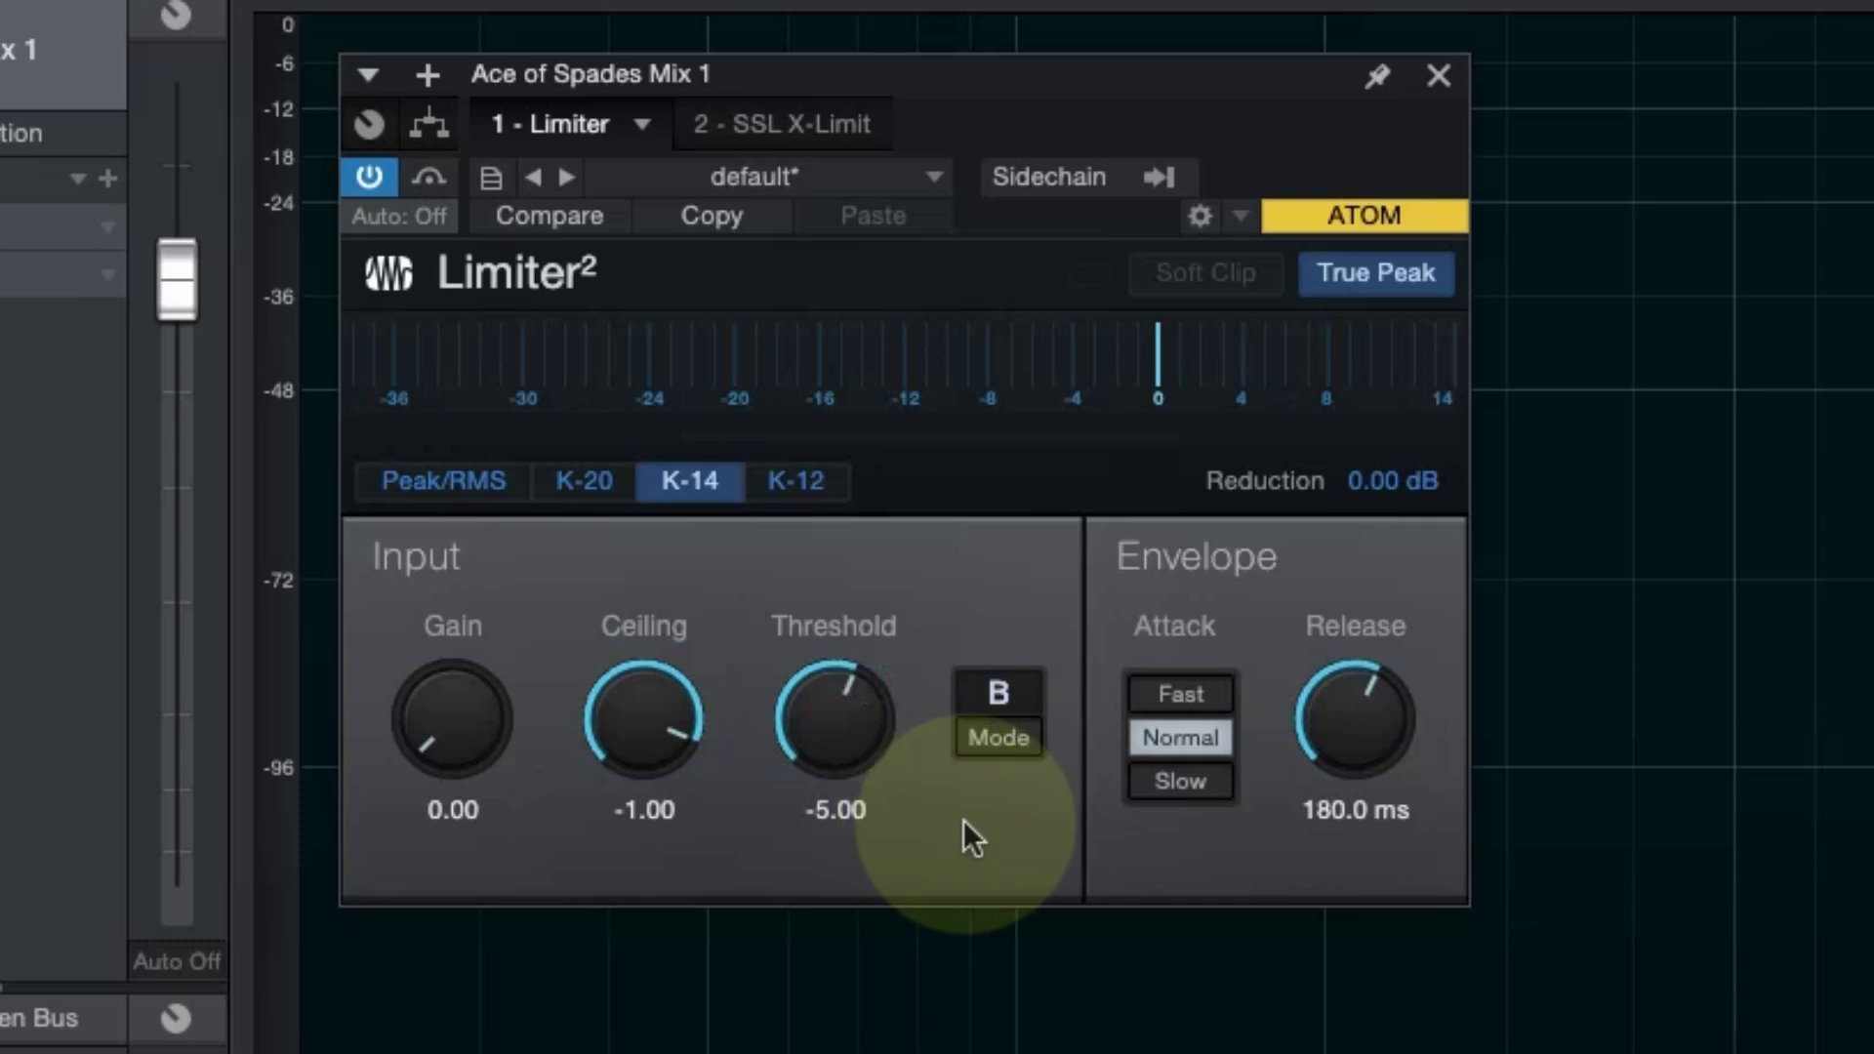
Try the Limiter's mode switch and its Fast and Slow attack options, returning to mode B and Normal attack.
left_click(1011, 745)
left_click(1009, 742)
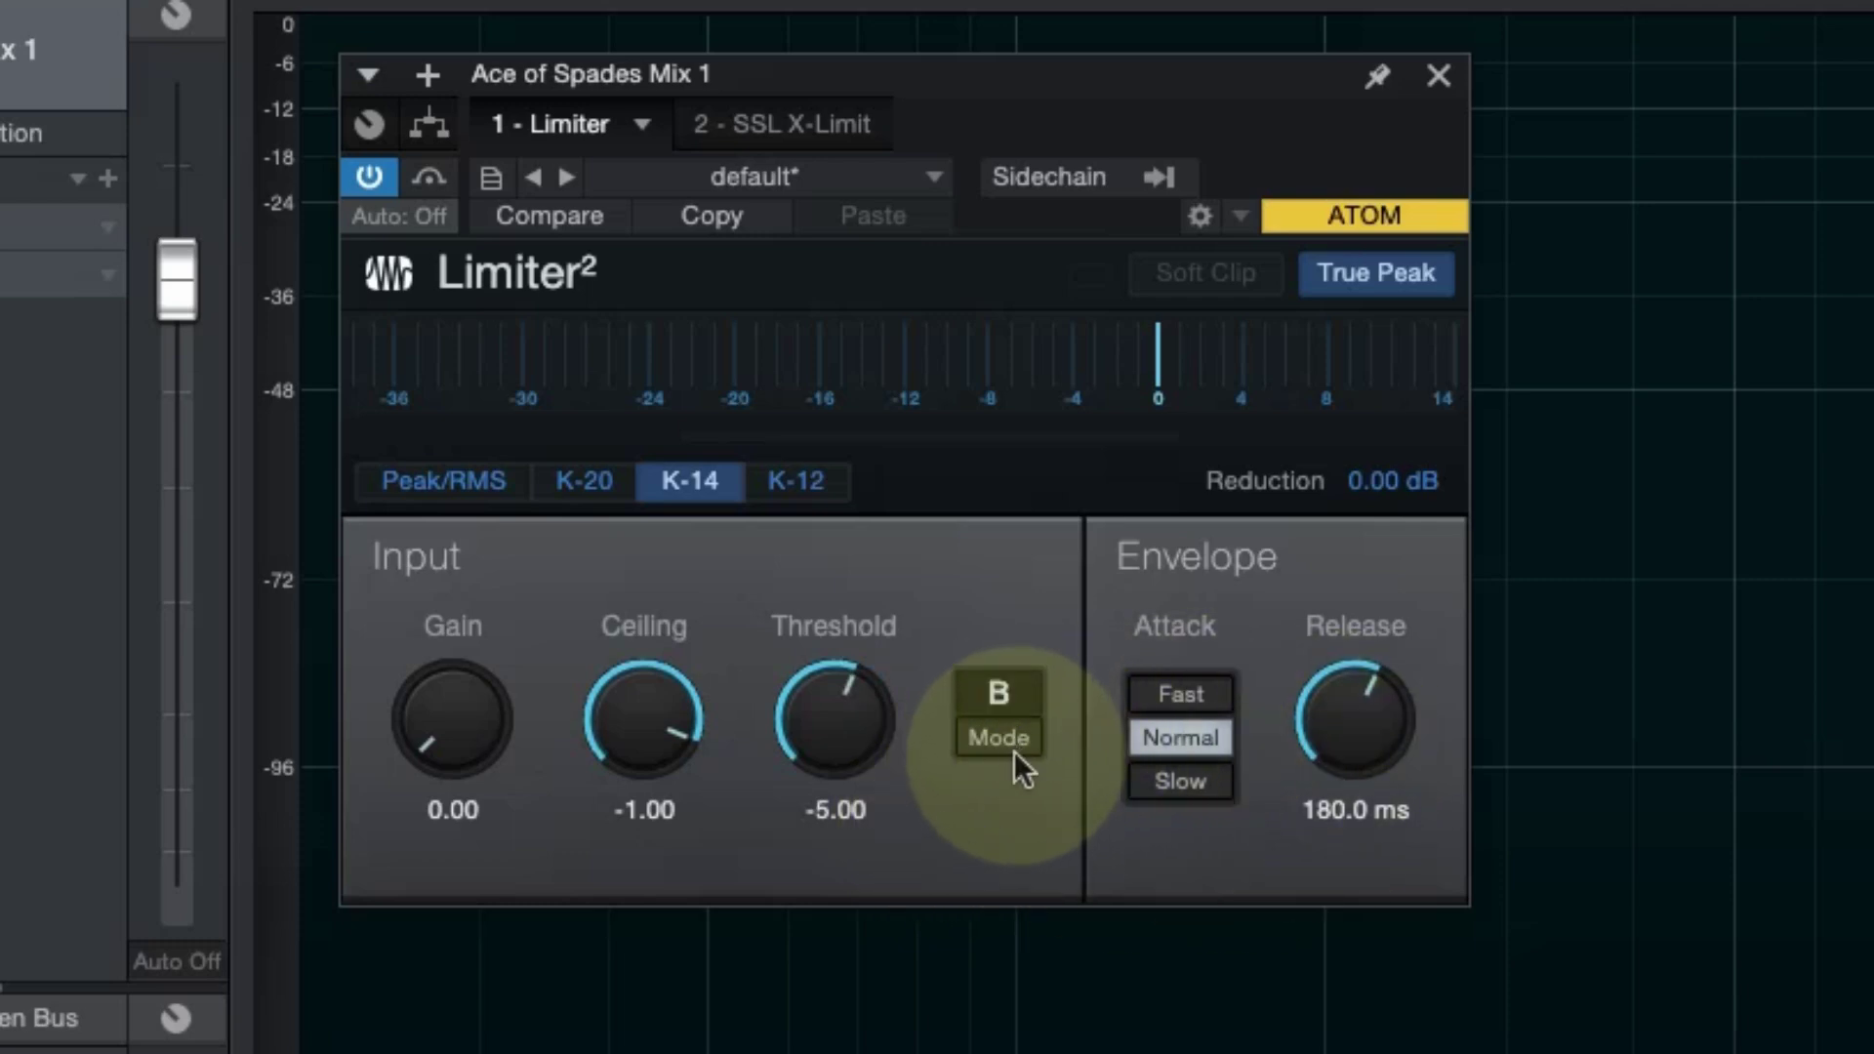
left_click(1195, 695)
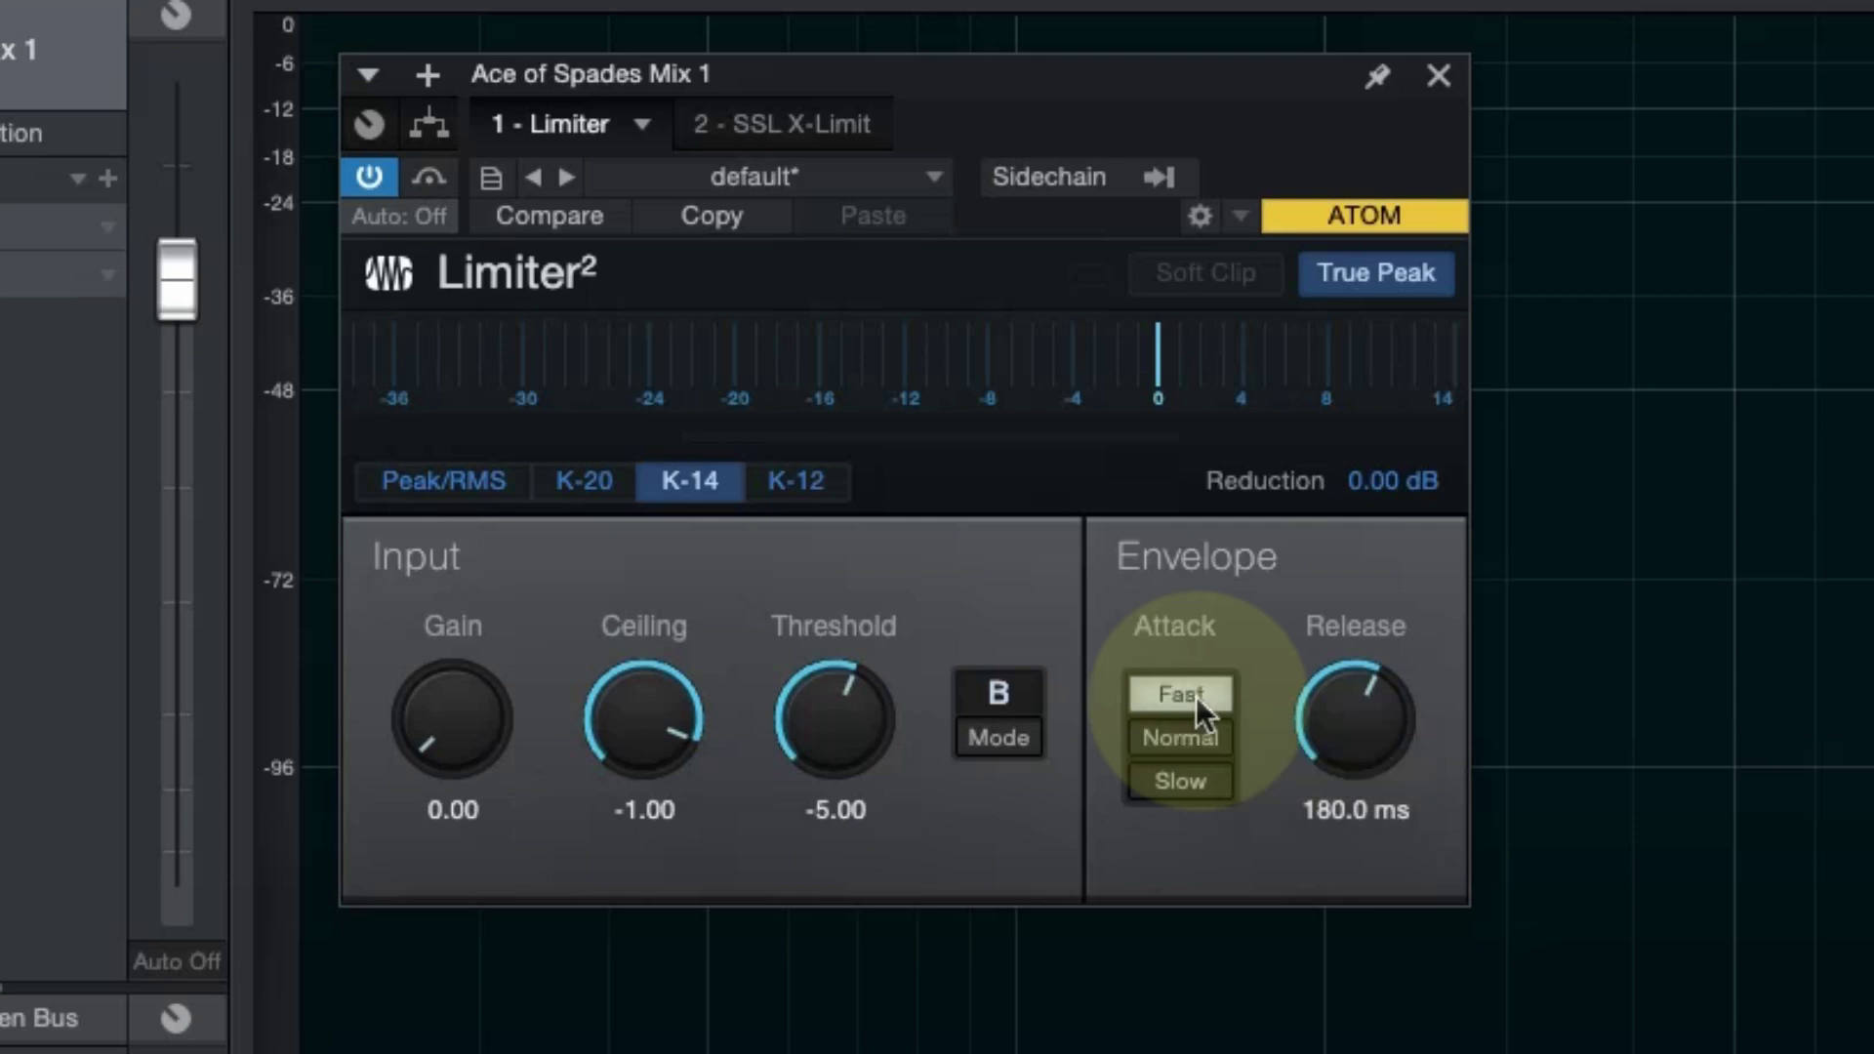
left_click(1191, 732)
left_click(1192, 771)
left_click(1191, 734)
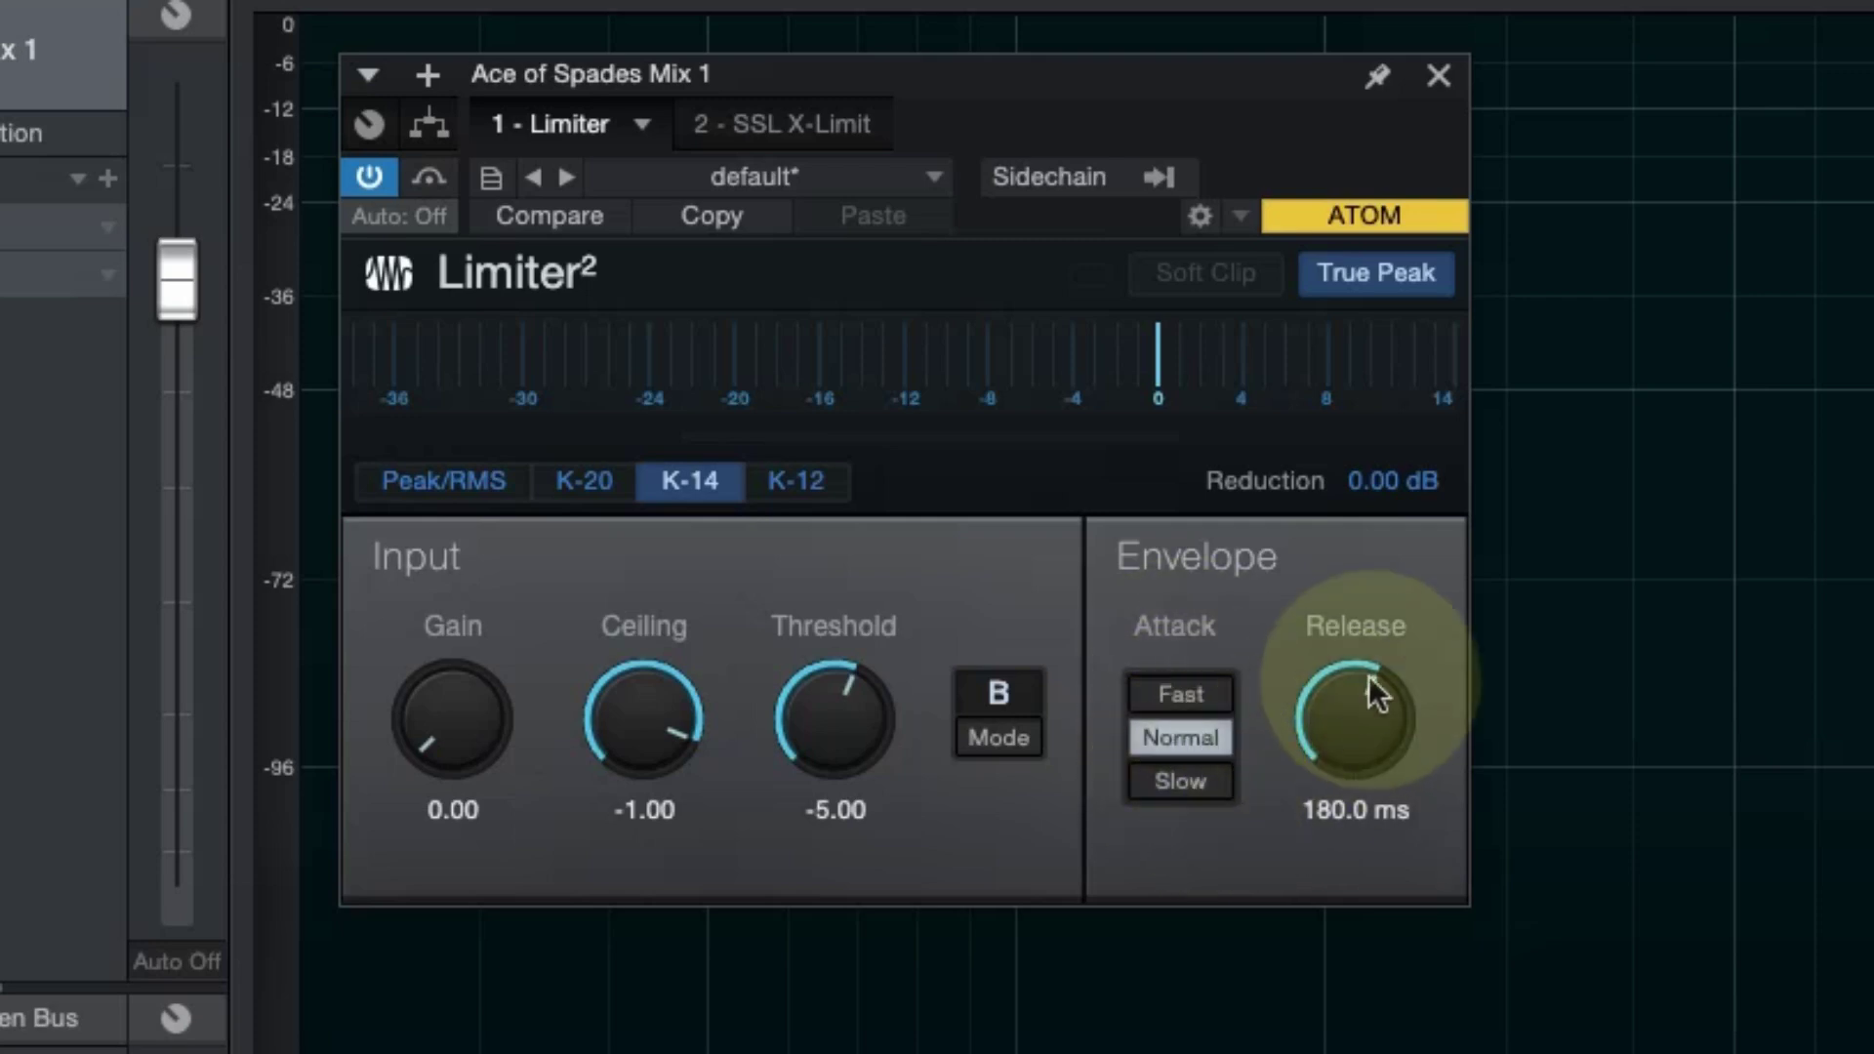
Set the Limiter's release to about 102.7 ms with the gain left at 0.00, and bypass the Limiter.
left_click_drag(1363, 673, 1351, 488)
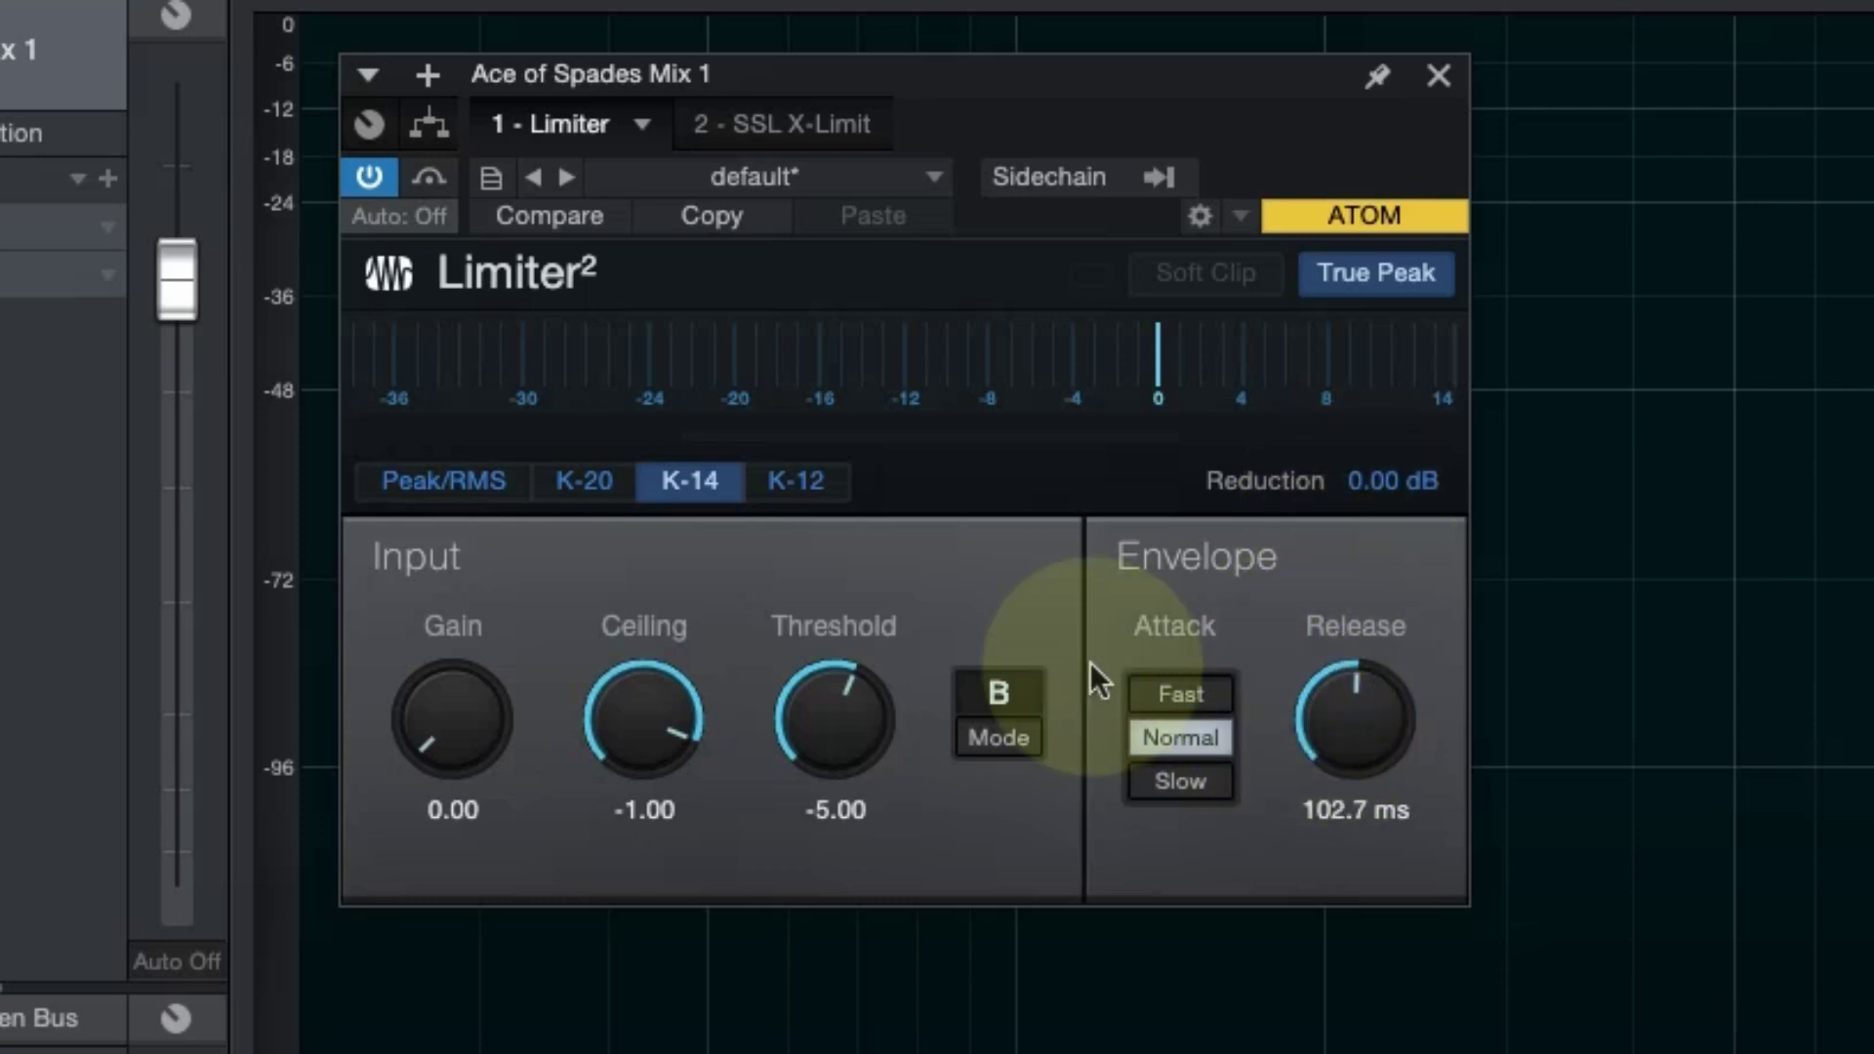
mouse_move(436, 765)
left_mouse_down()
mouse_move(430, 615)
mouse_move(490, 522)
mouse_move(427, 661)
mouse_move(447, 795)
left_mouse_up()
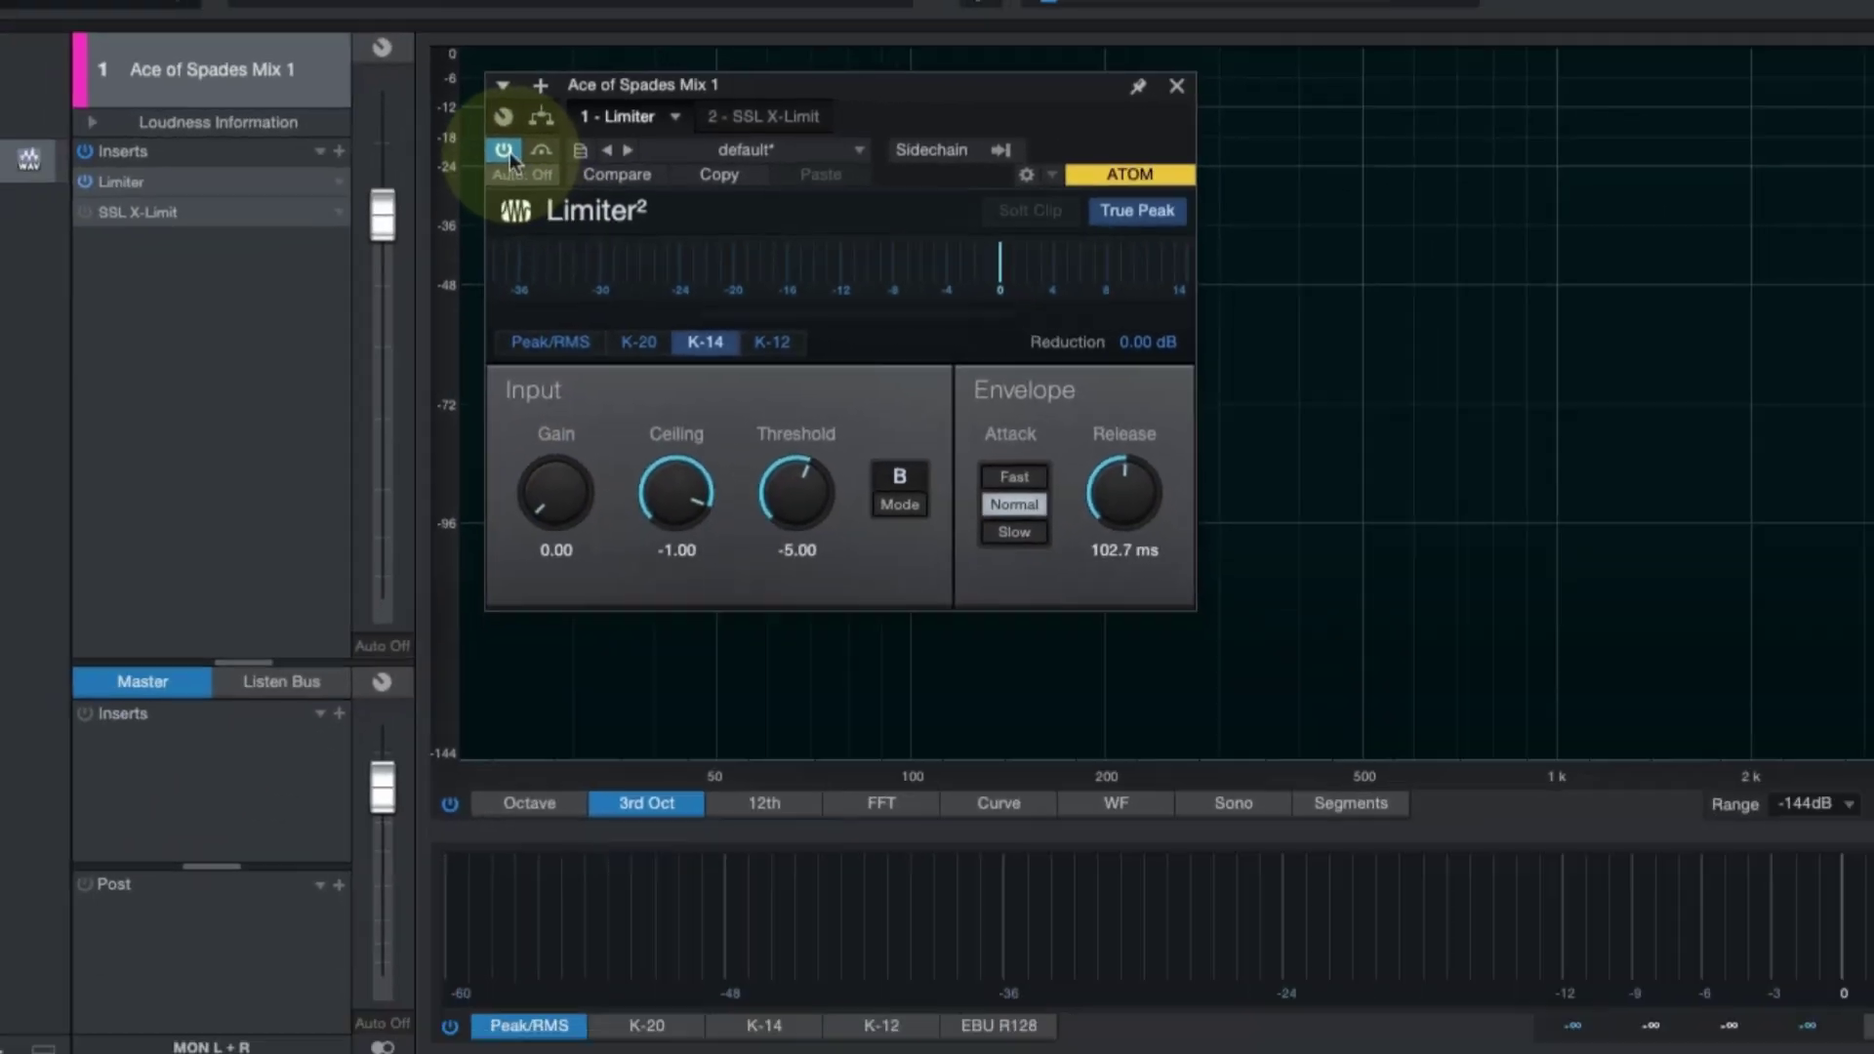
left_click(369, 176)
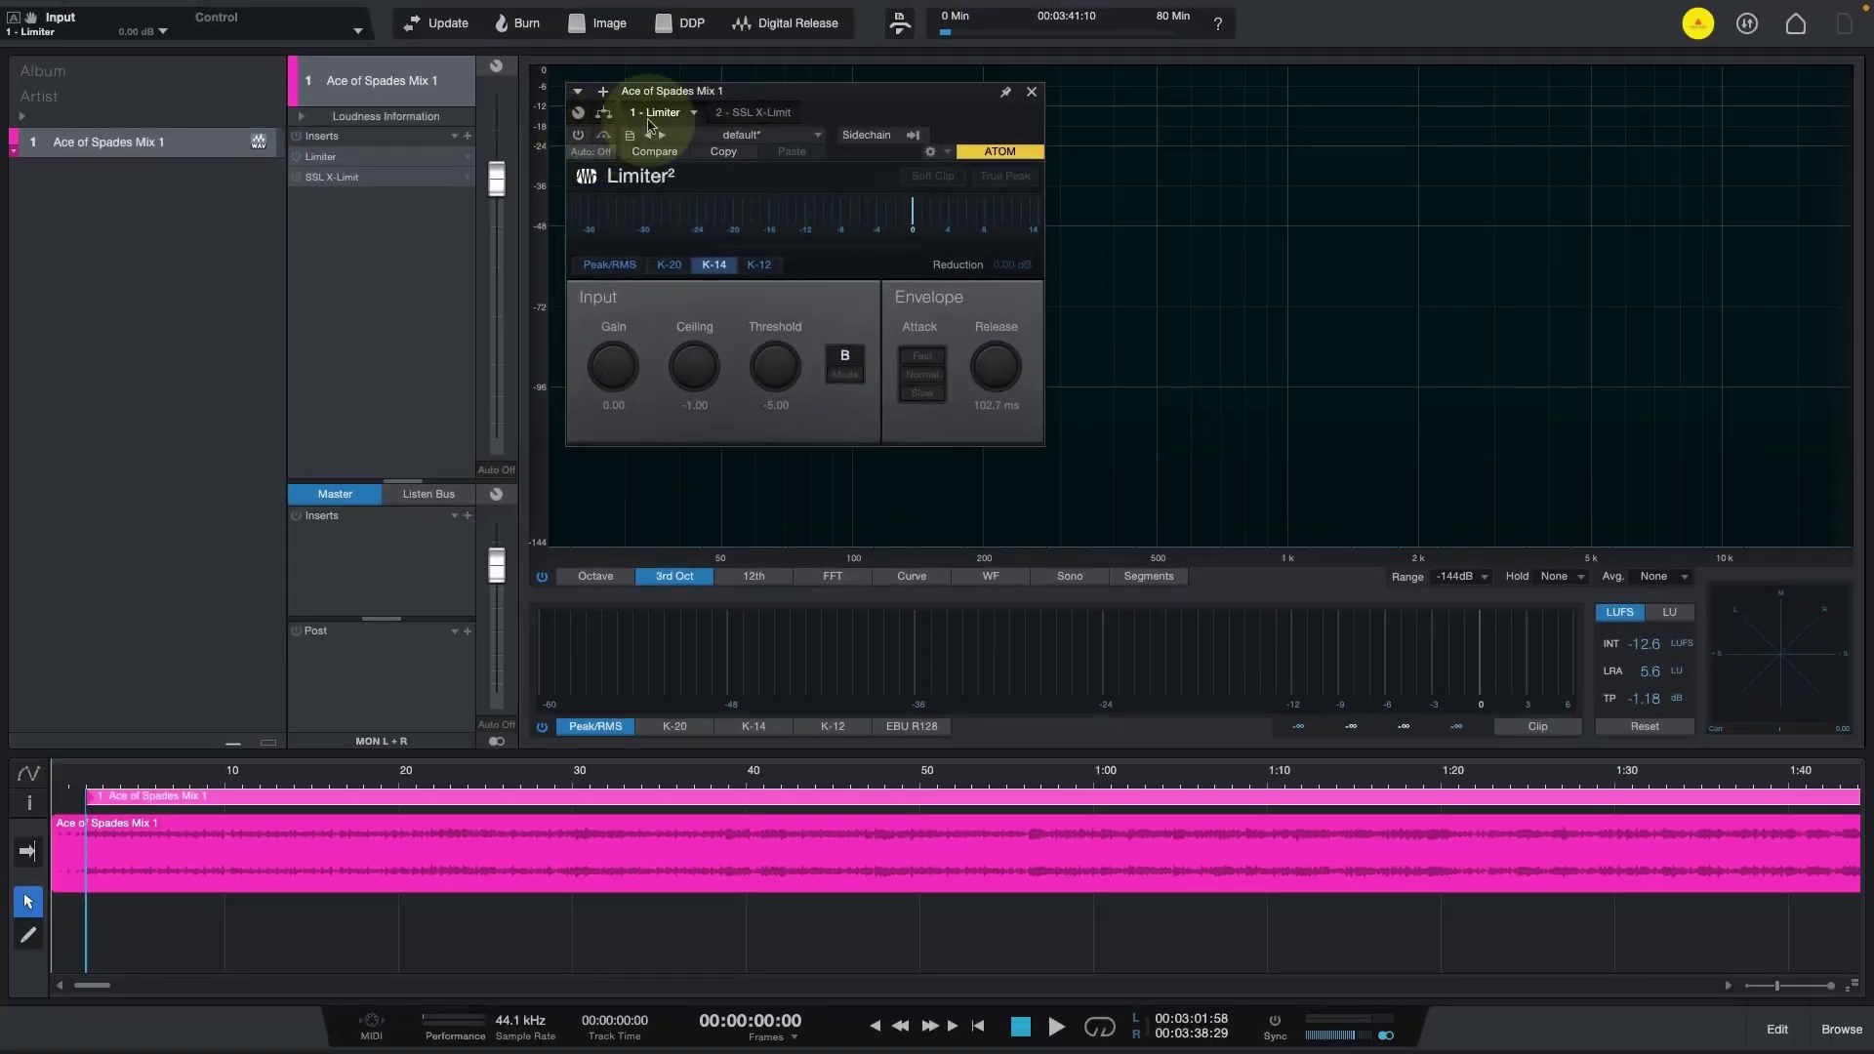
Open the SSL X-Limit, enable it and set its ceiling to -1.0 dB.
left_click(752, 113)
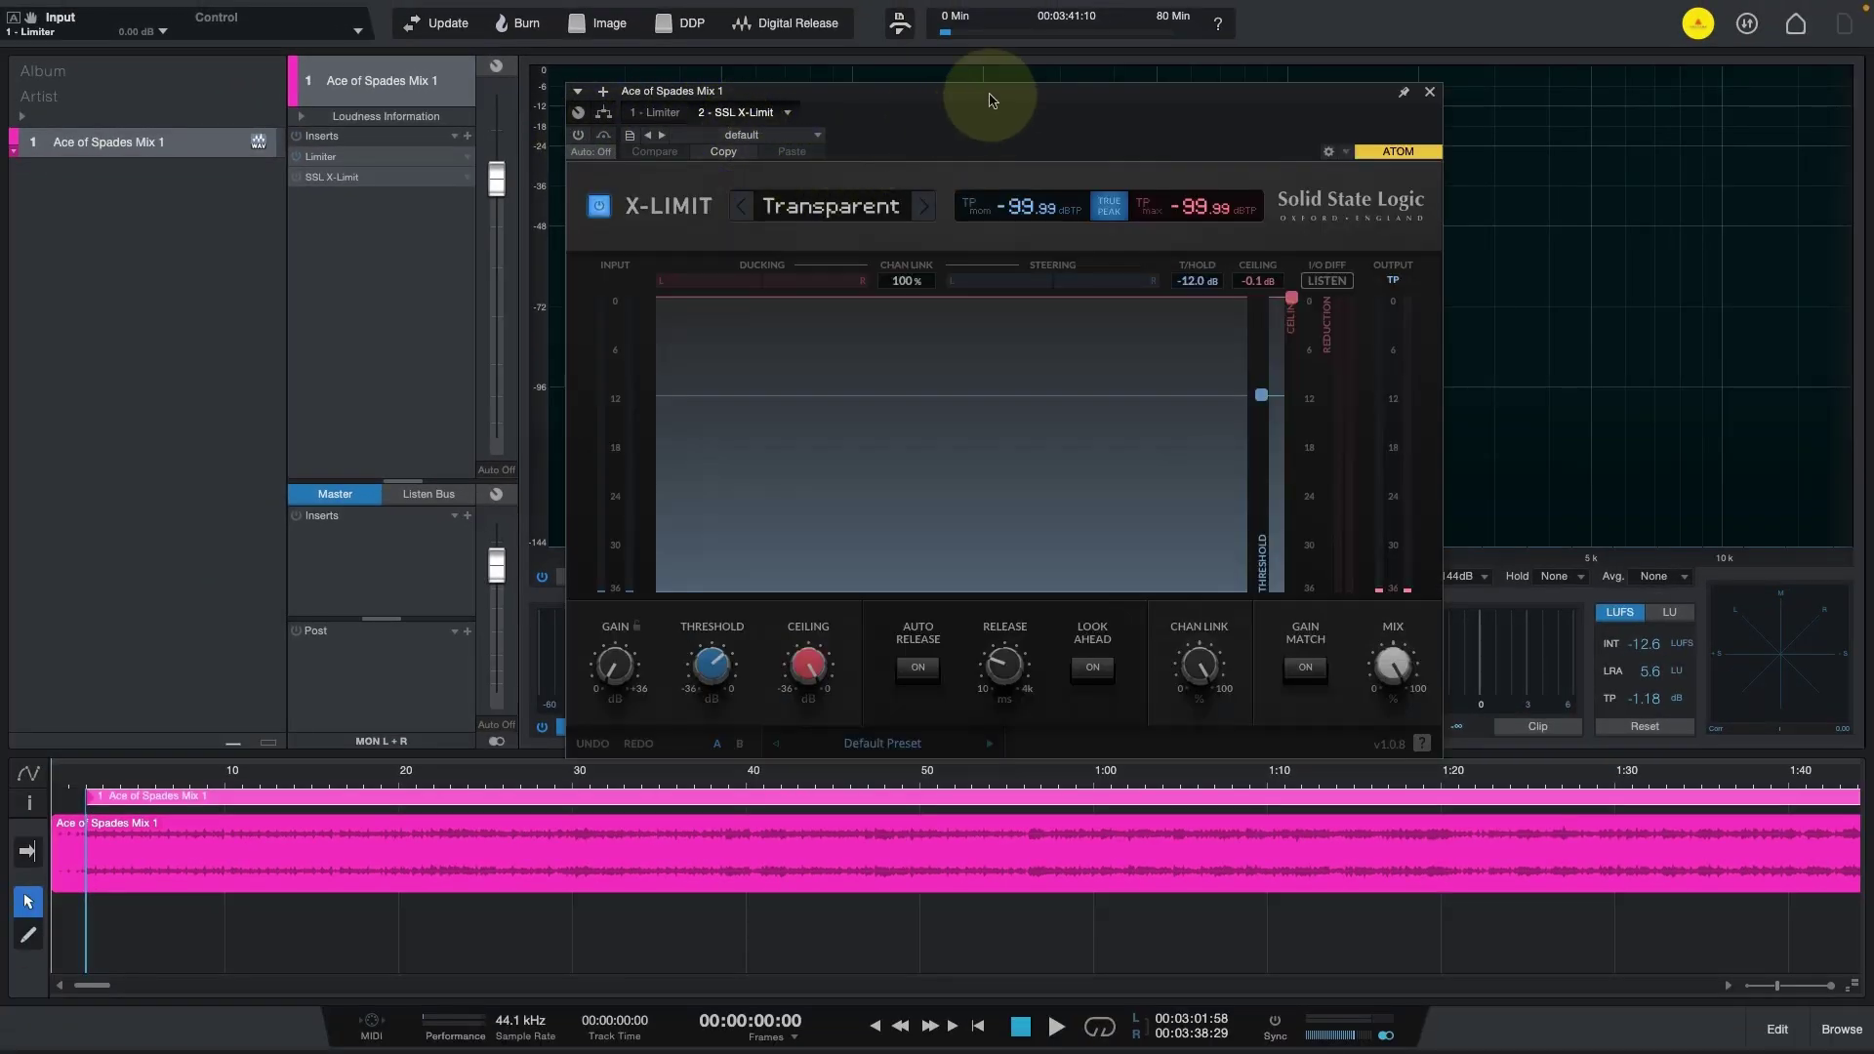
left_click_drag(990, 95, 996, 79)
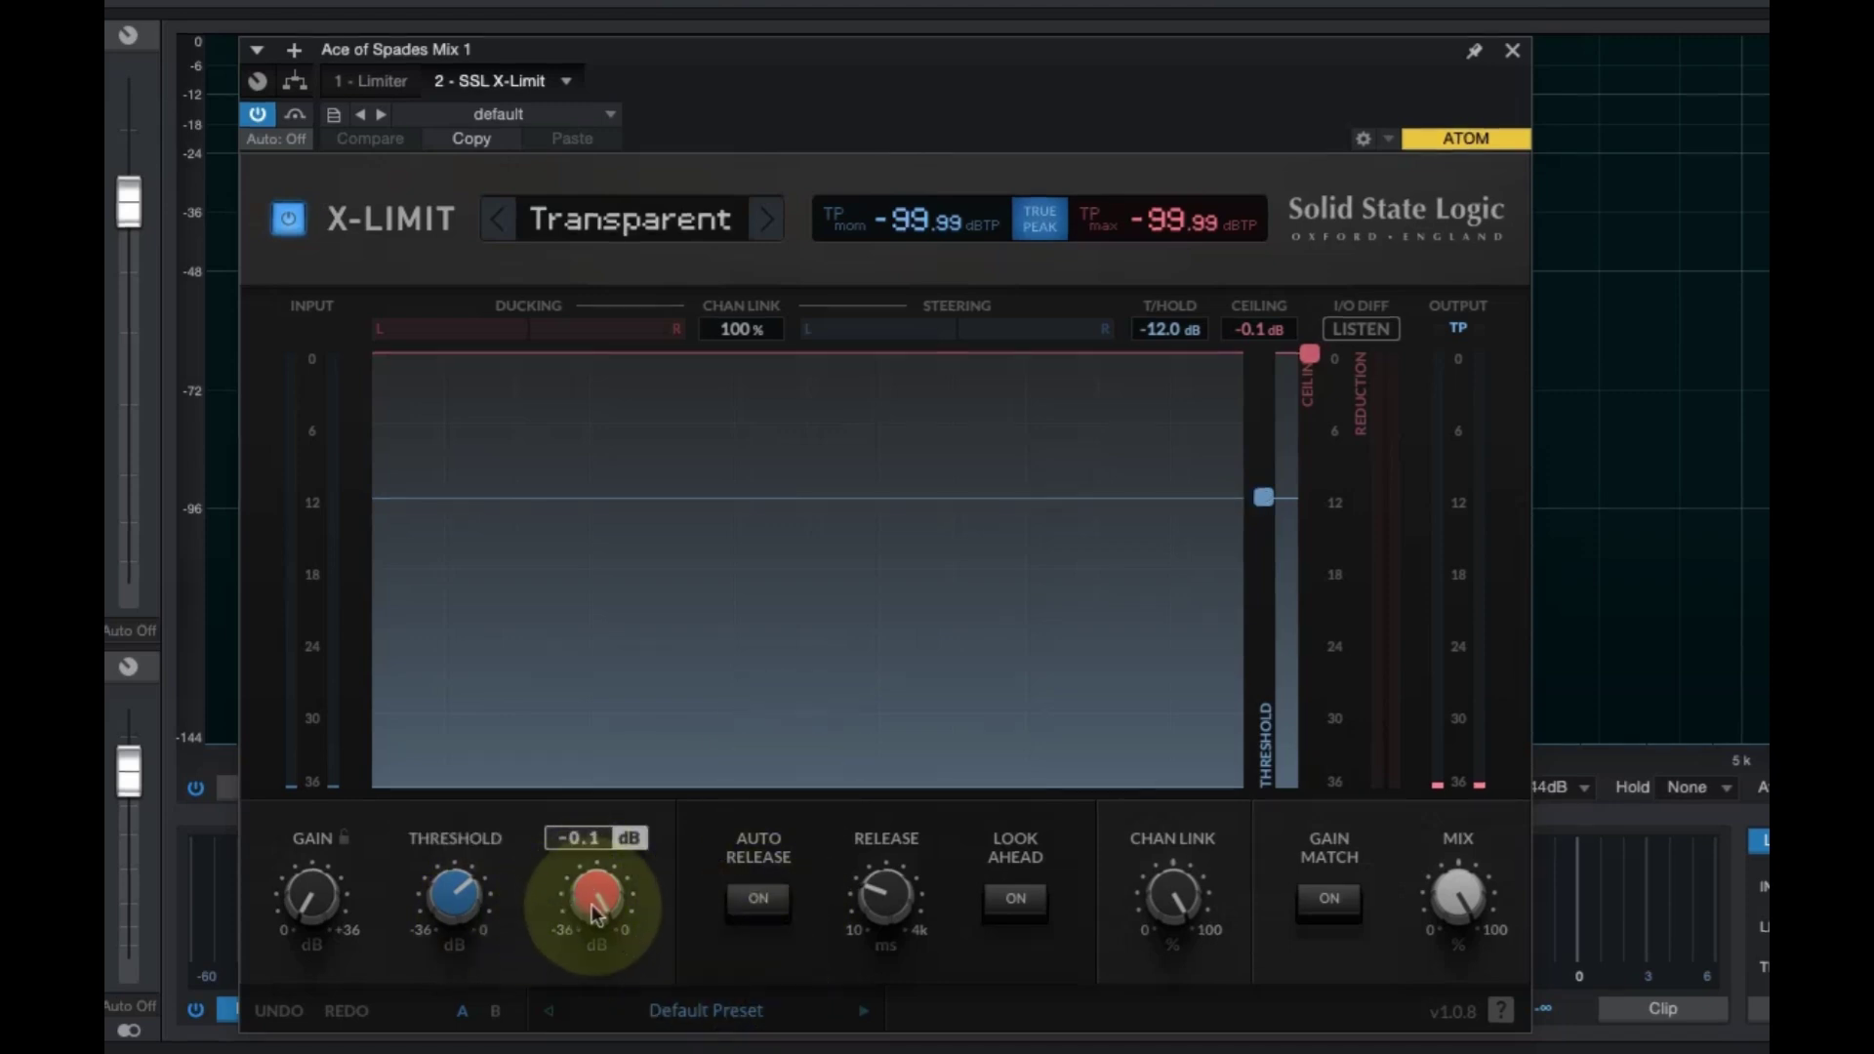
left_click_drag(590, 896, 589, 900)
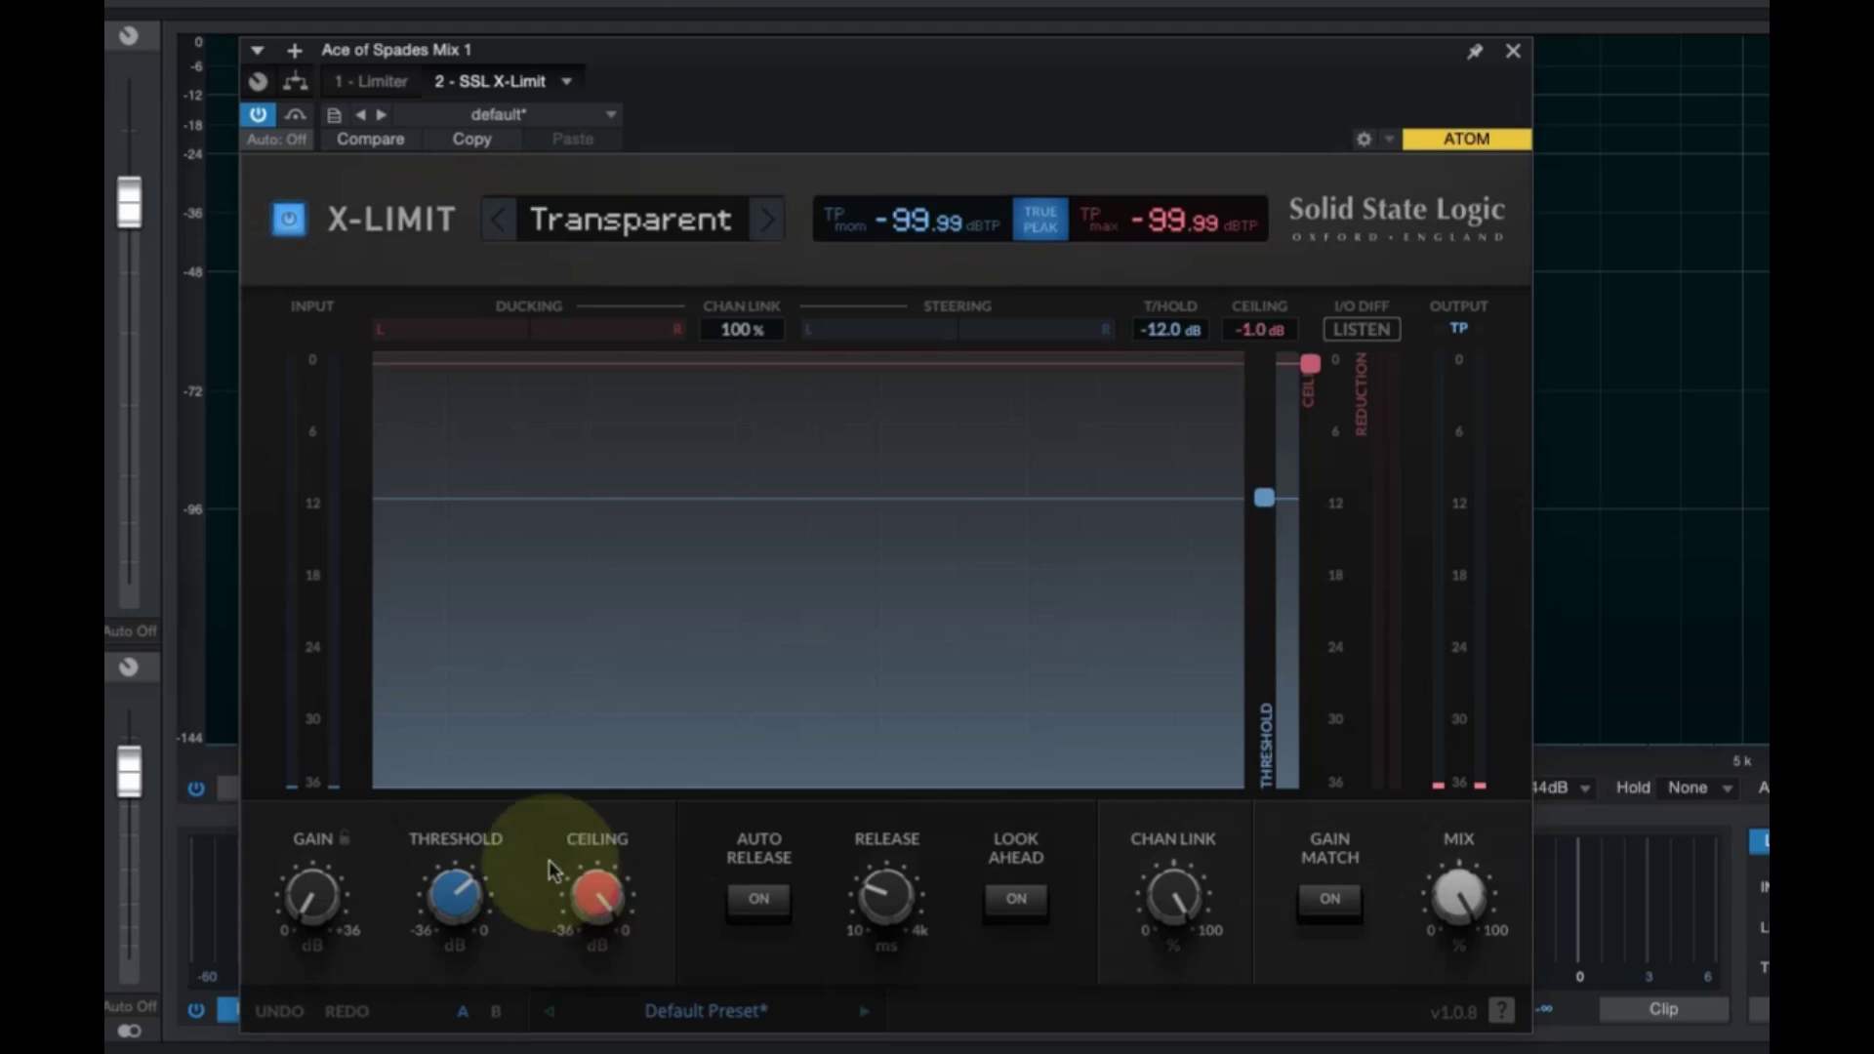
Set the SSL X-Limit's threshold to -5.0 dB to match the Limiter, and bypass the SSL X-Limit.
left_click(385, 82)
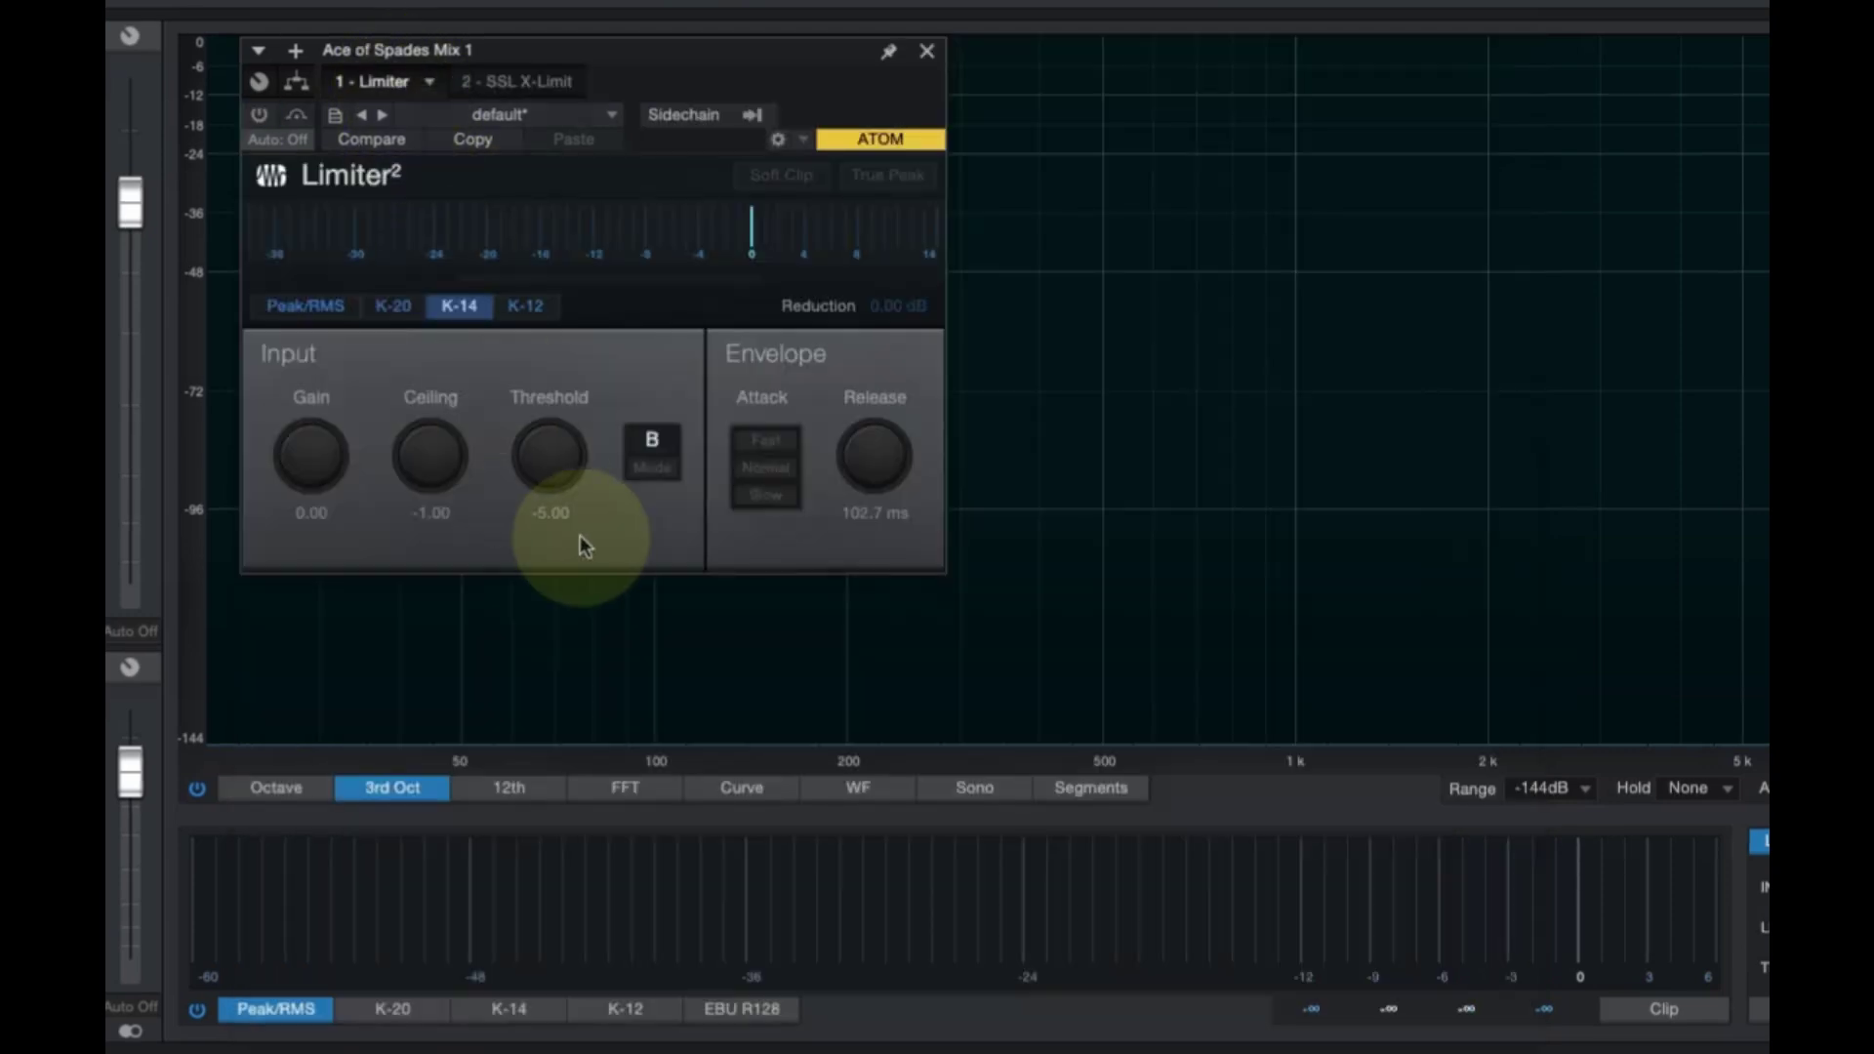
left_click(524, 84)
mouse_move(454, 896)
left_click_drag(439, 892, 472, 843)
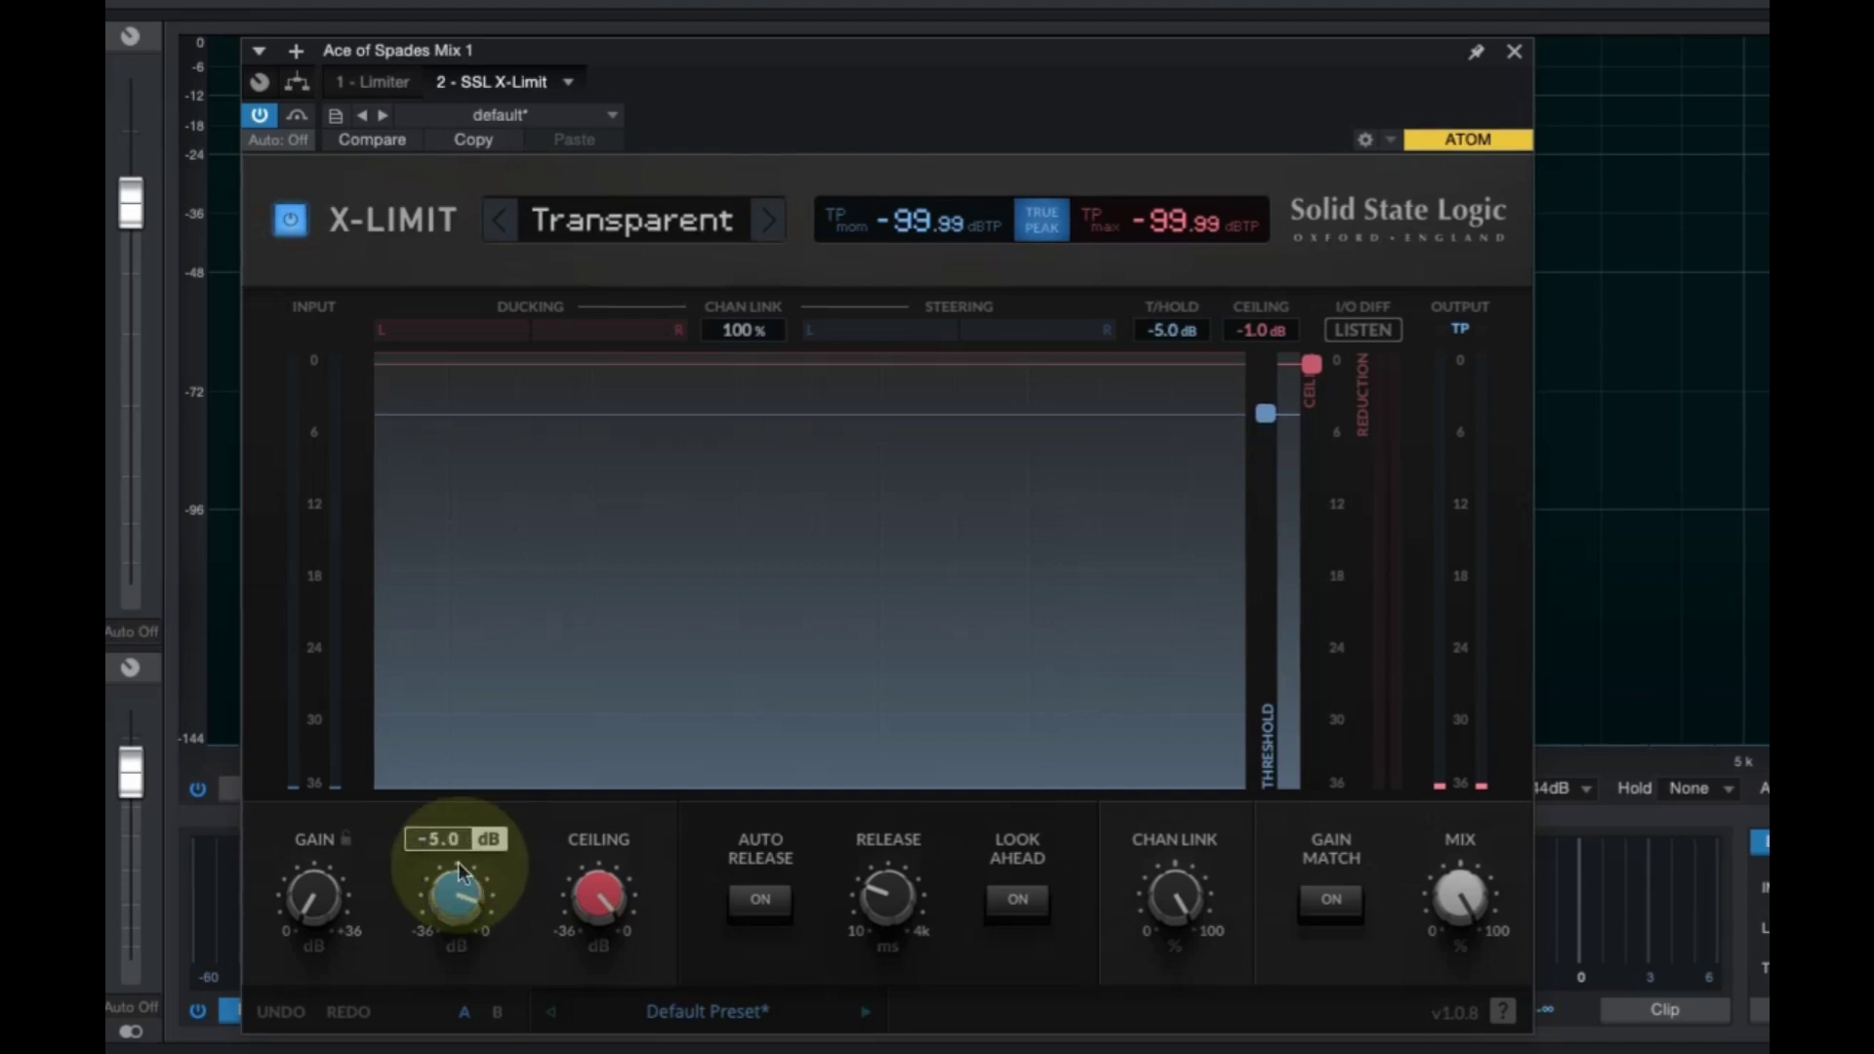
left_click(324, 900)
mouse_move(314, 898)
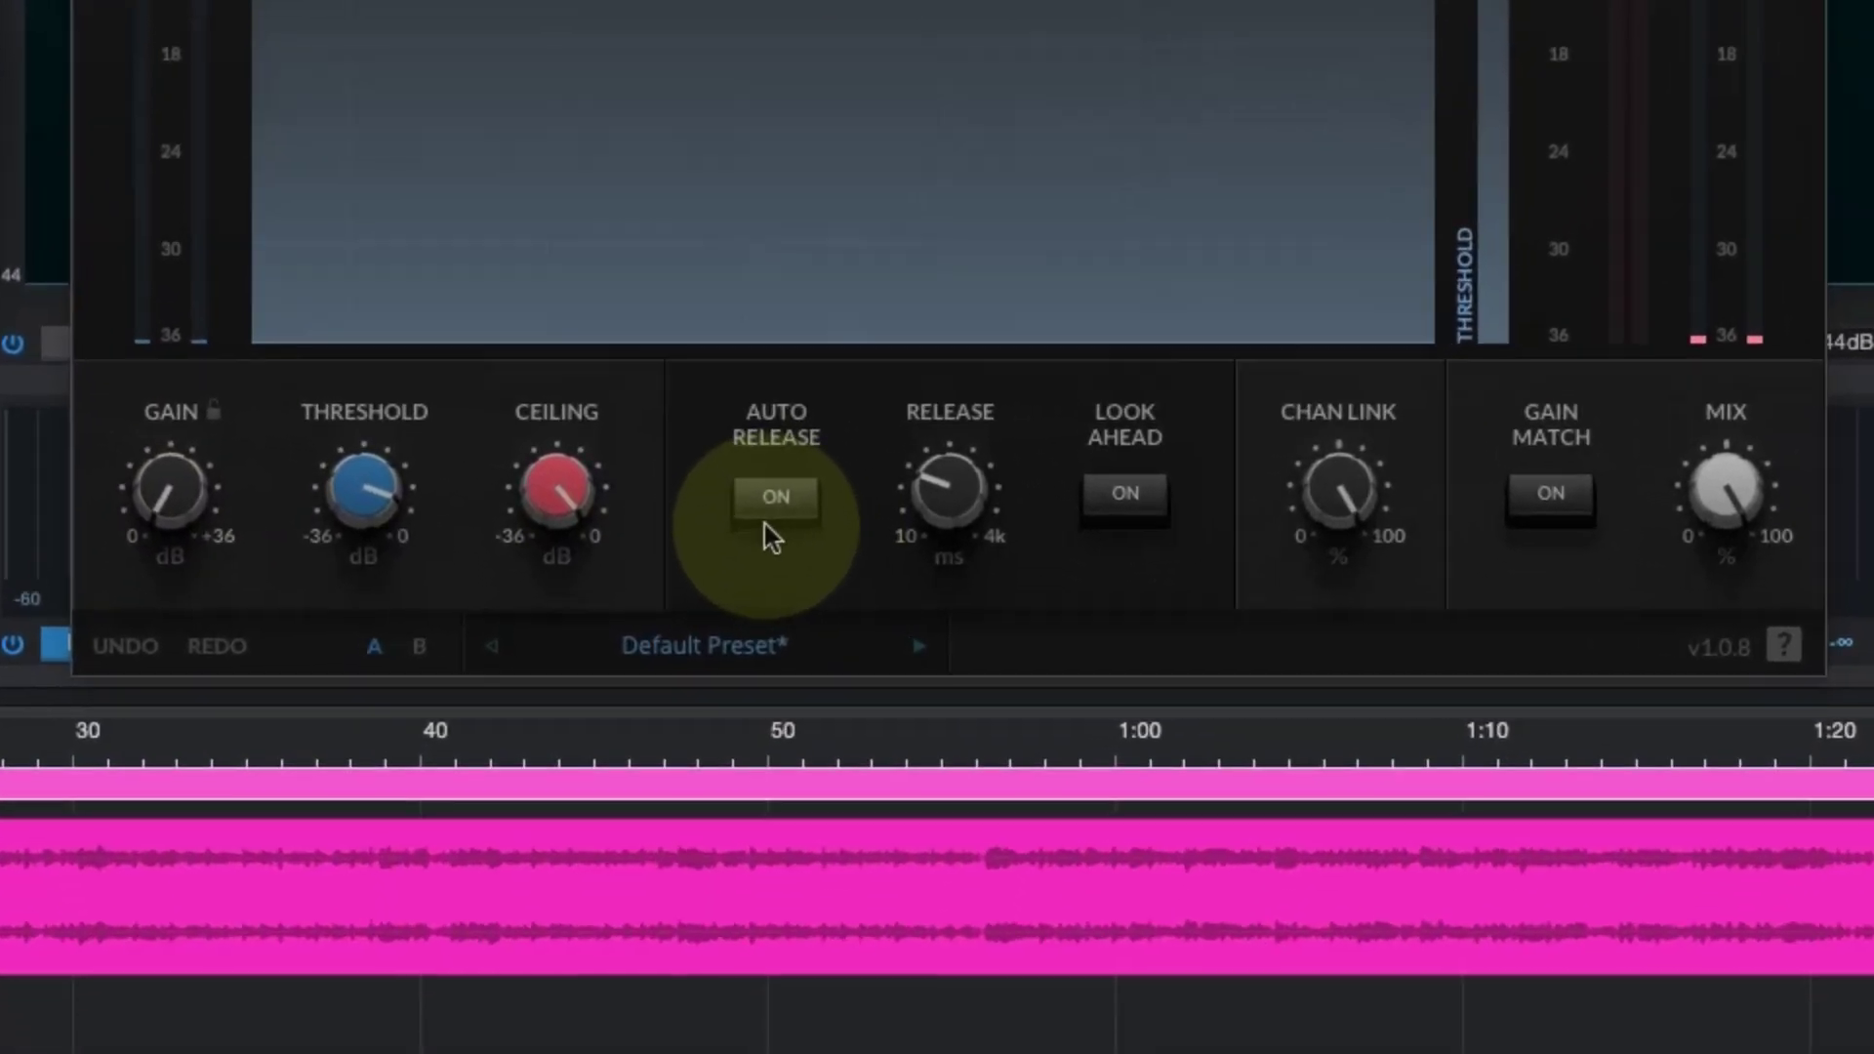
left_click(1135, 519)
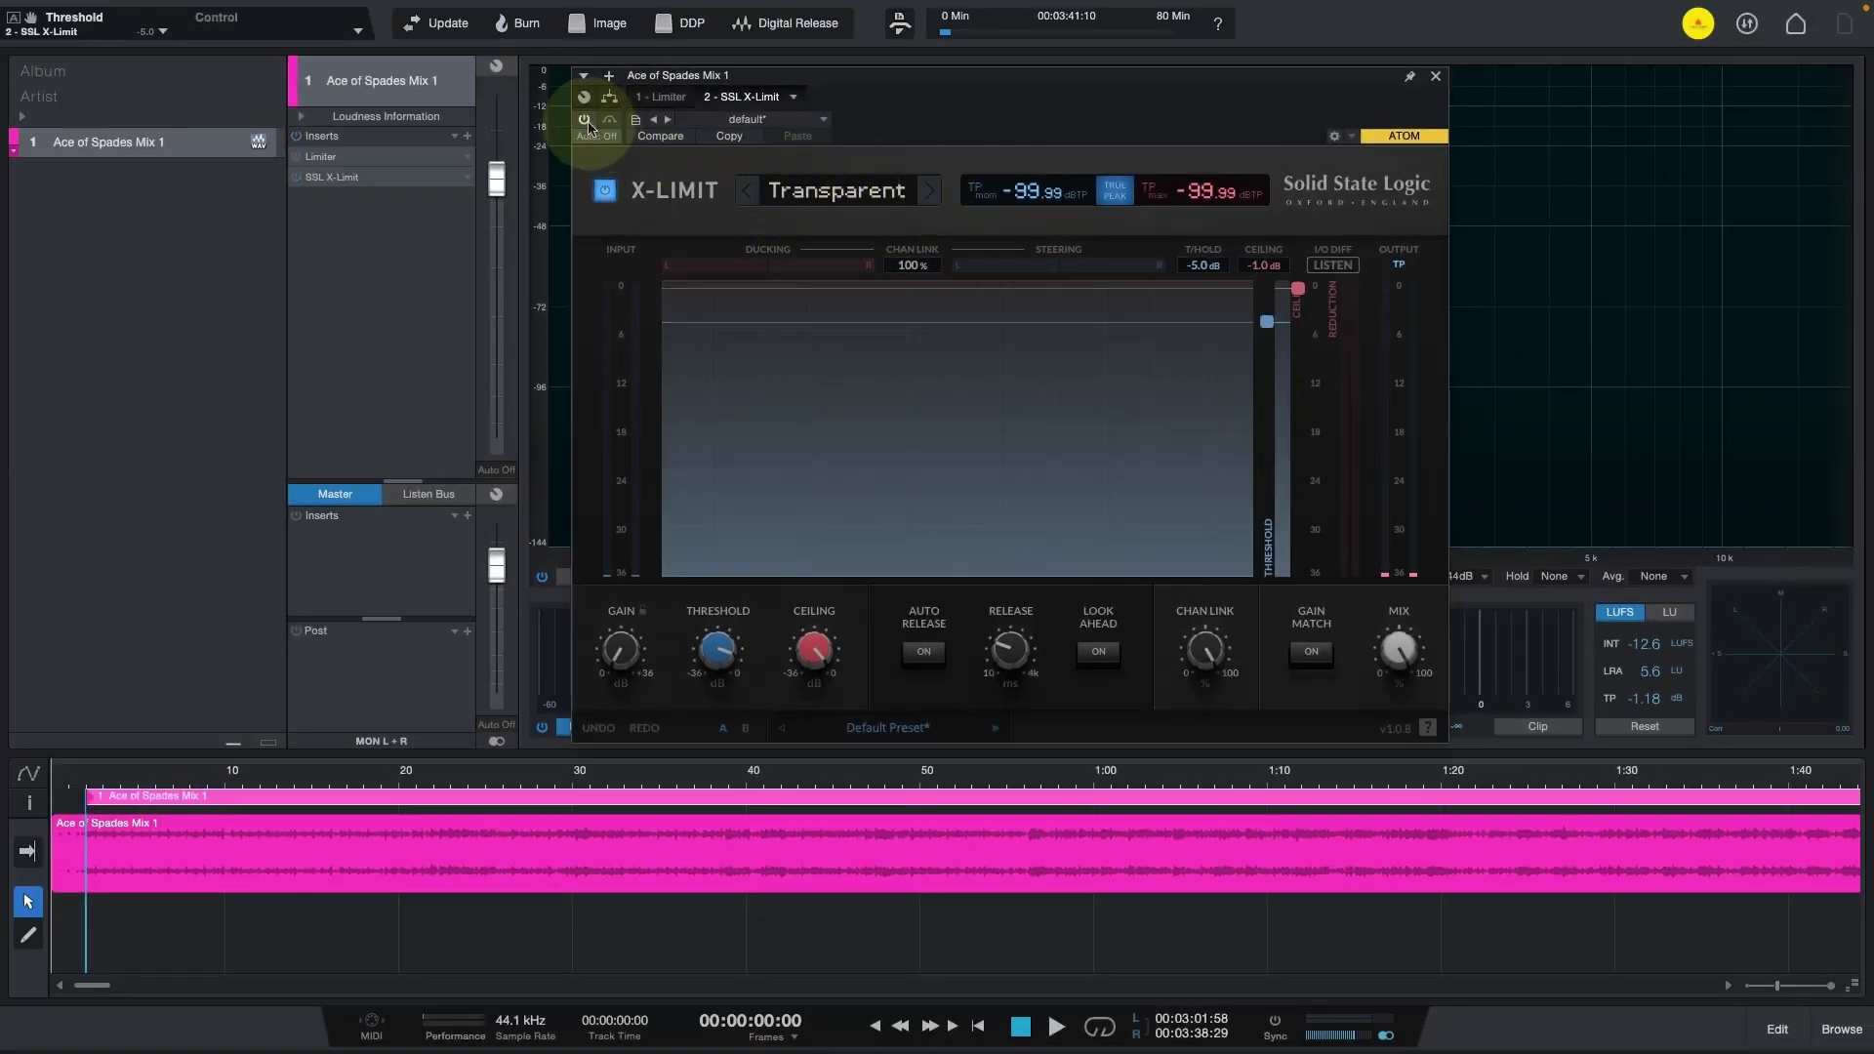
Reset the loudness meter and start playback with the bypassed Limiter's settings shown.
left_click(672, 98)
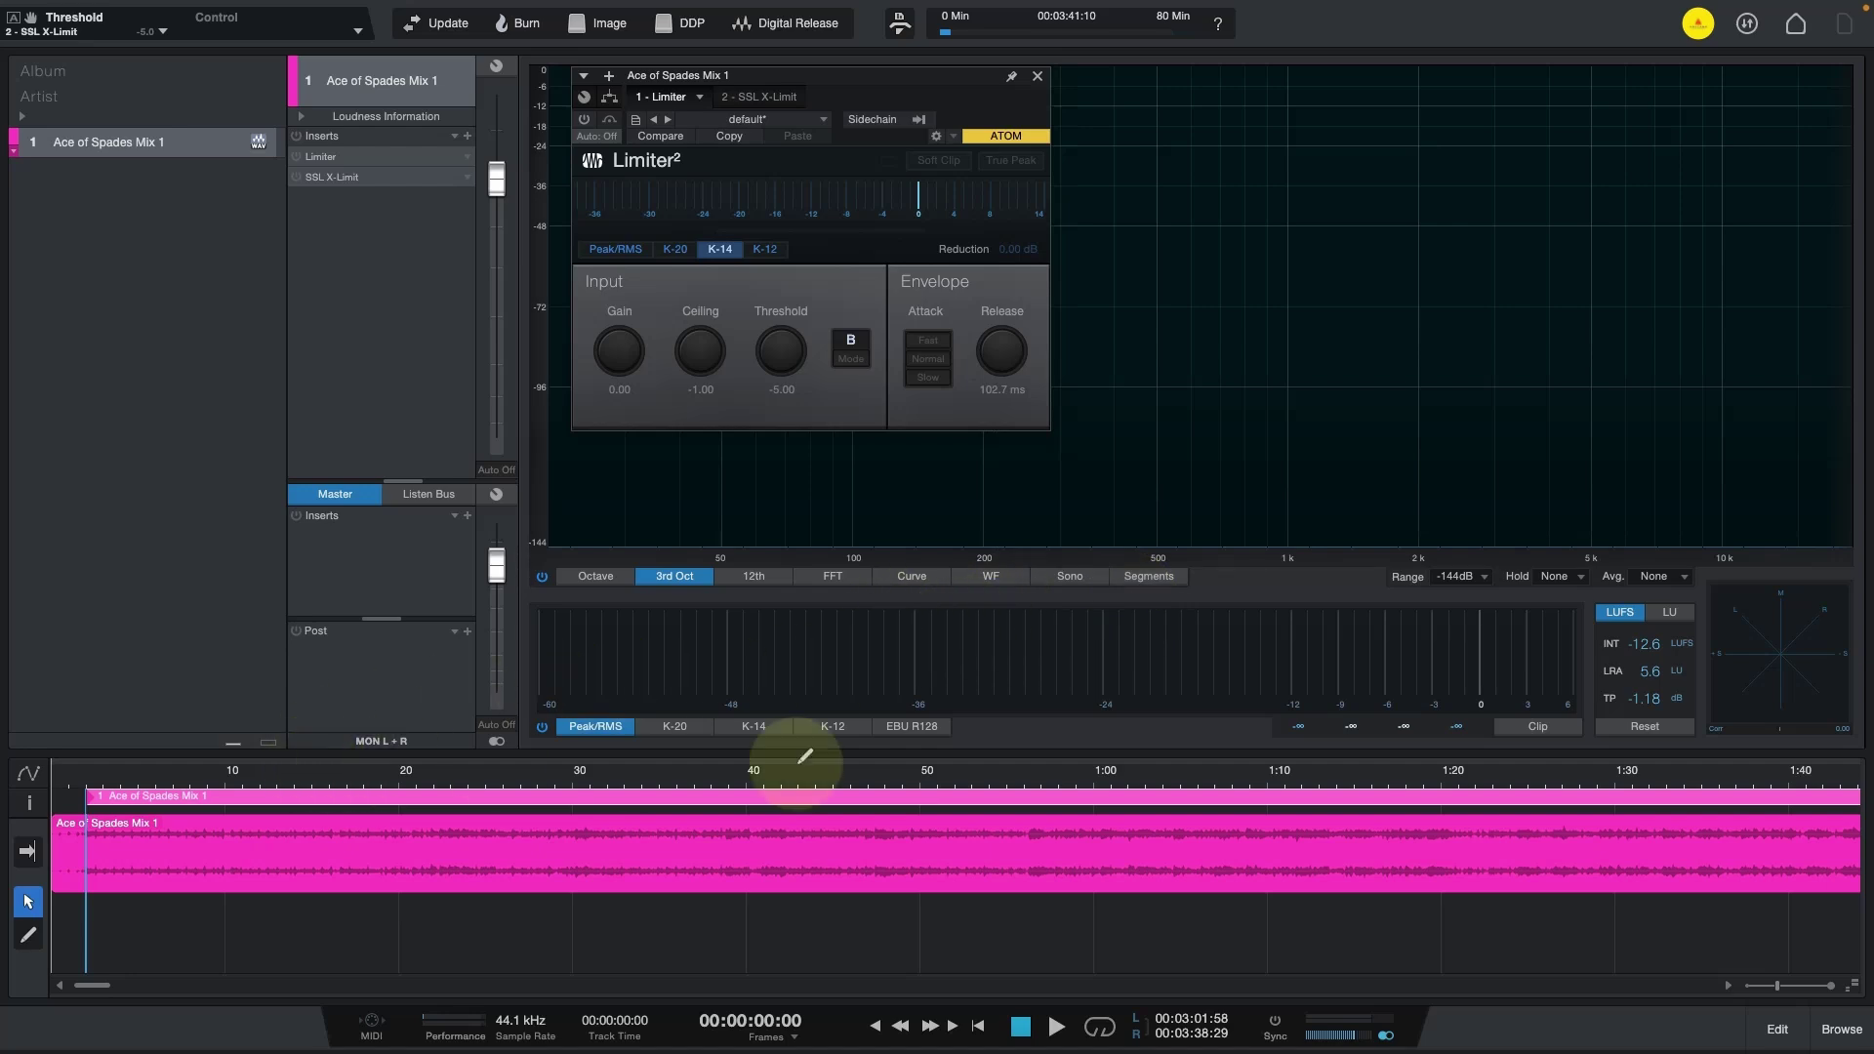
left_click(1644, 727)
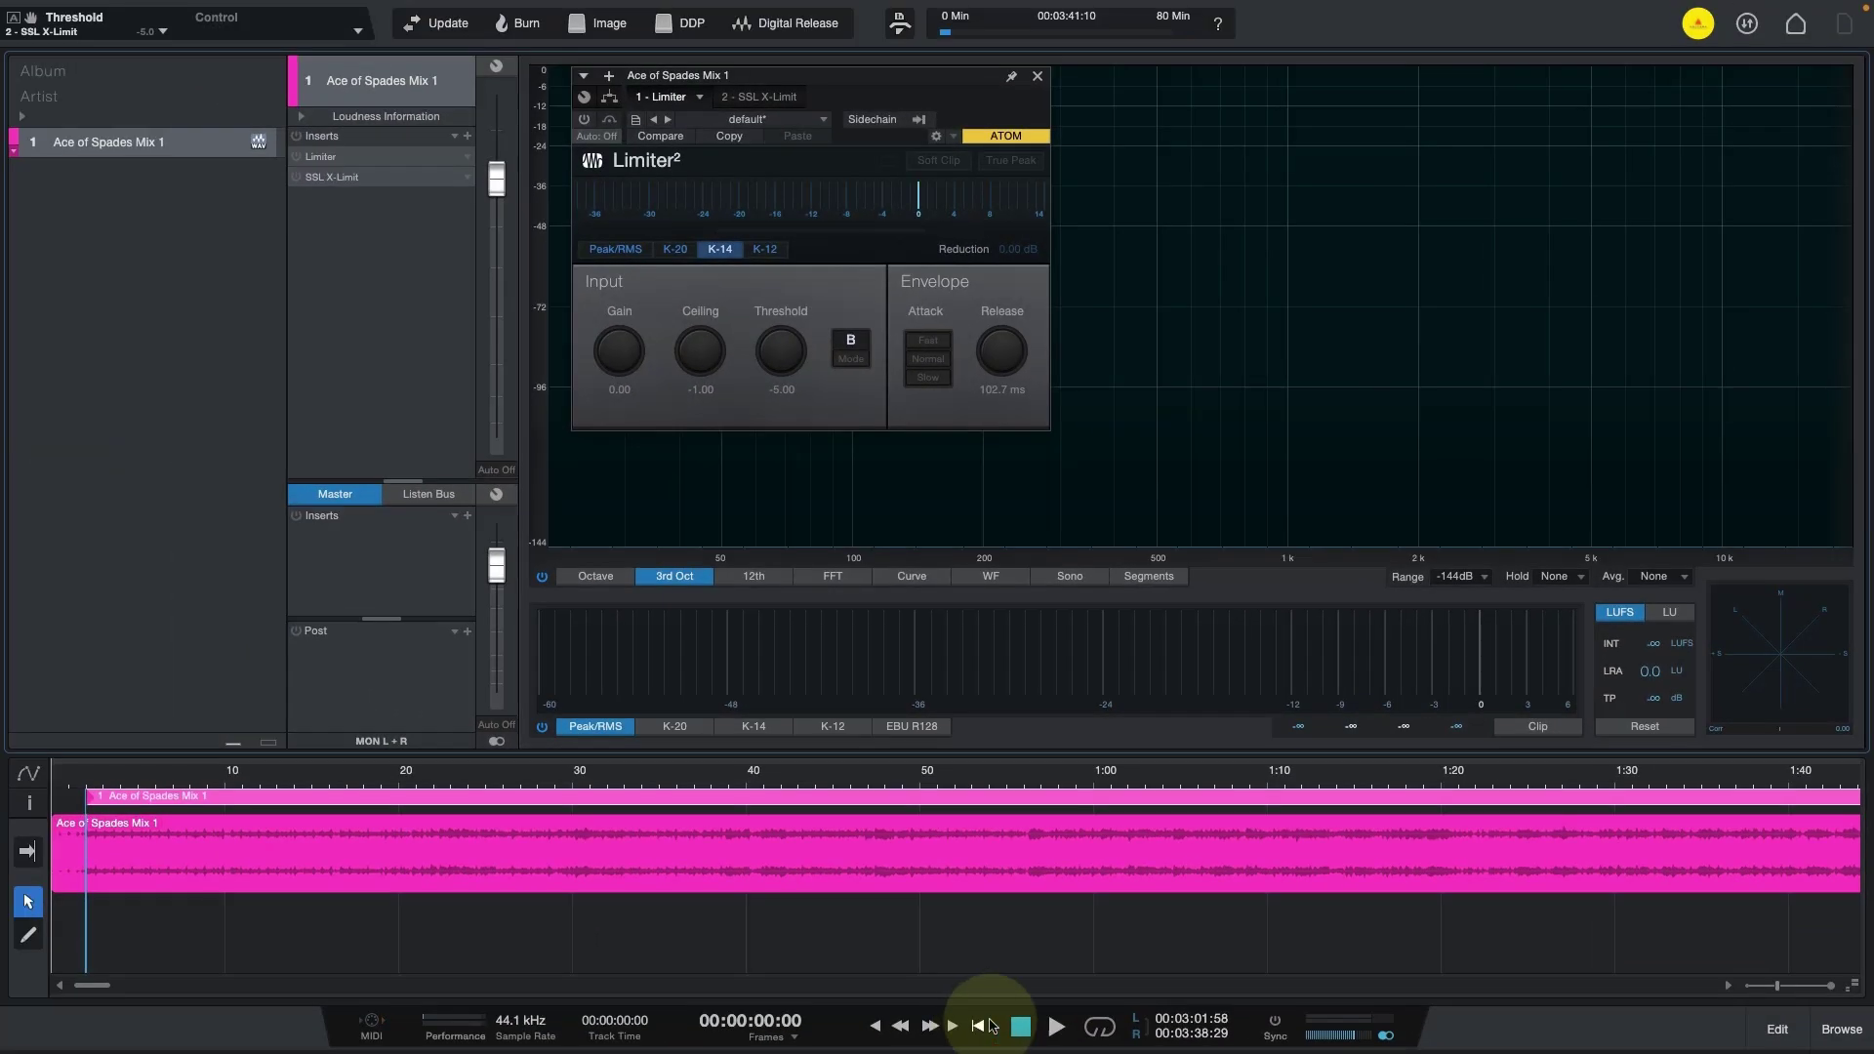
left_click(1056, 1027)
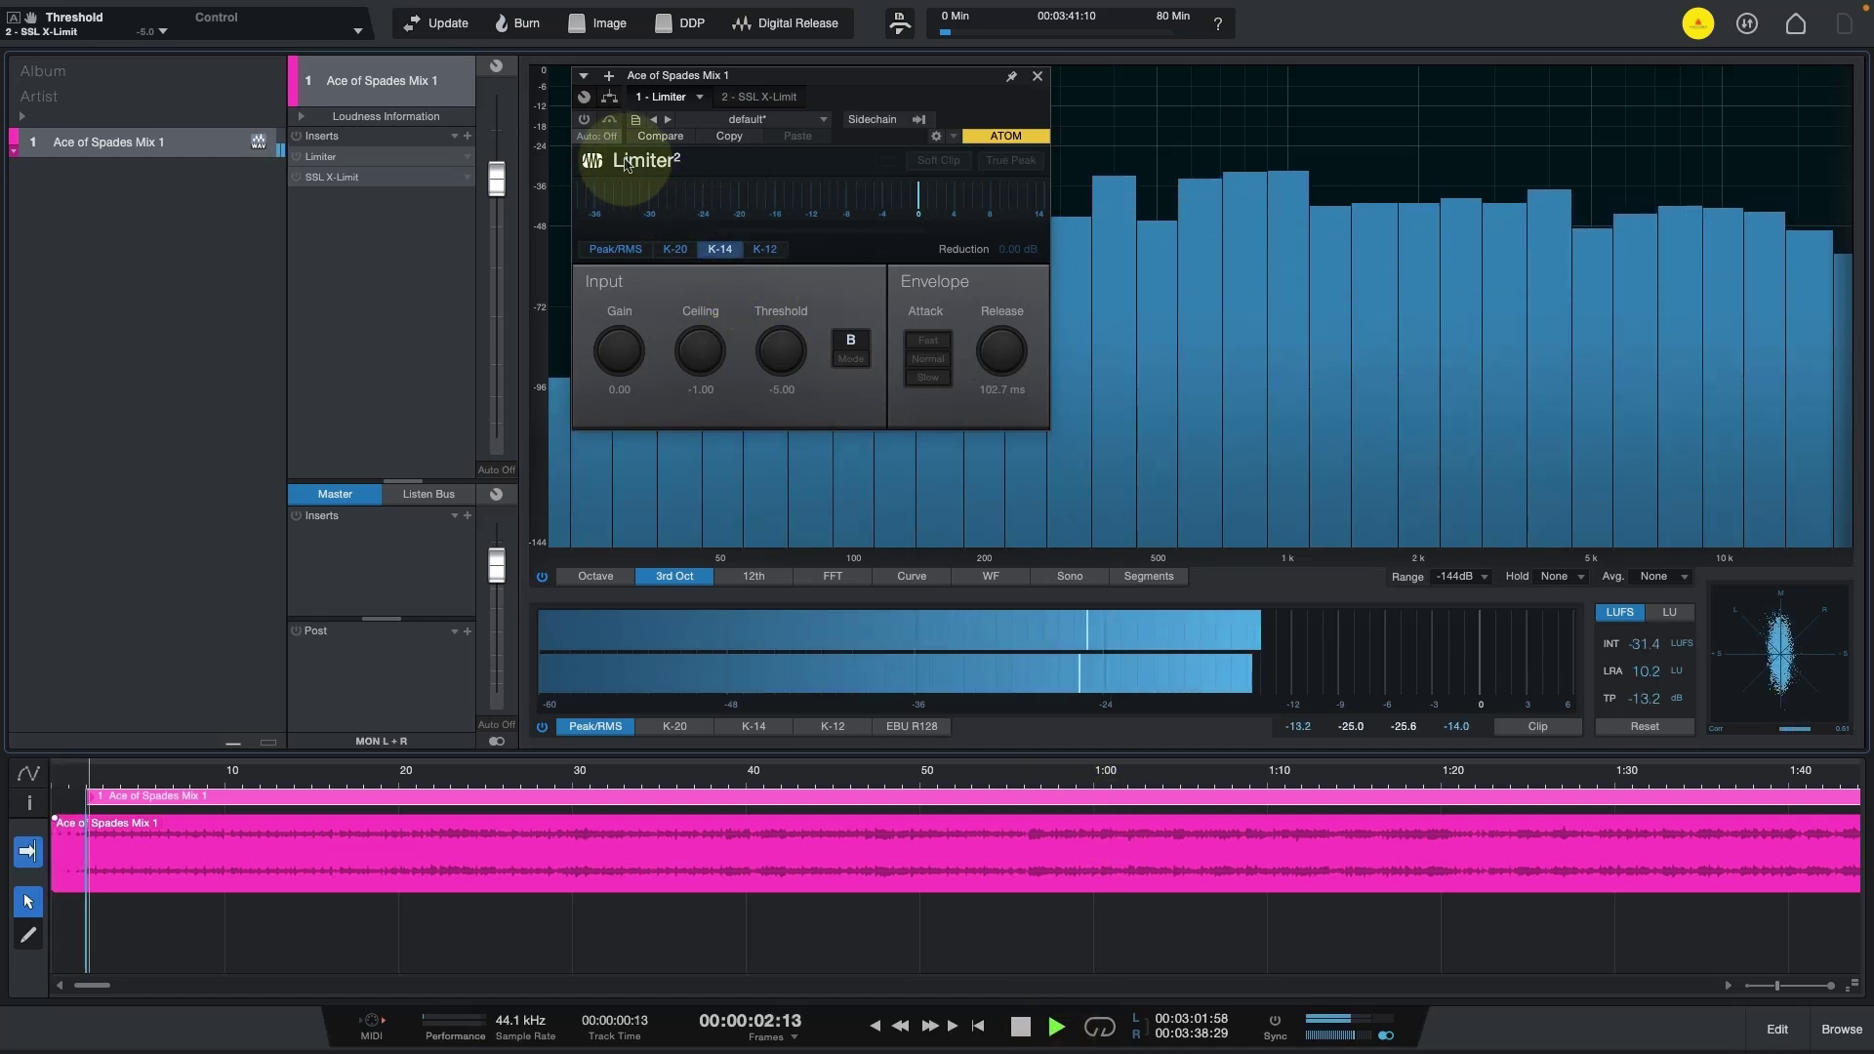
Enable the Limiter during playback and raise its input gain to about 4.50, comparing the sound with the Limiter bypassed.
left_click(585, 119)
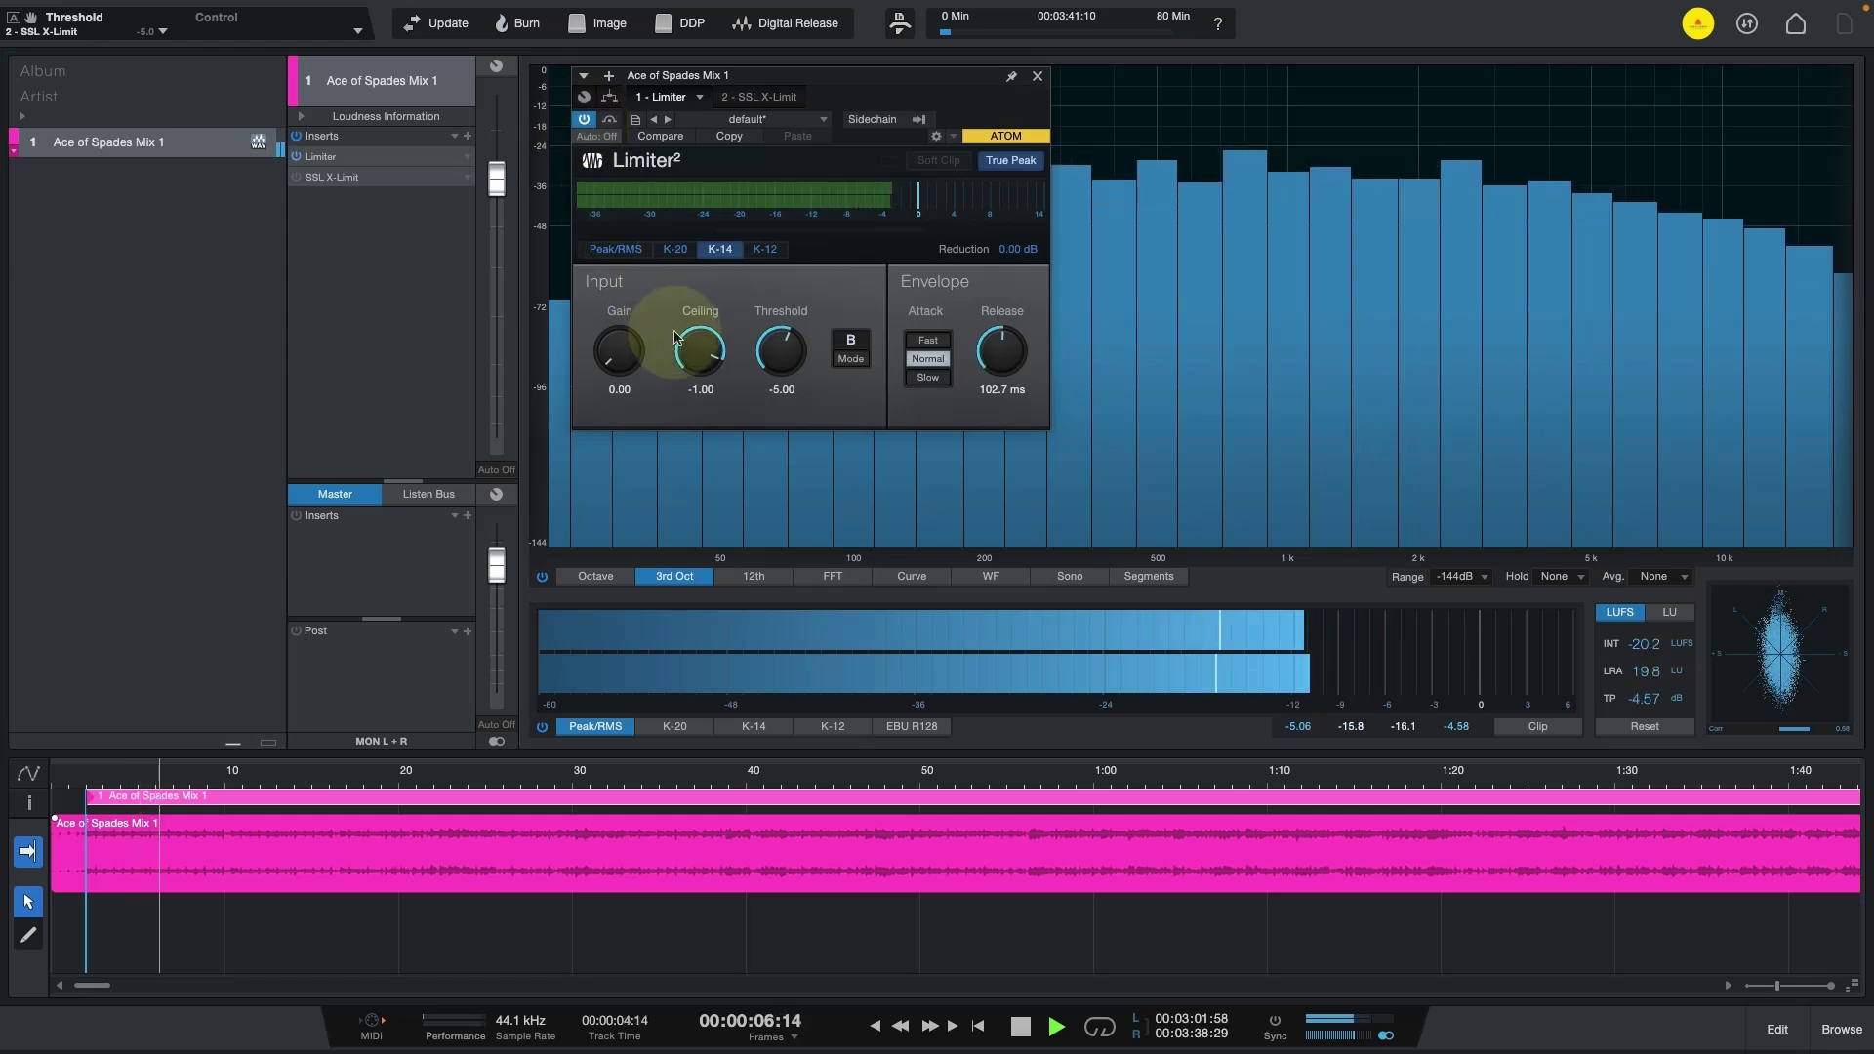
left_click_drag(620, 367, 613, 313)
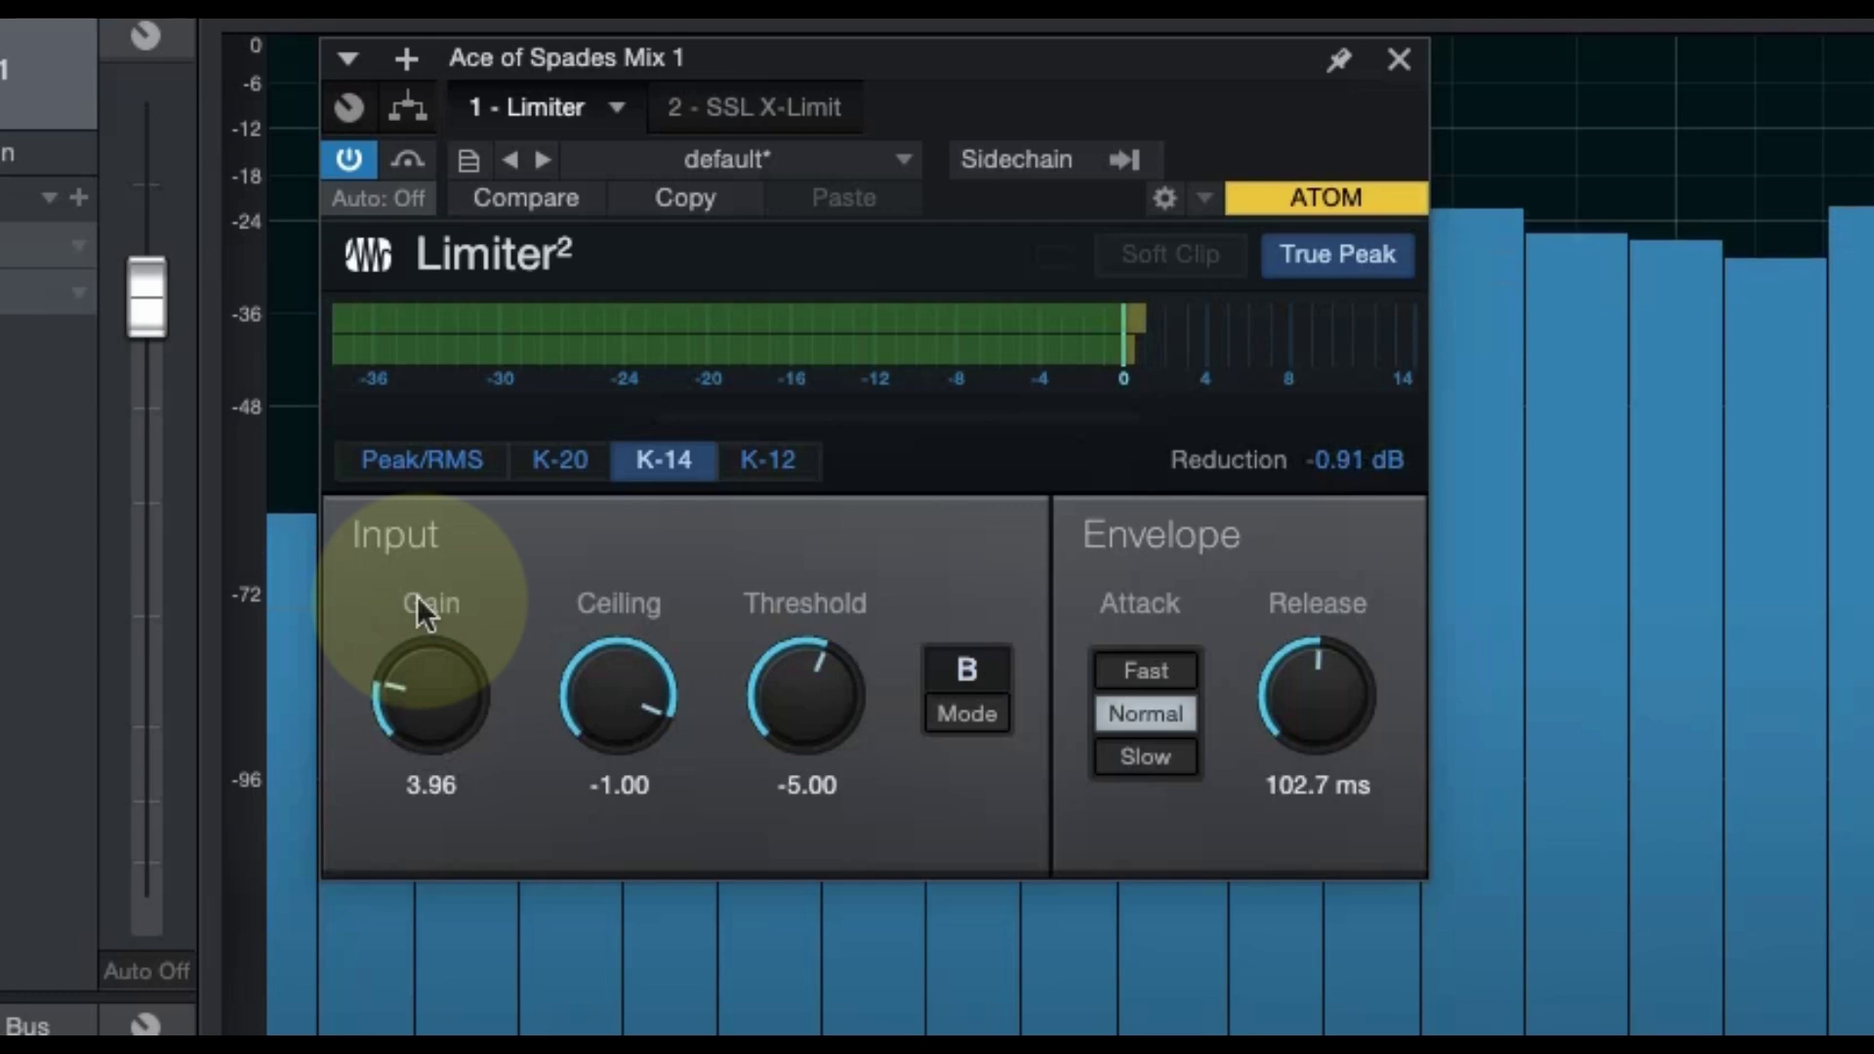
left_click(349, 159)
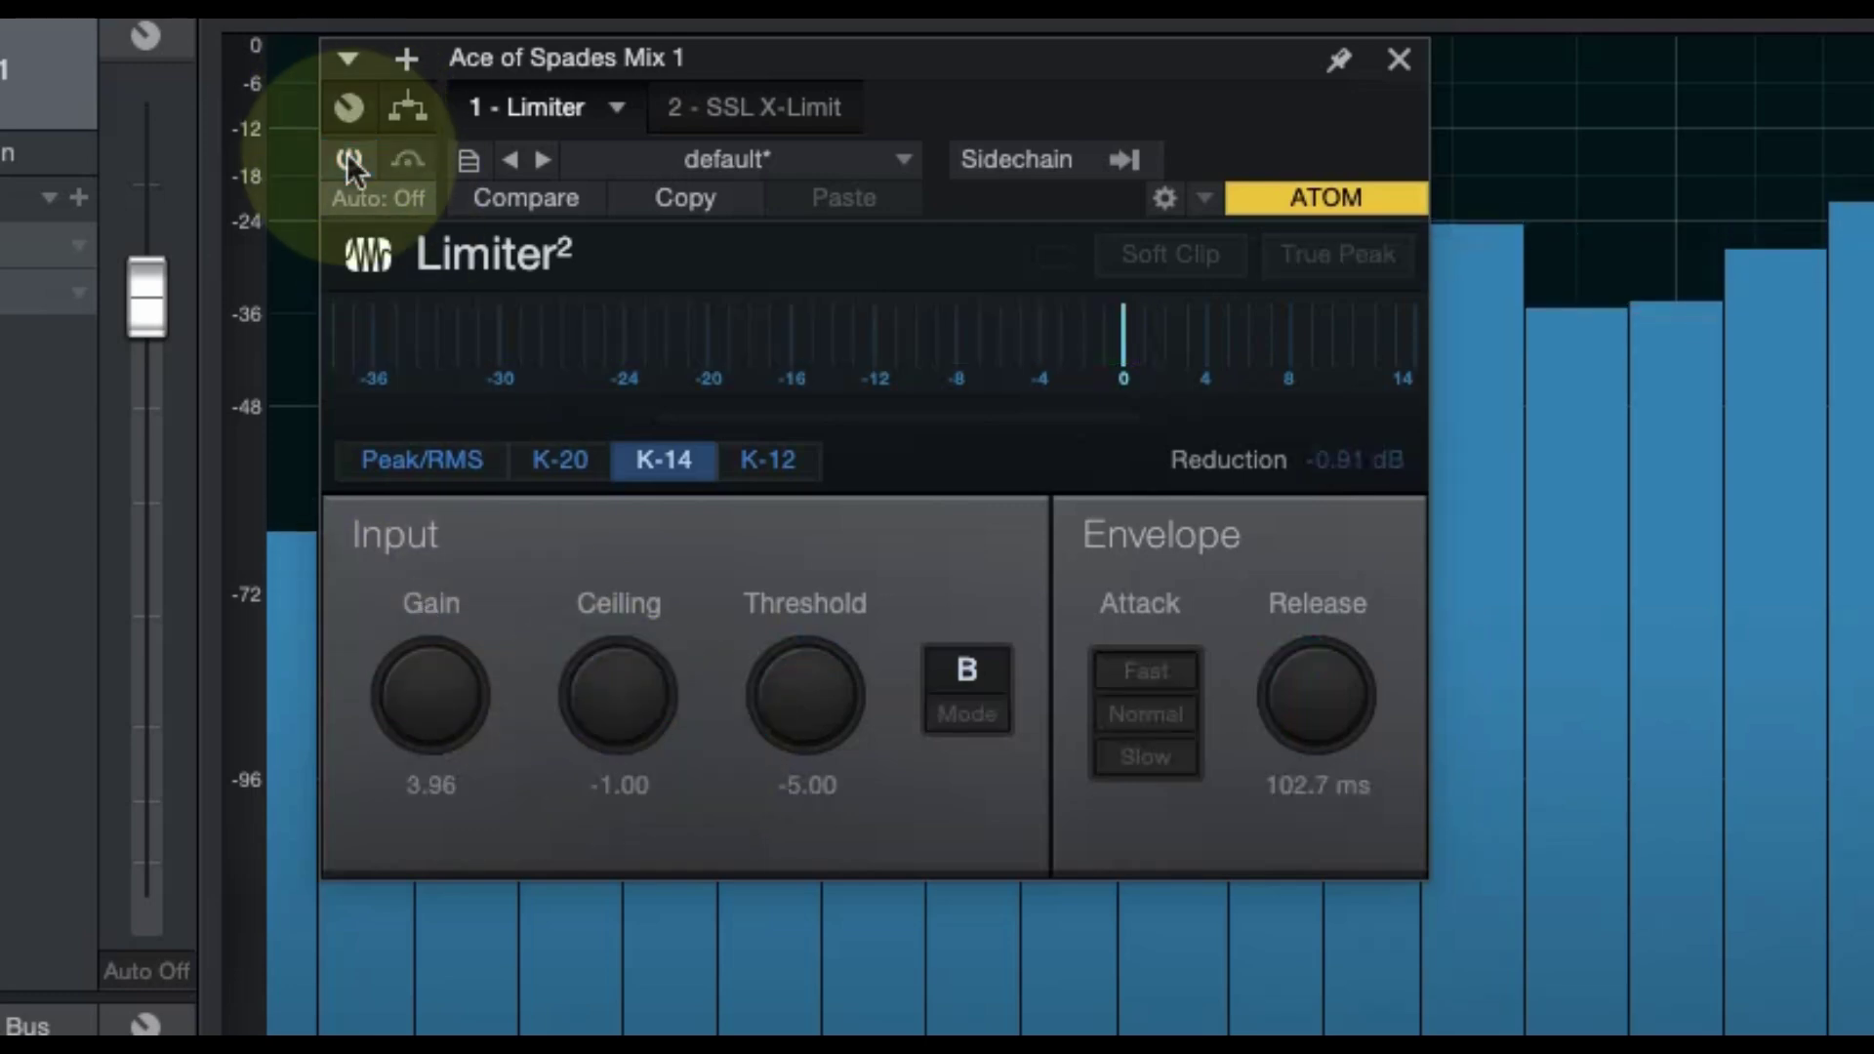
left_click(349, 161)
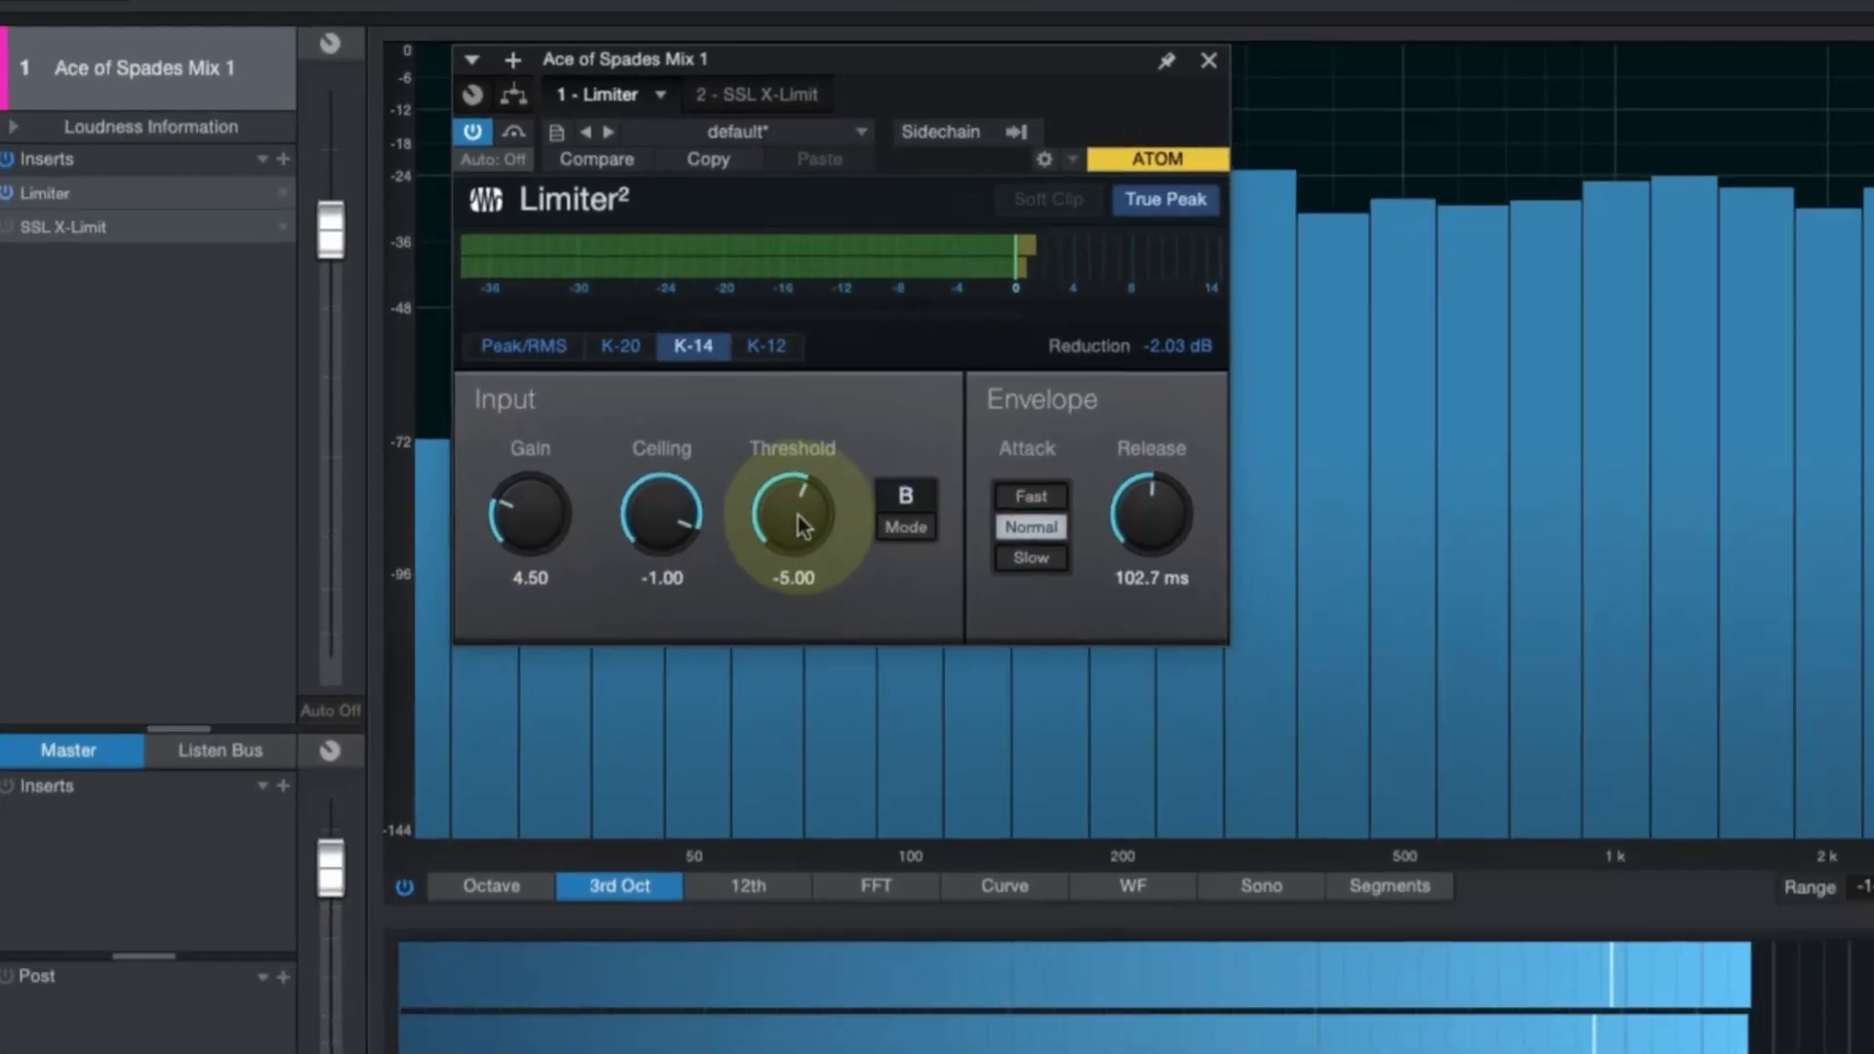
Lower the Limiter's threshold to about -6.20 and stop playback.
left_click_drag(806, 689, 785, 706)
left_click_drag(774, 400, 750, 555)
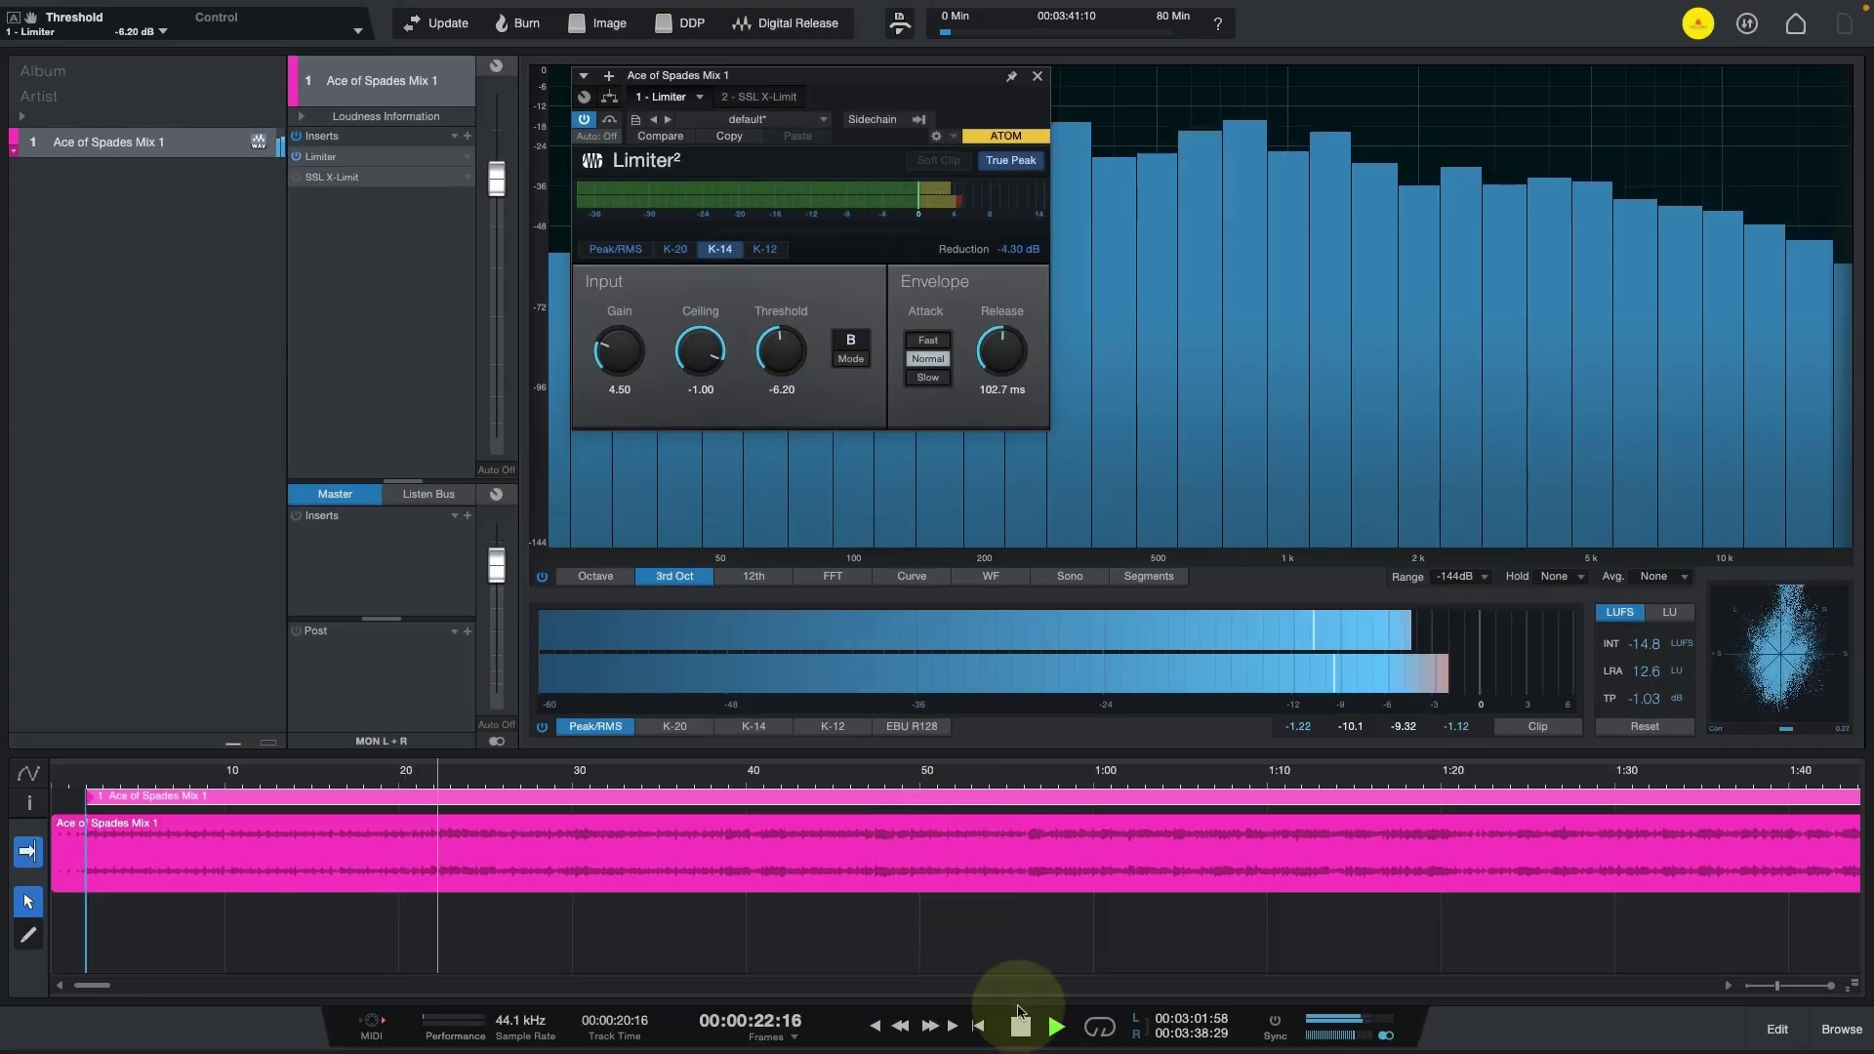
left_click(1020, 1027)
Restart playback with the Limiter bypassed and the SSL X-Limit enabled in its place.
left_click(1057, 1027)
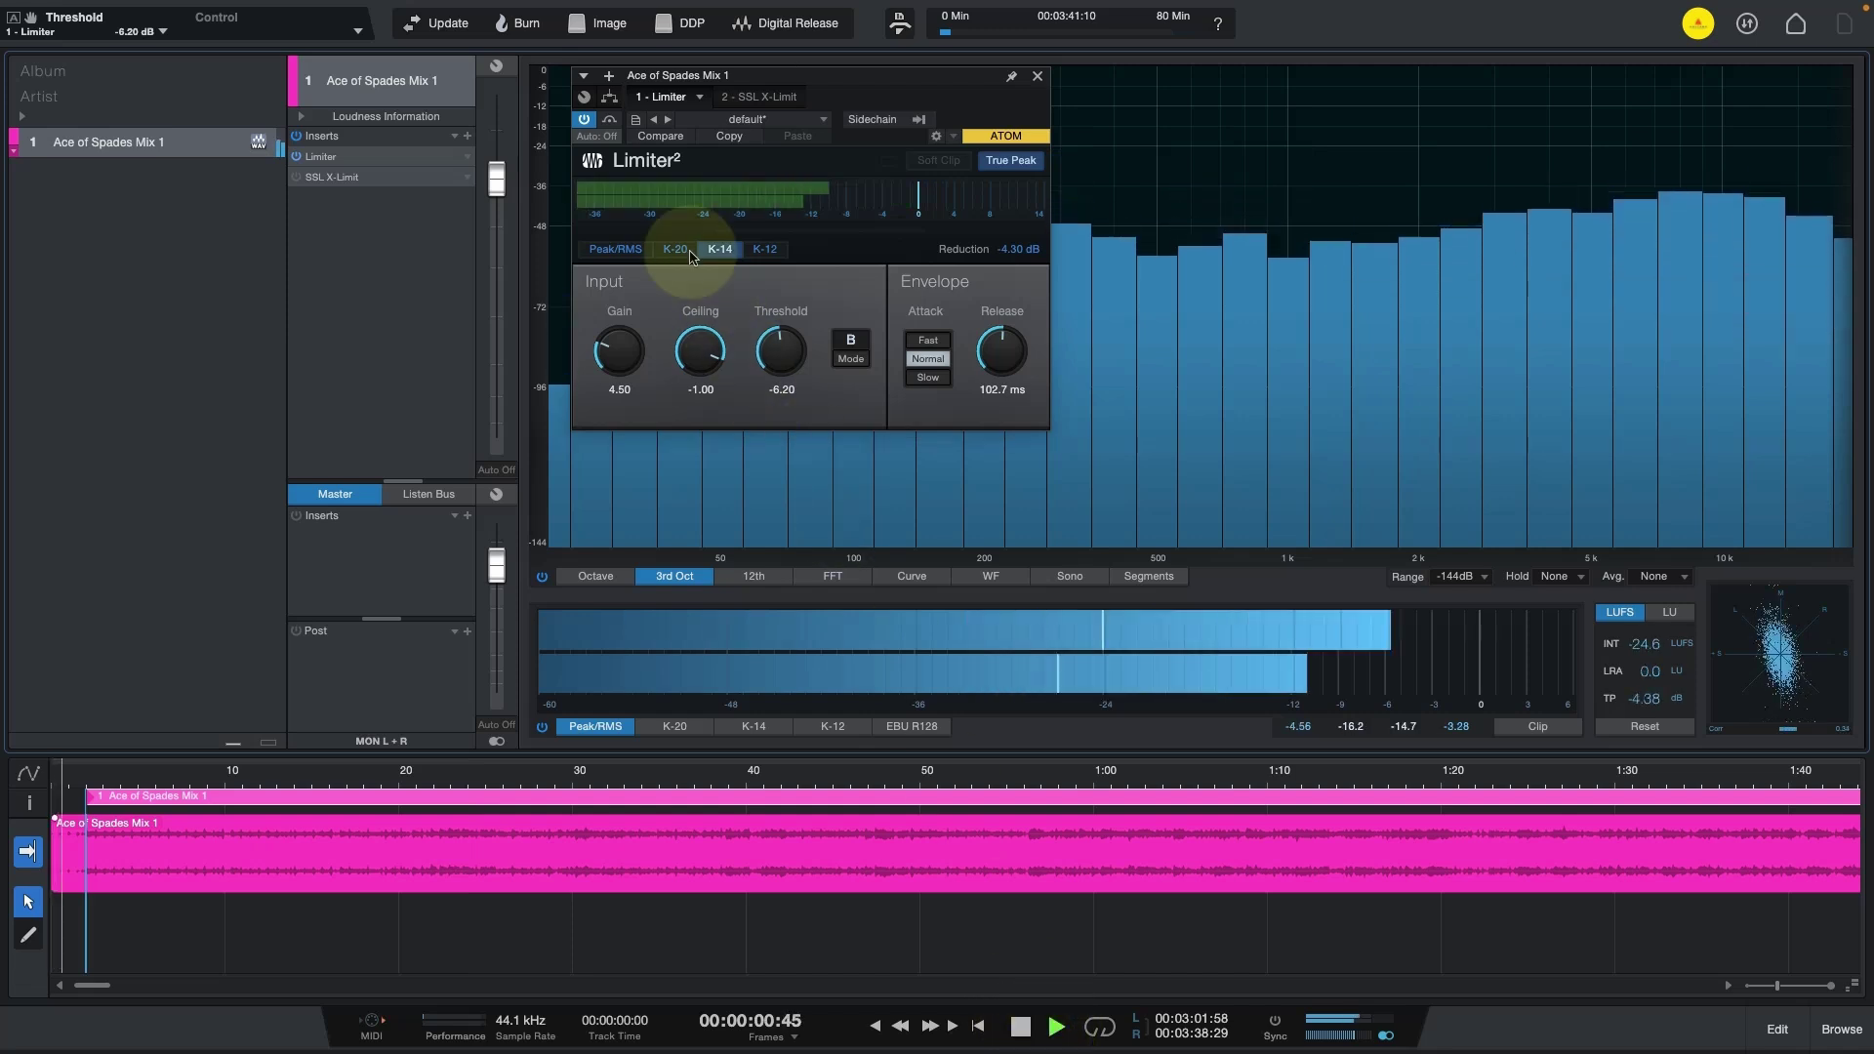
left_click(588, 120)
left_click(747, 101)
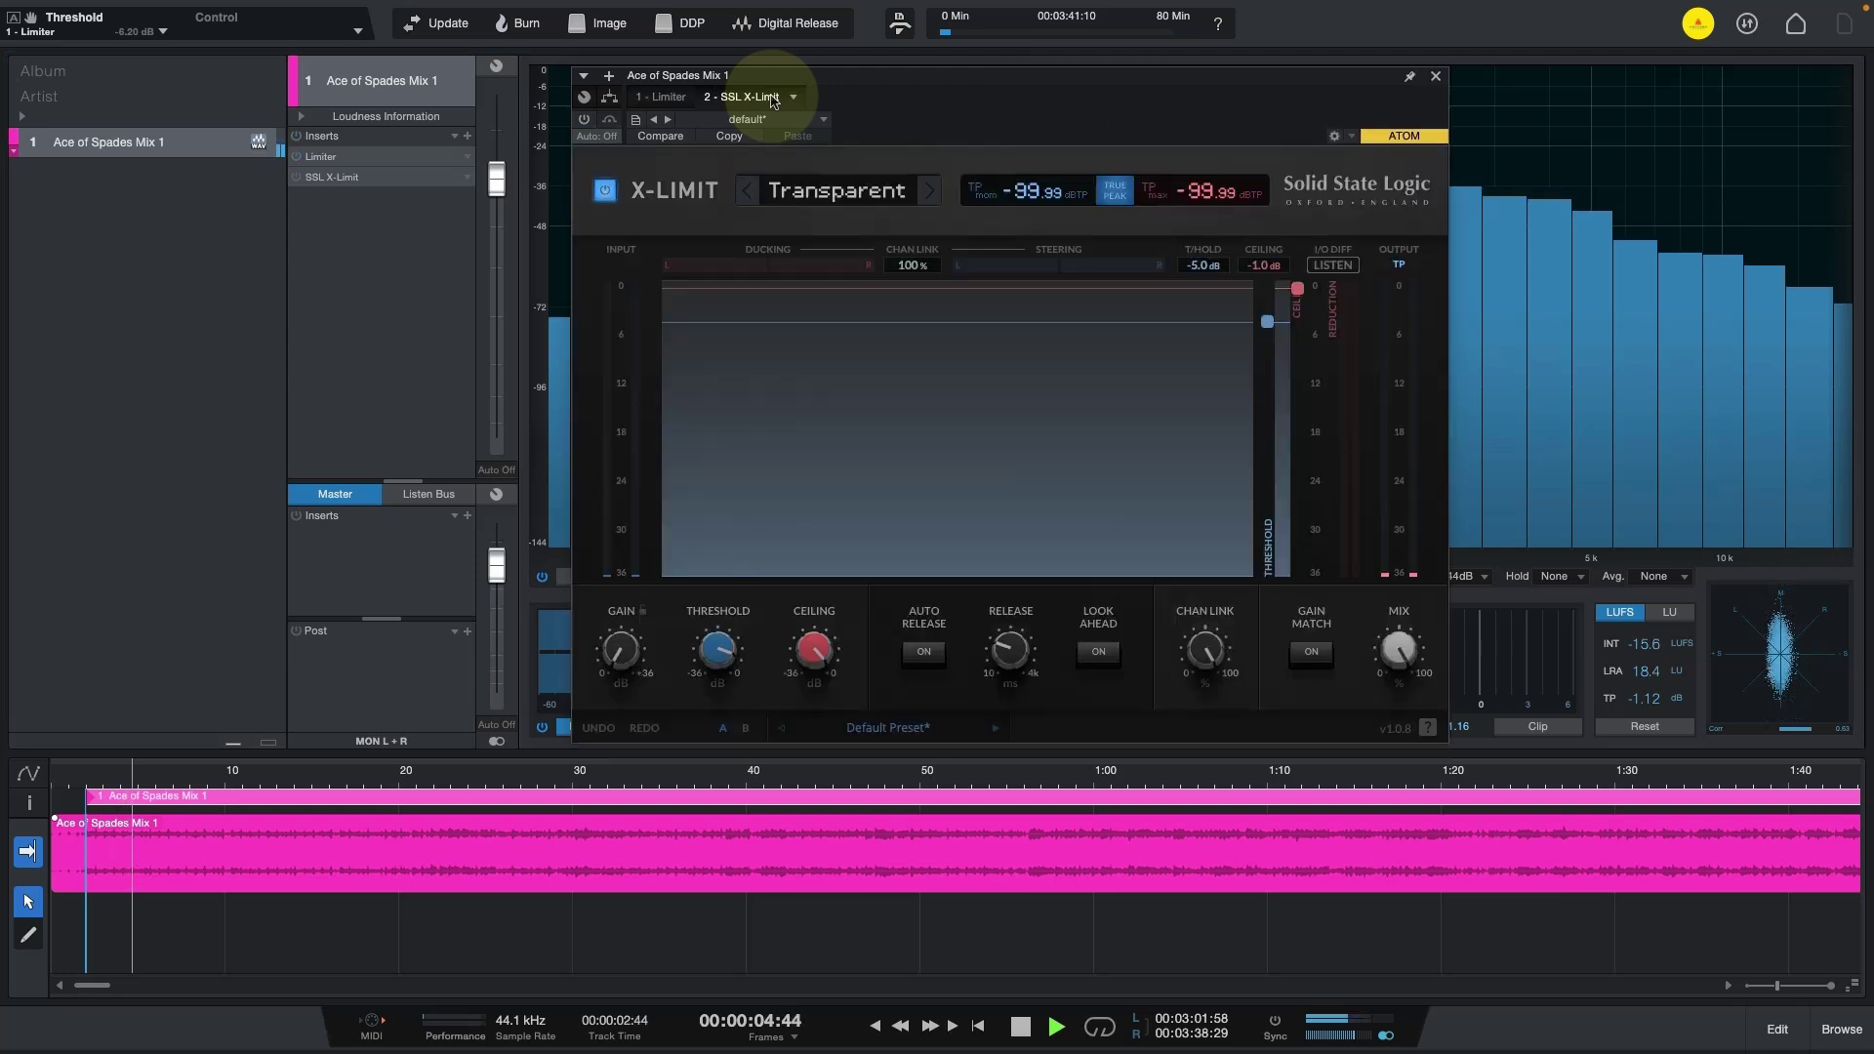
left_click(585, 120)
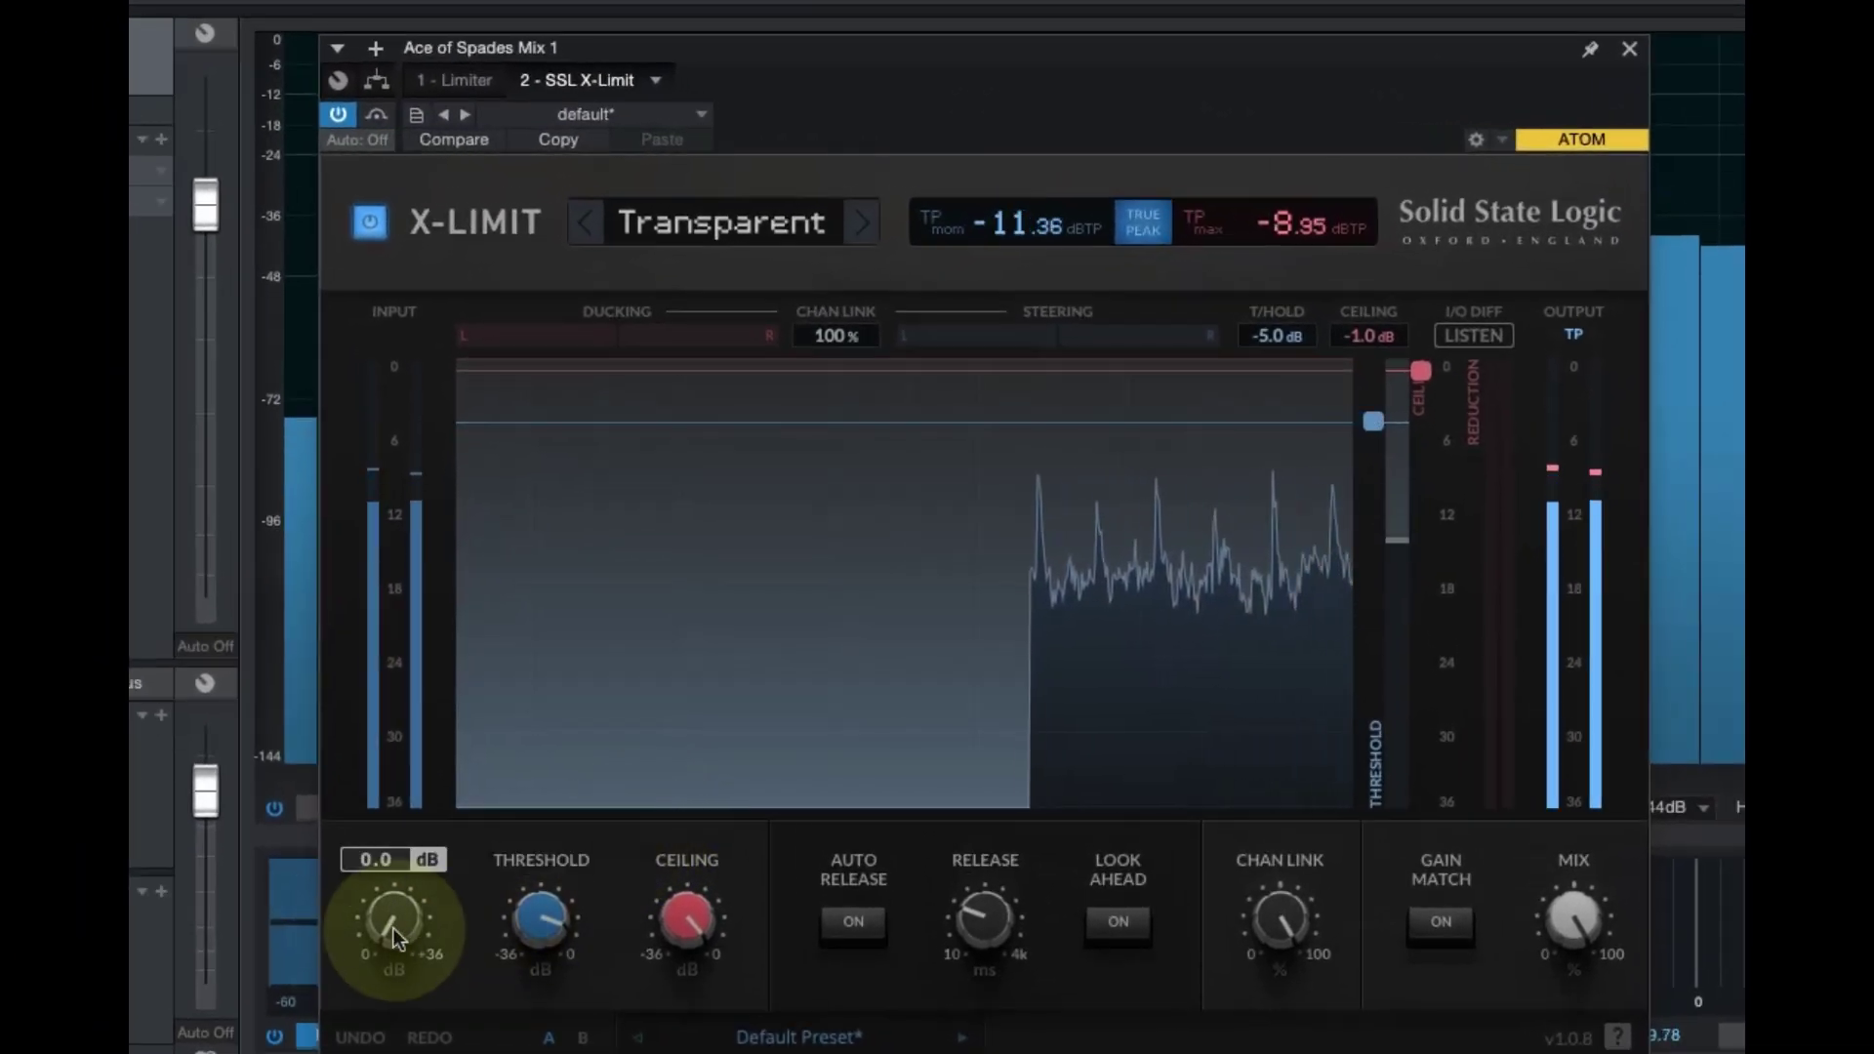
Raise the X-Limit's gain to about 9.3 dB and audition the Glue, Punch, Auto and Transparent styles, ending on Glue.
left_click_drag(476, 827, 464, 798)
left_click_drag(381, 890, 383, 835)
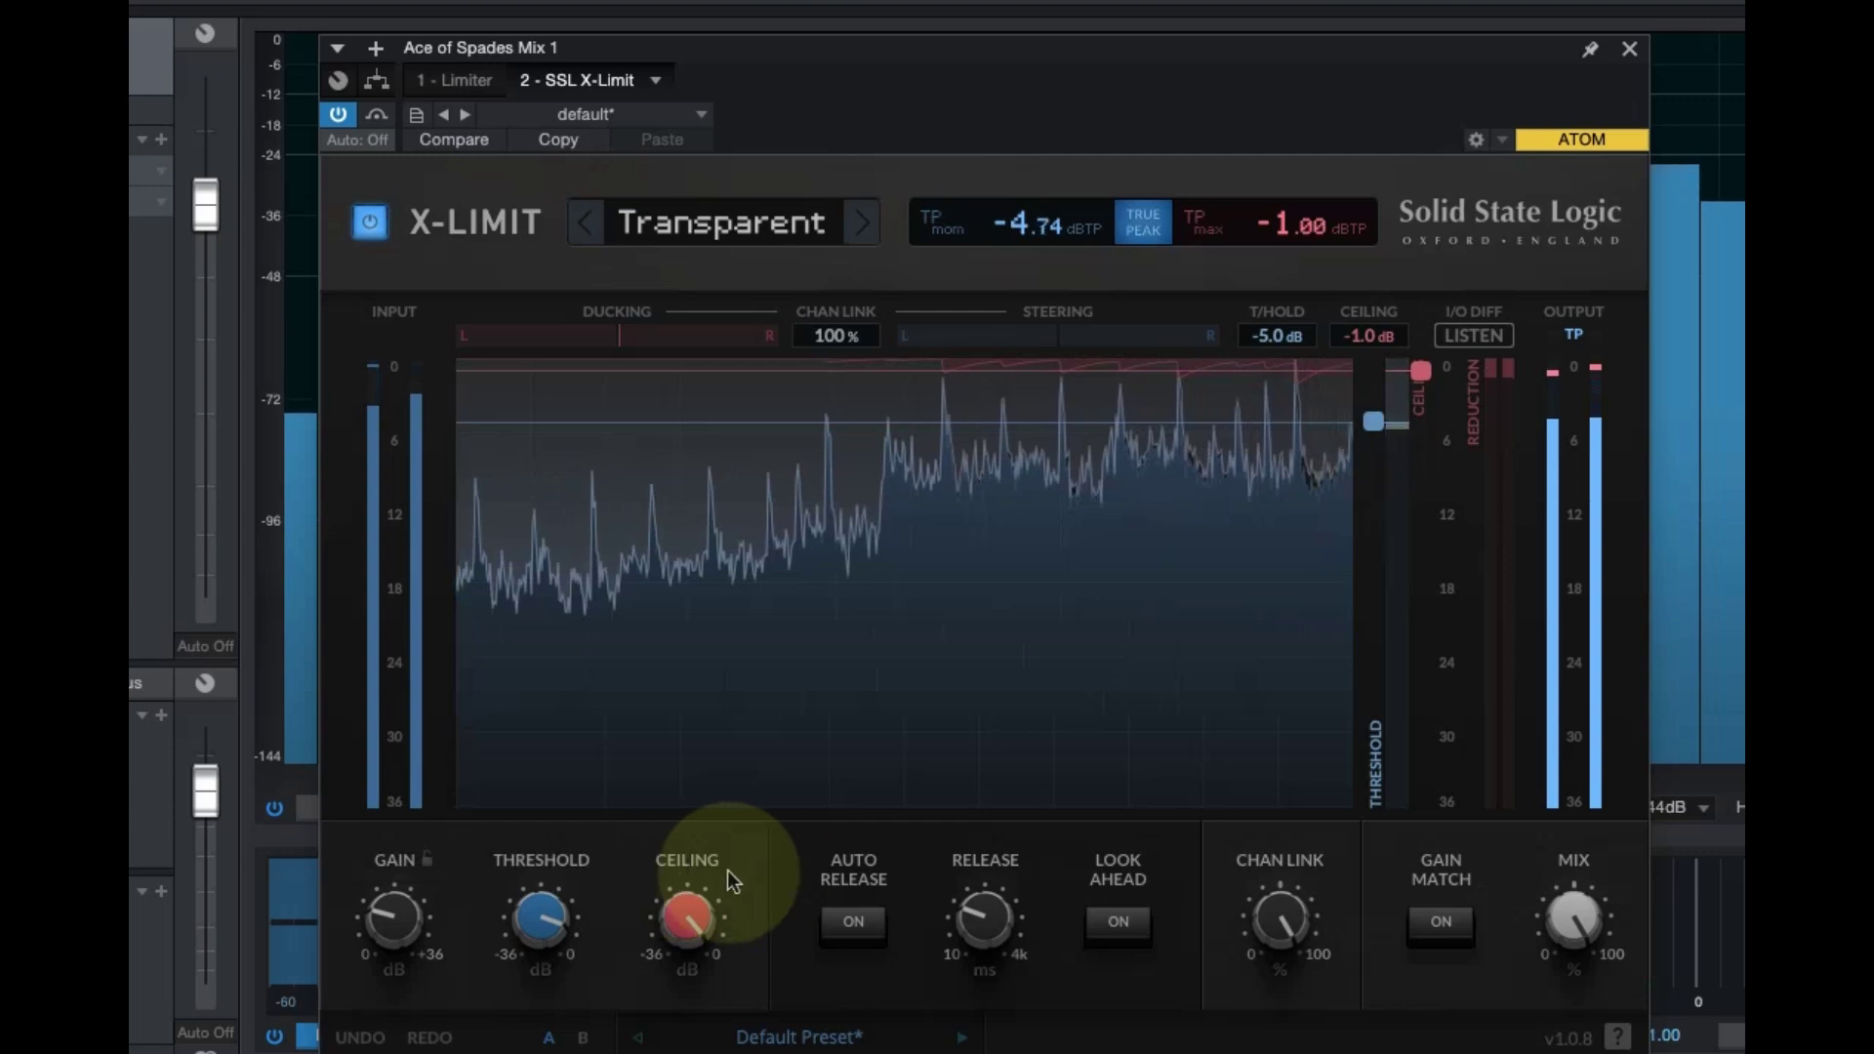
left_click(860, 230)
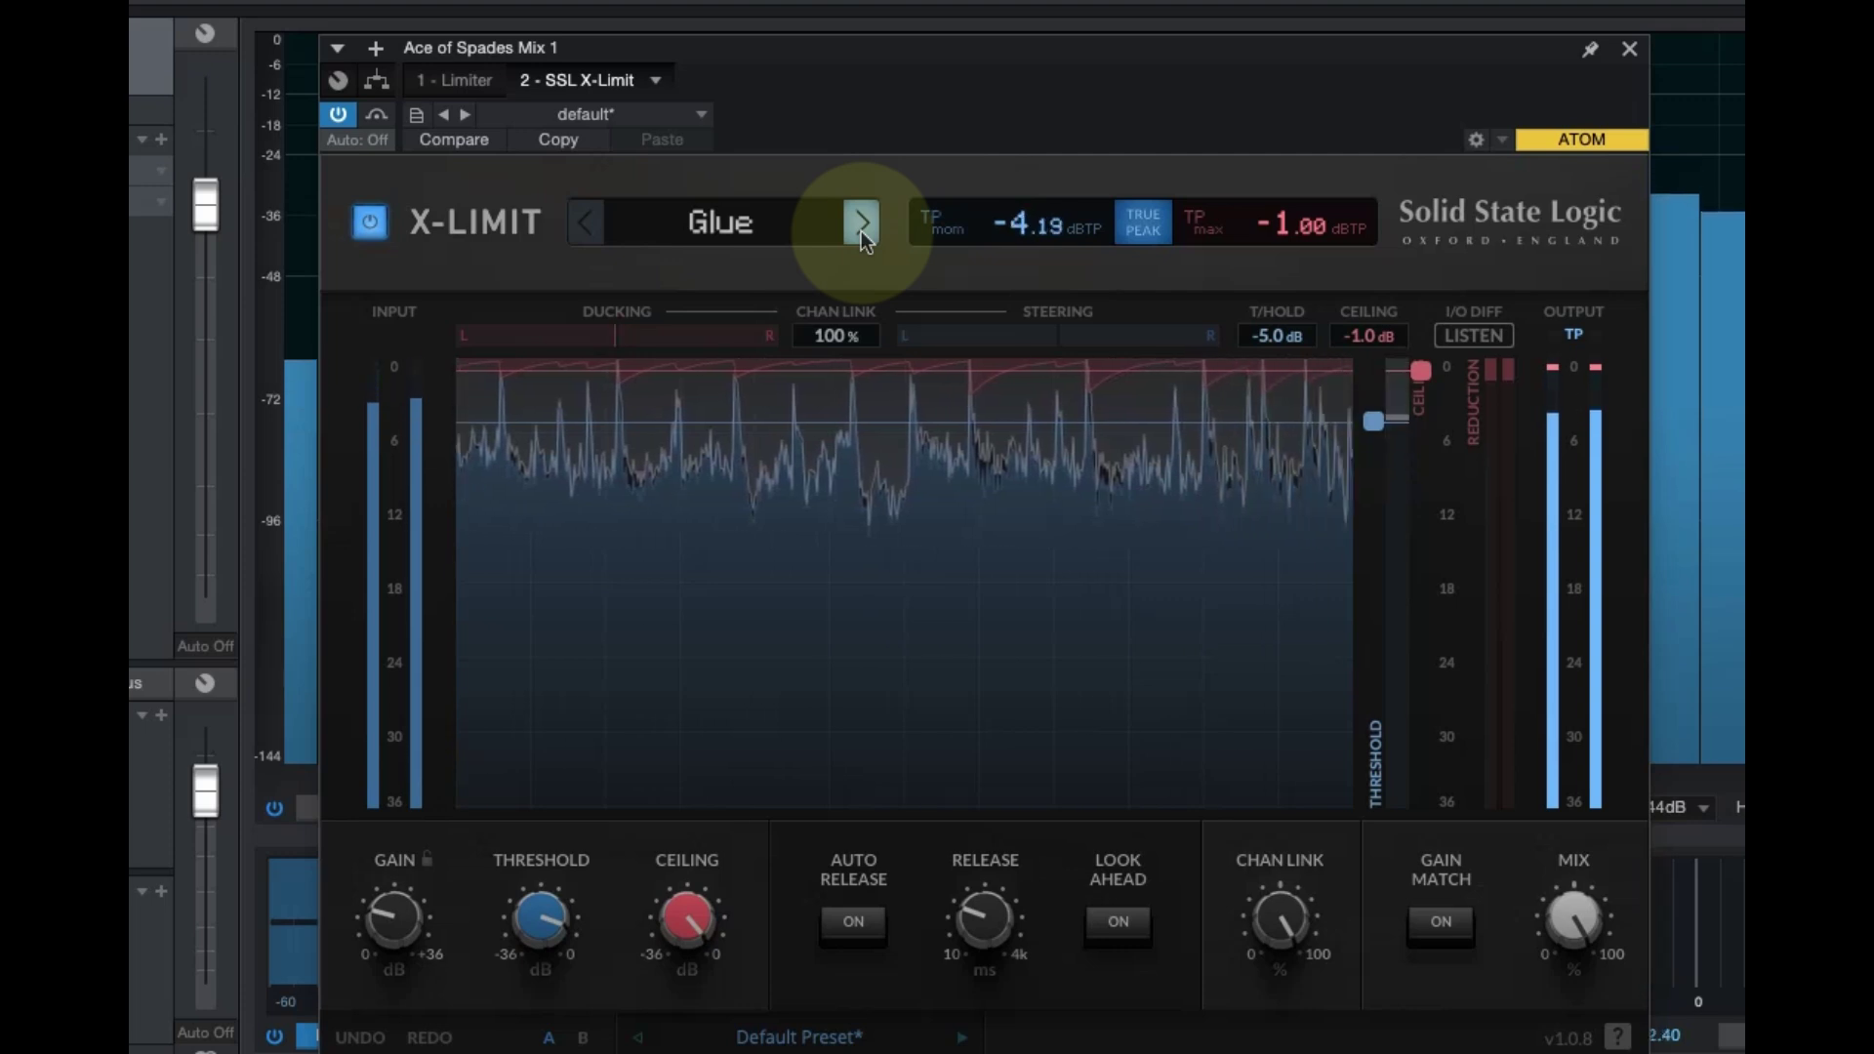
left_click(861, 230)
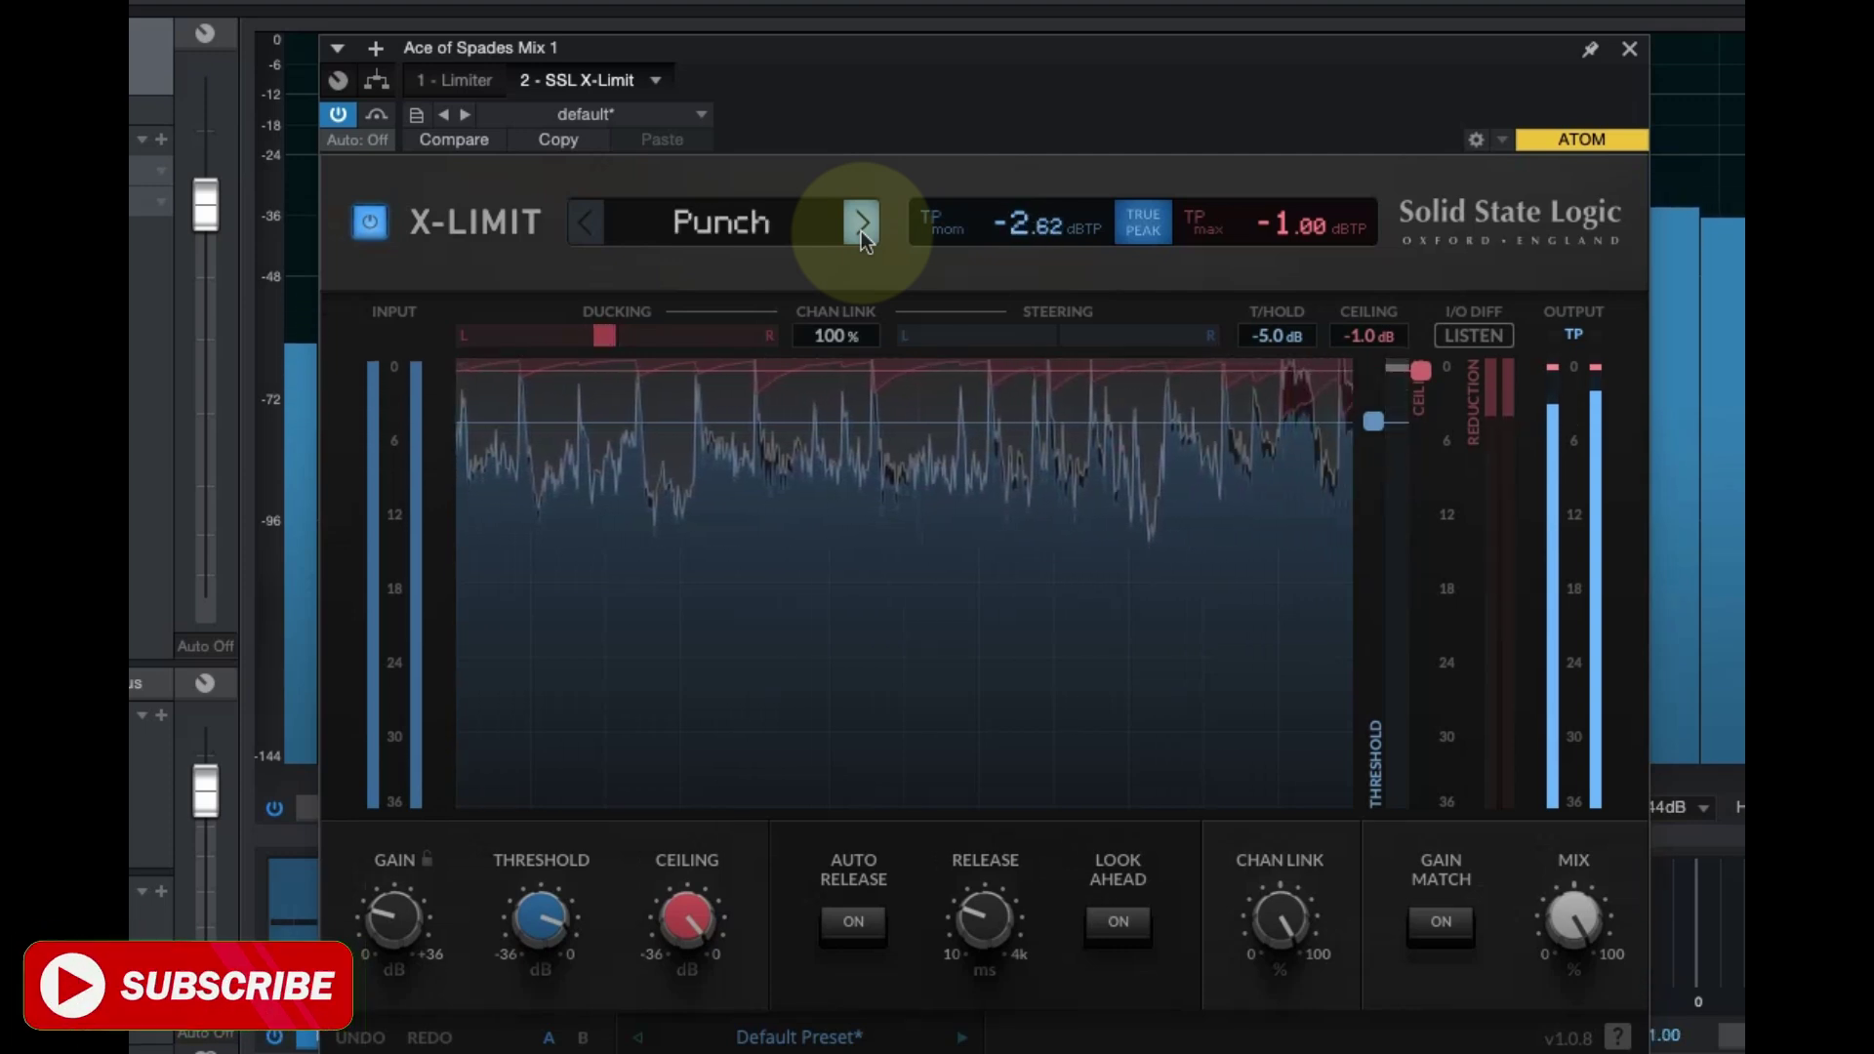
left_click(861, 231)
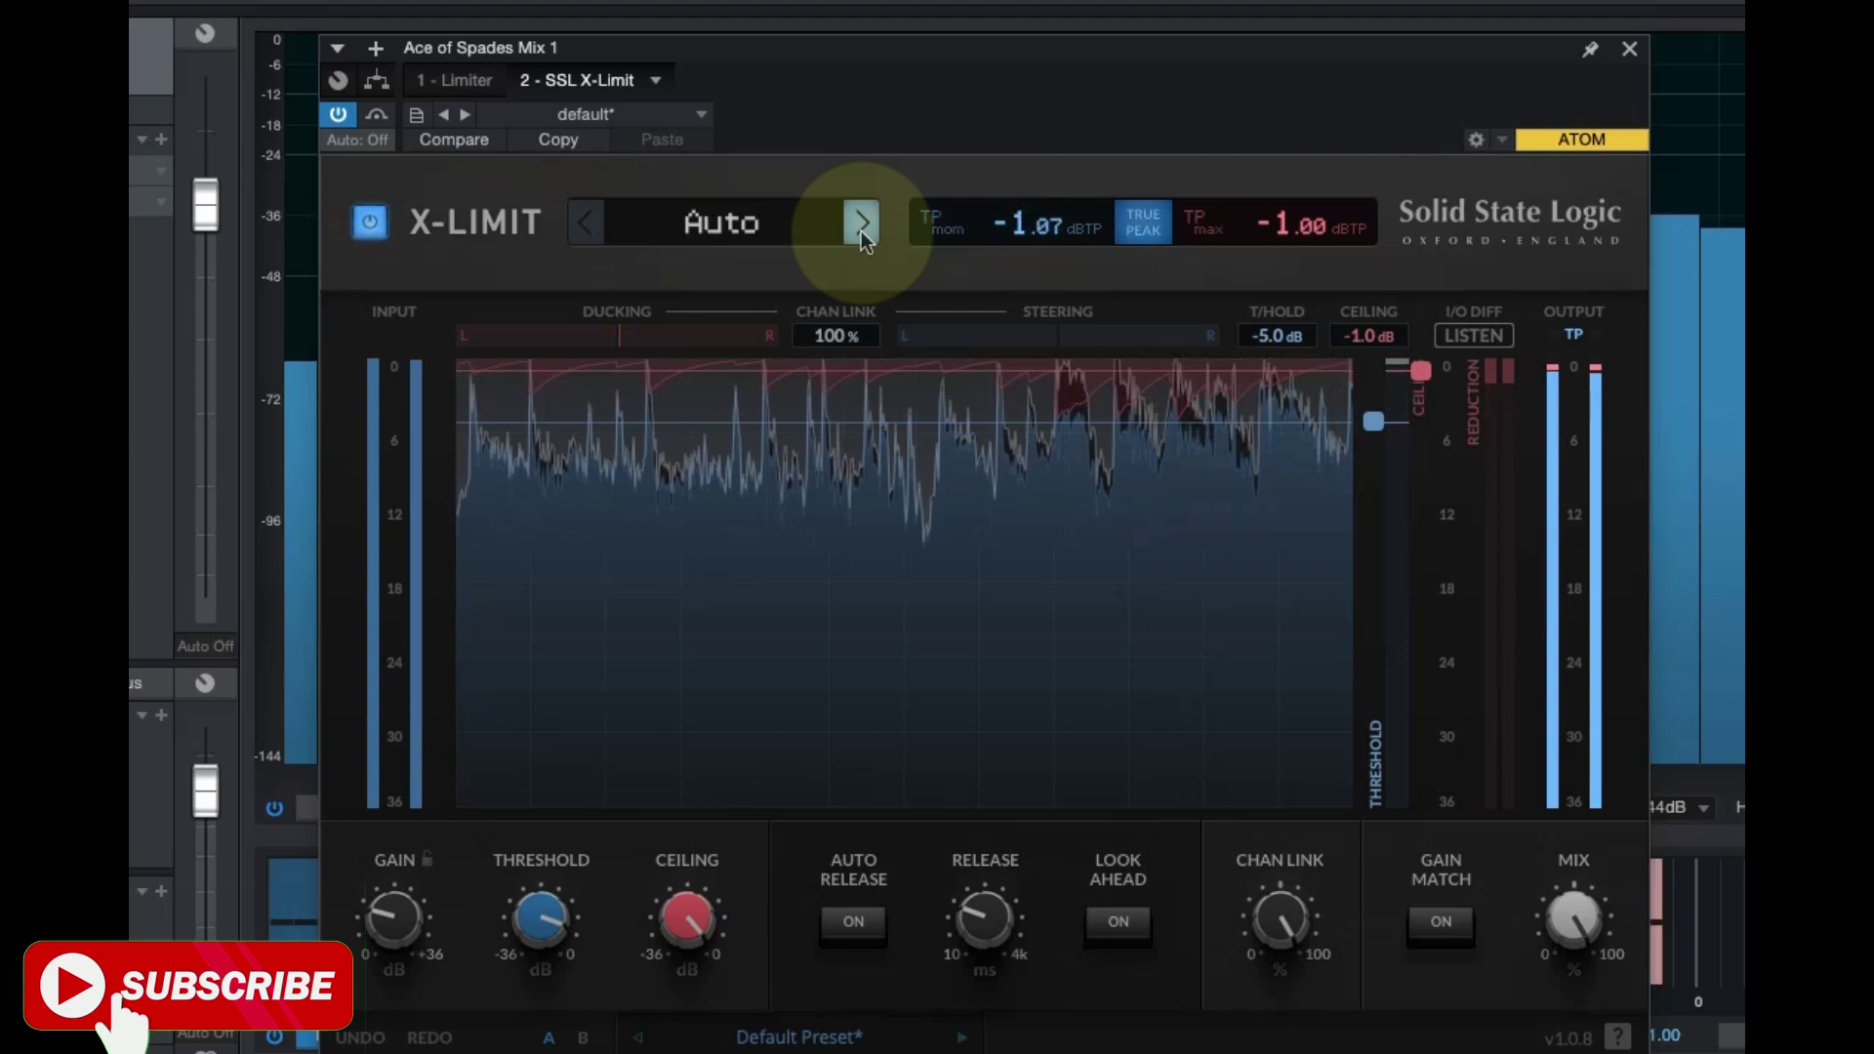
left_click(860, 231)
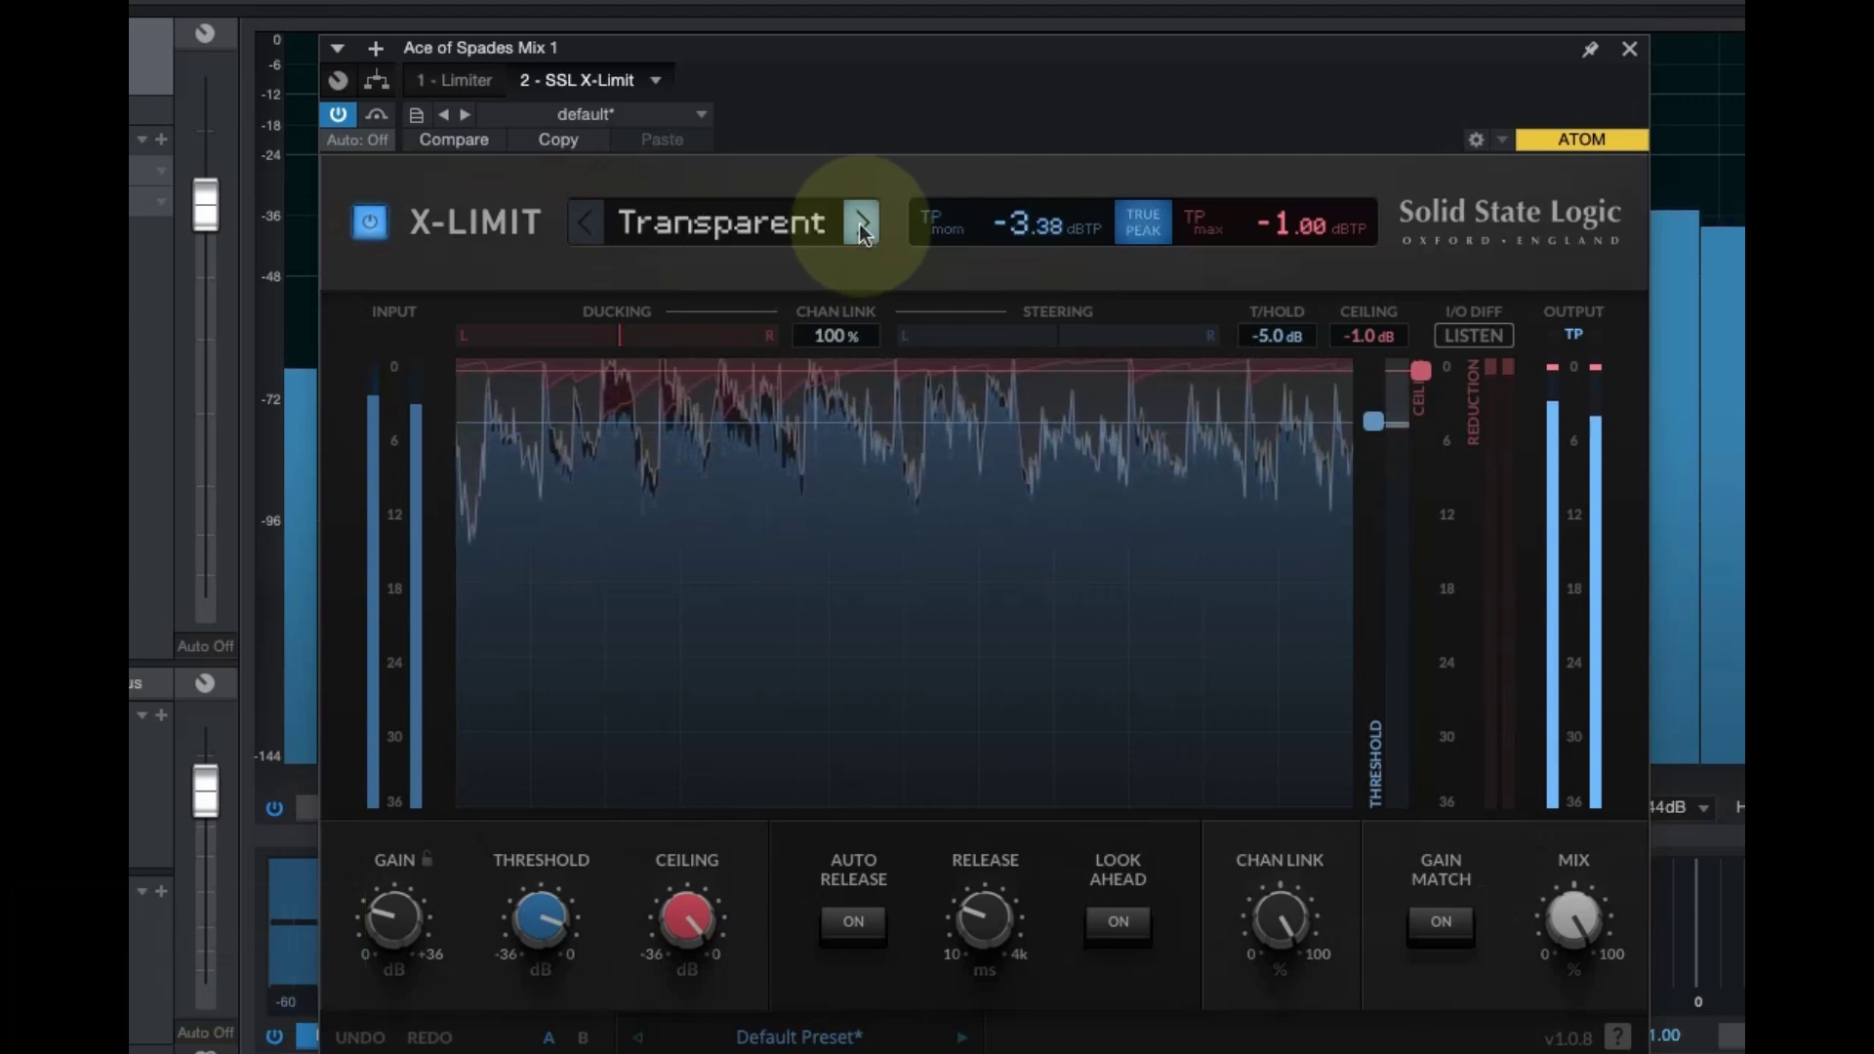
left_click(860, 224)
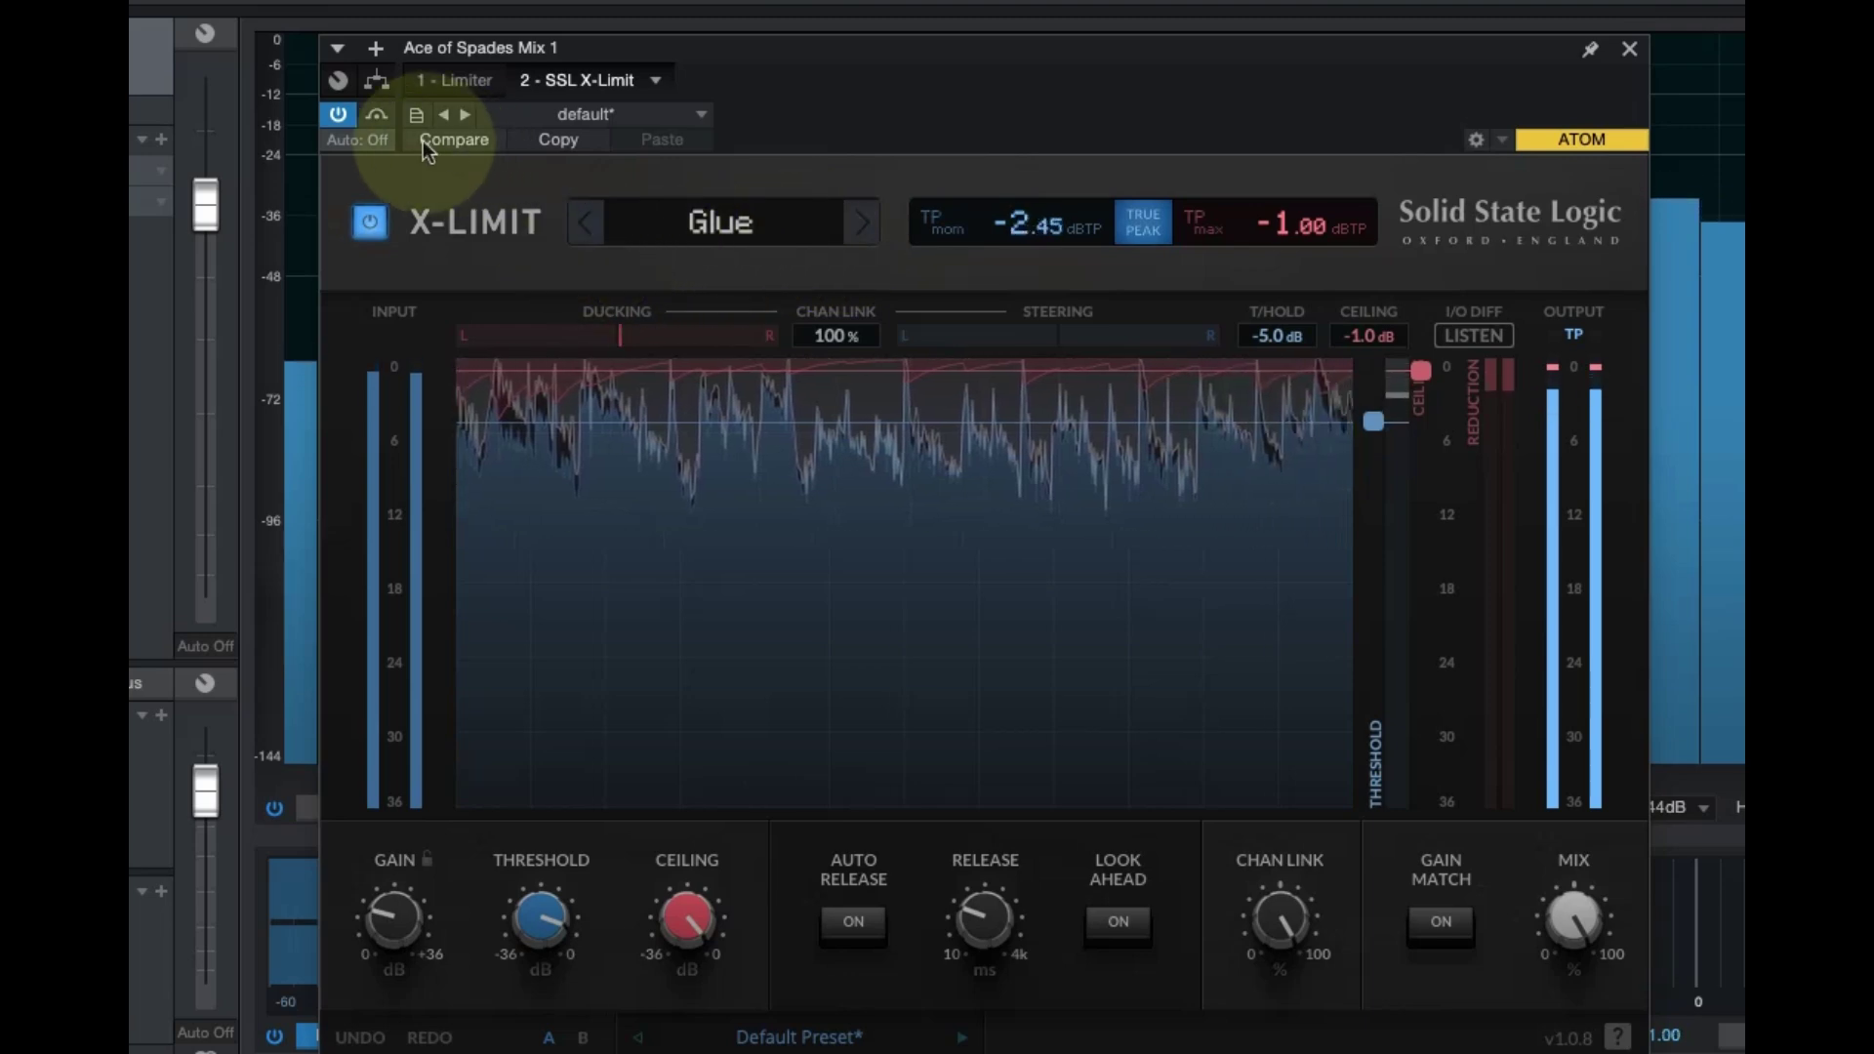
Compare the mix with the X-Limit bypassed and enabled, restarting playback from the beginning.
left_click(336, 114)
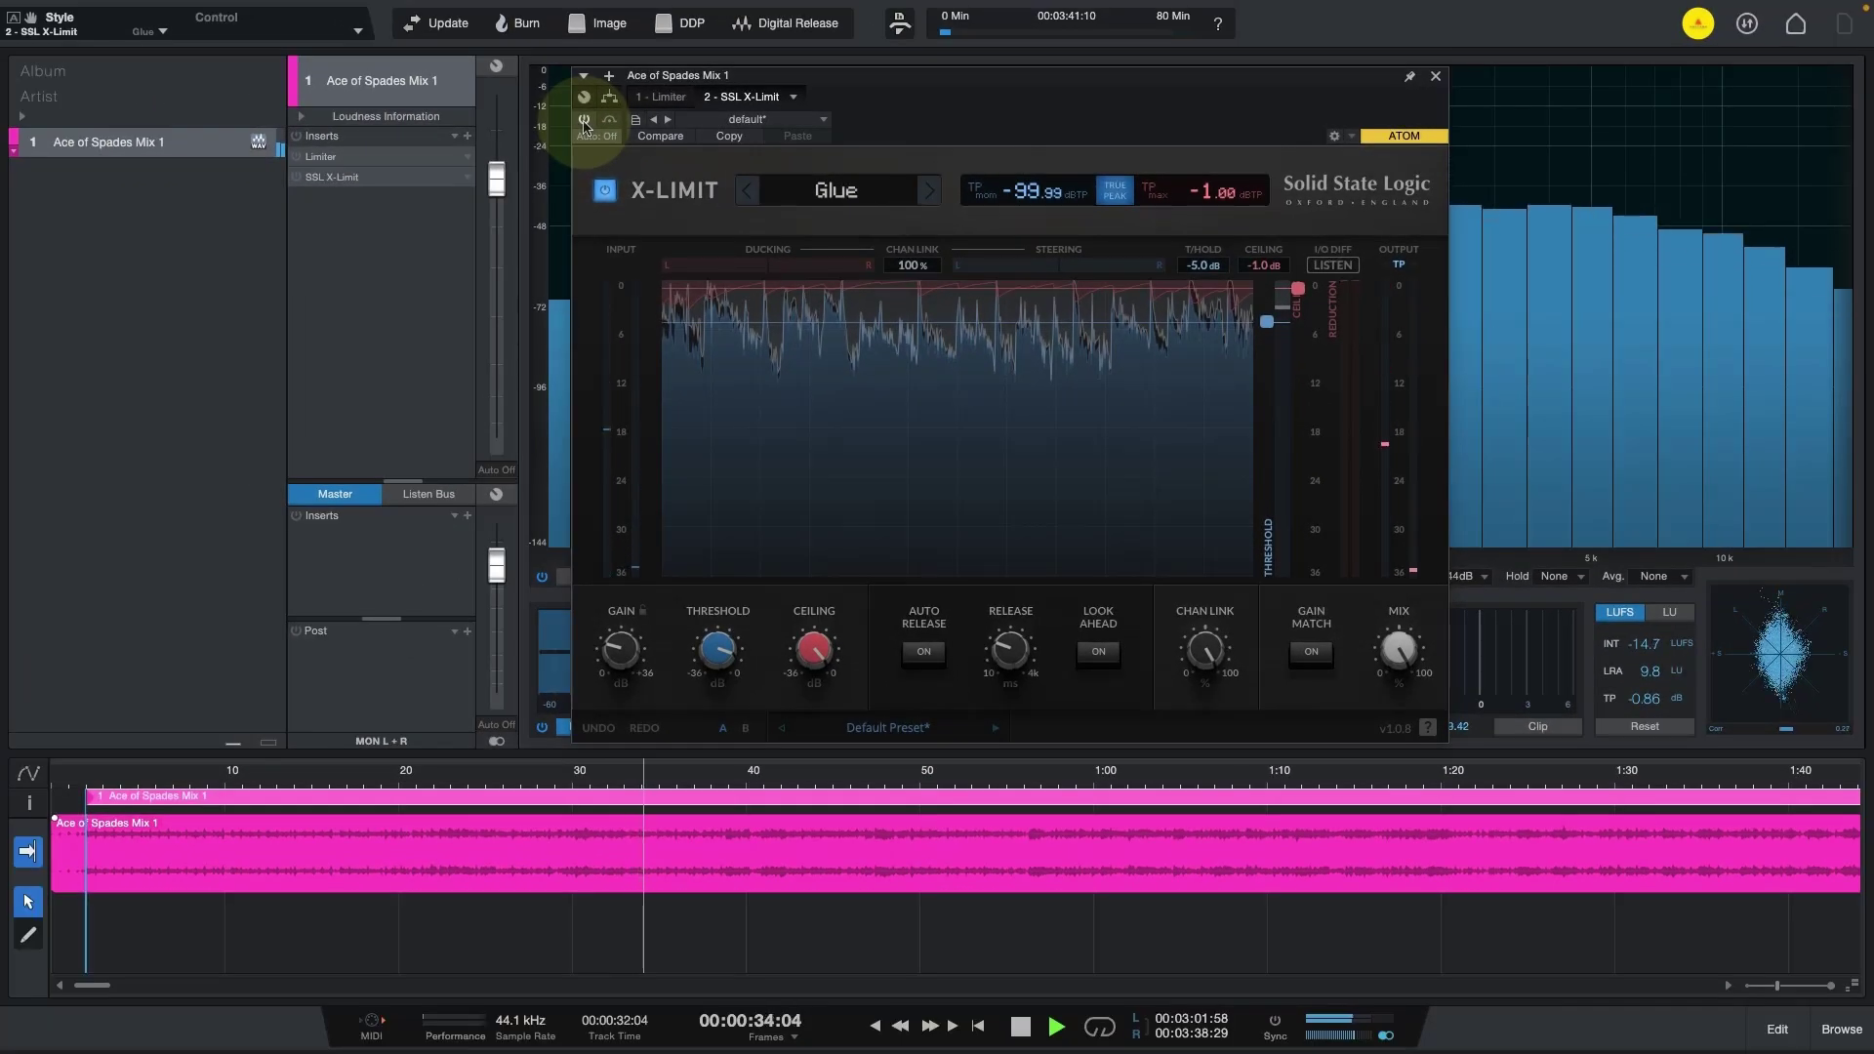
left_click(584, 121)
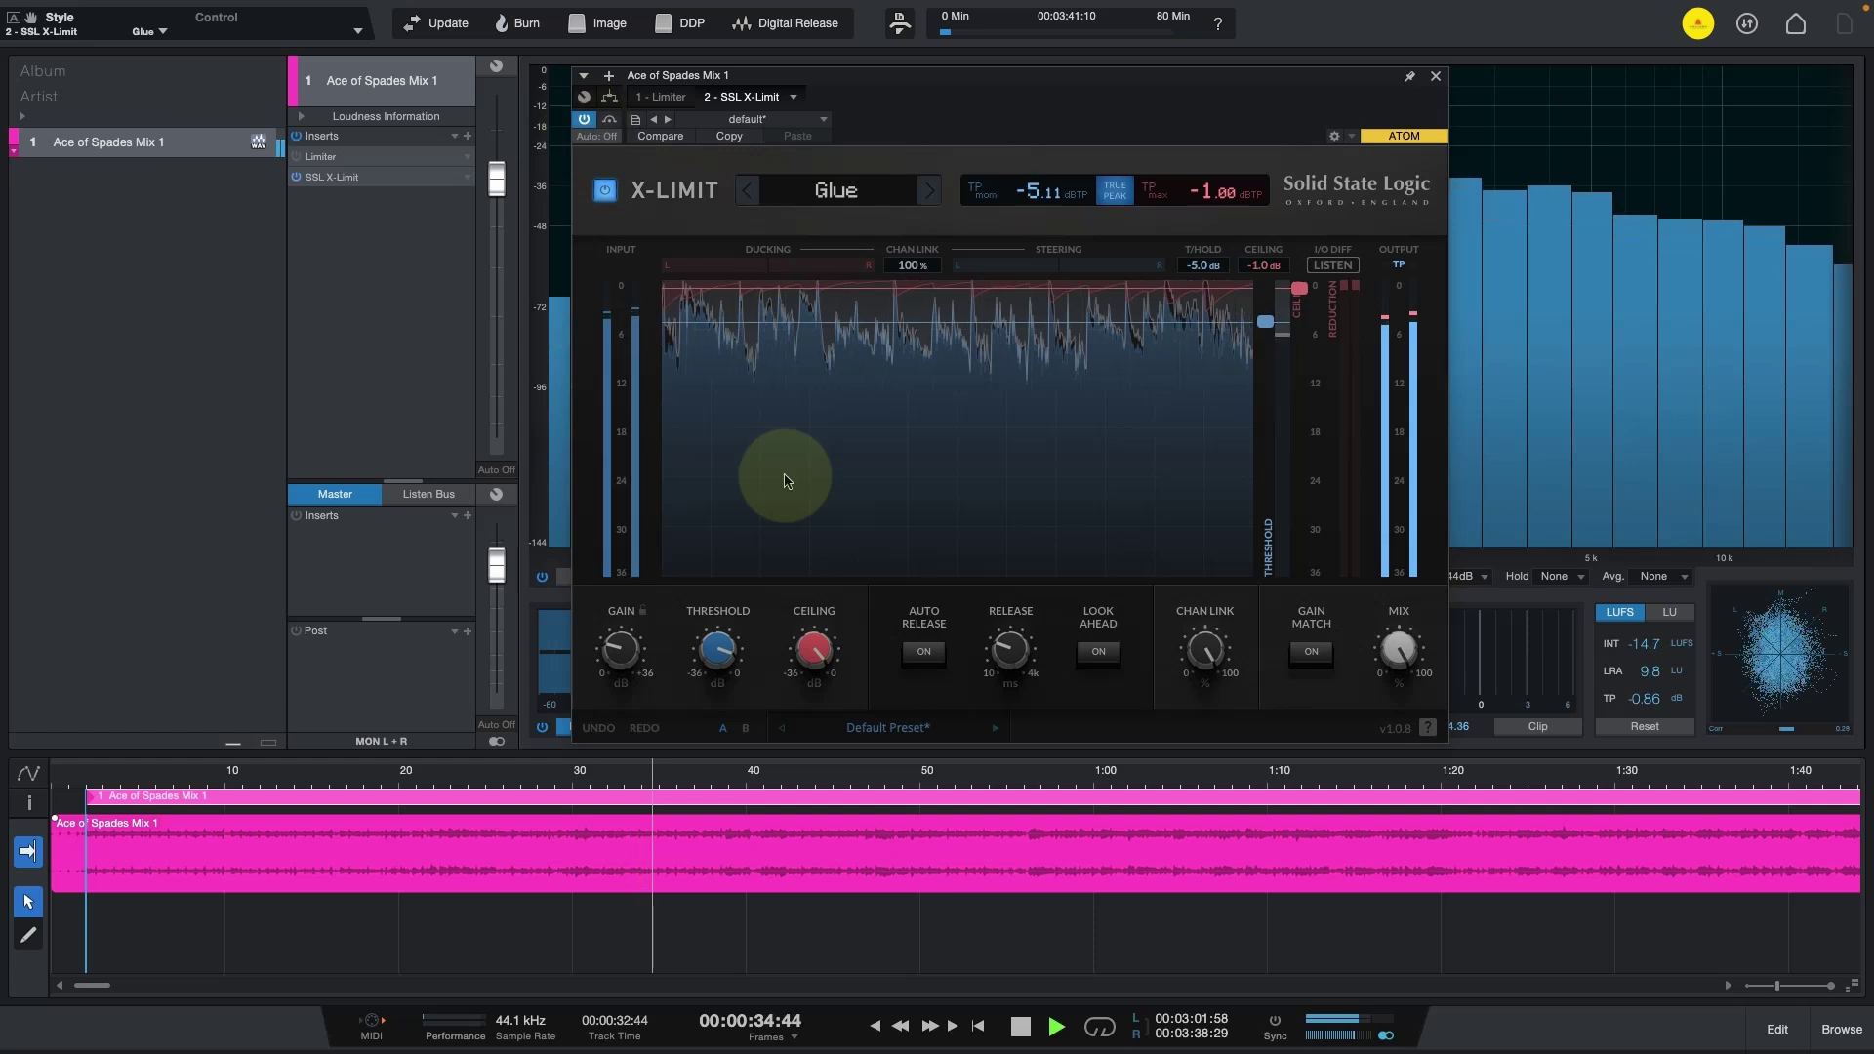
left_click(979, 1030)
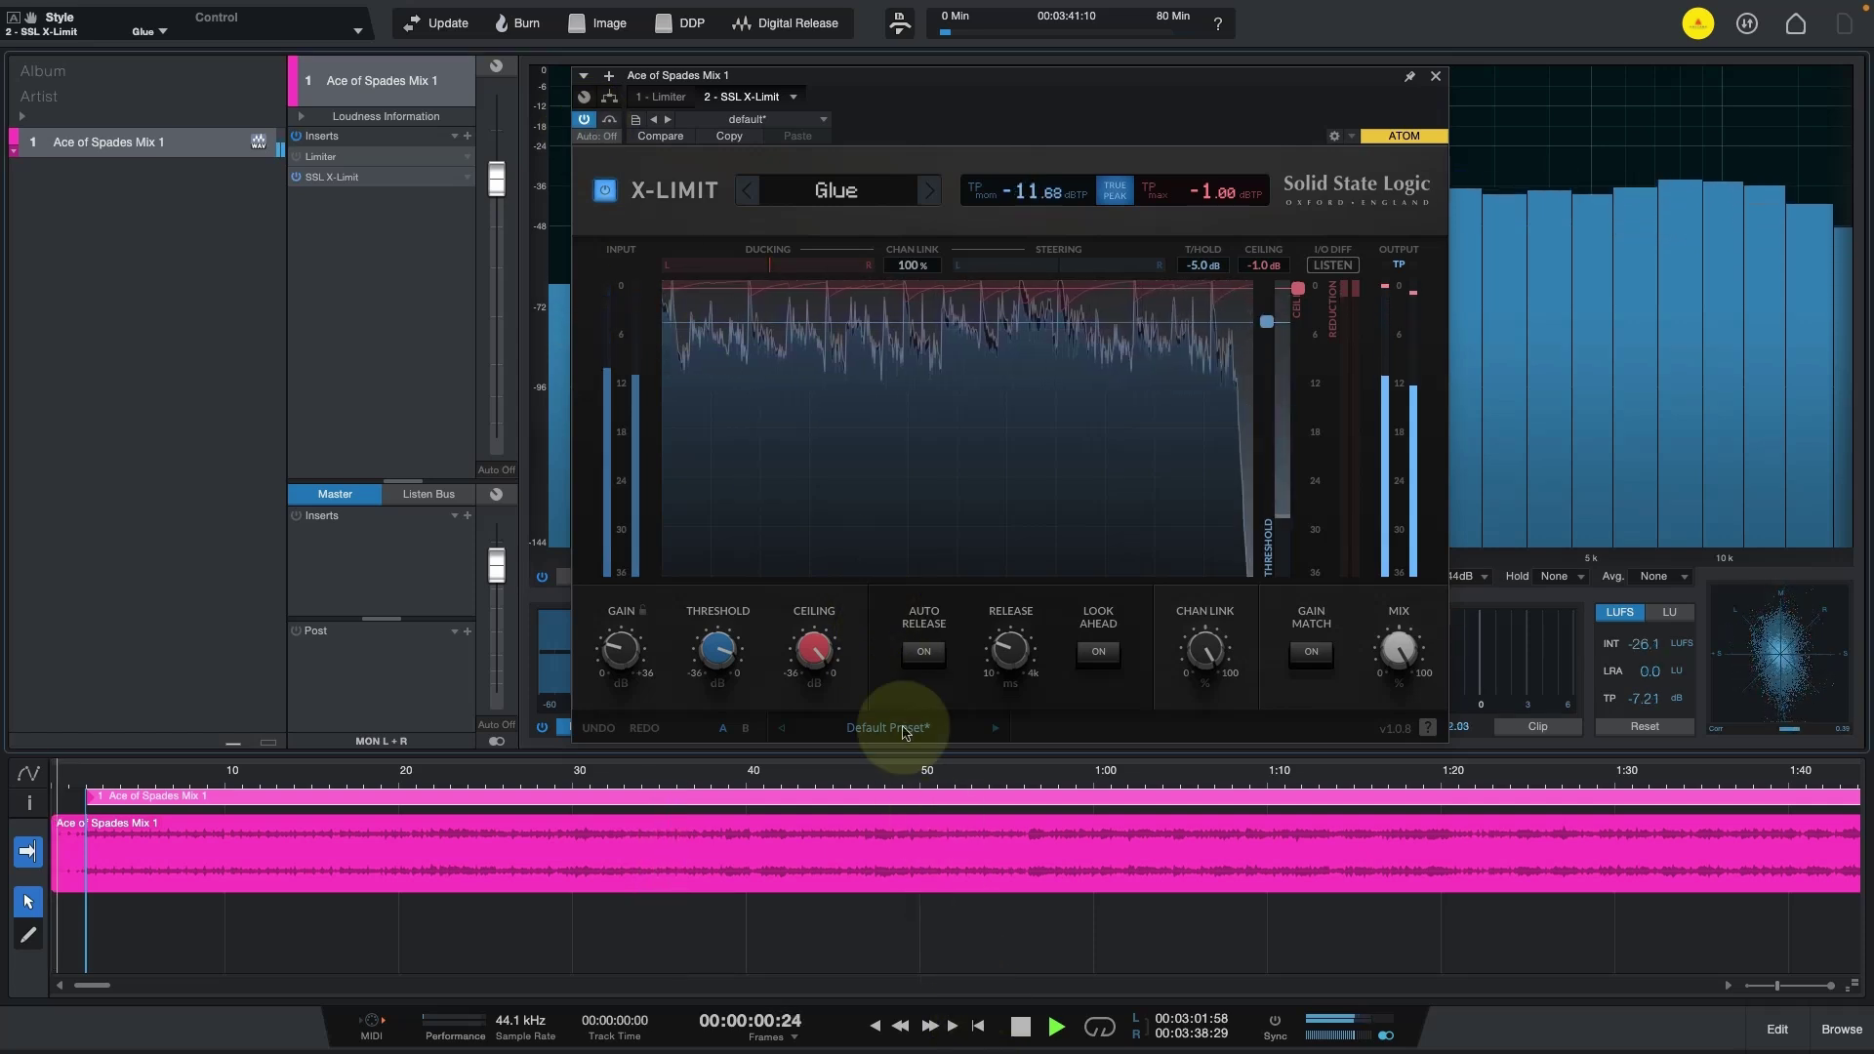
left_click(585, 121)
left_click(585, 120)
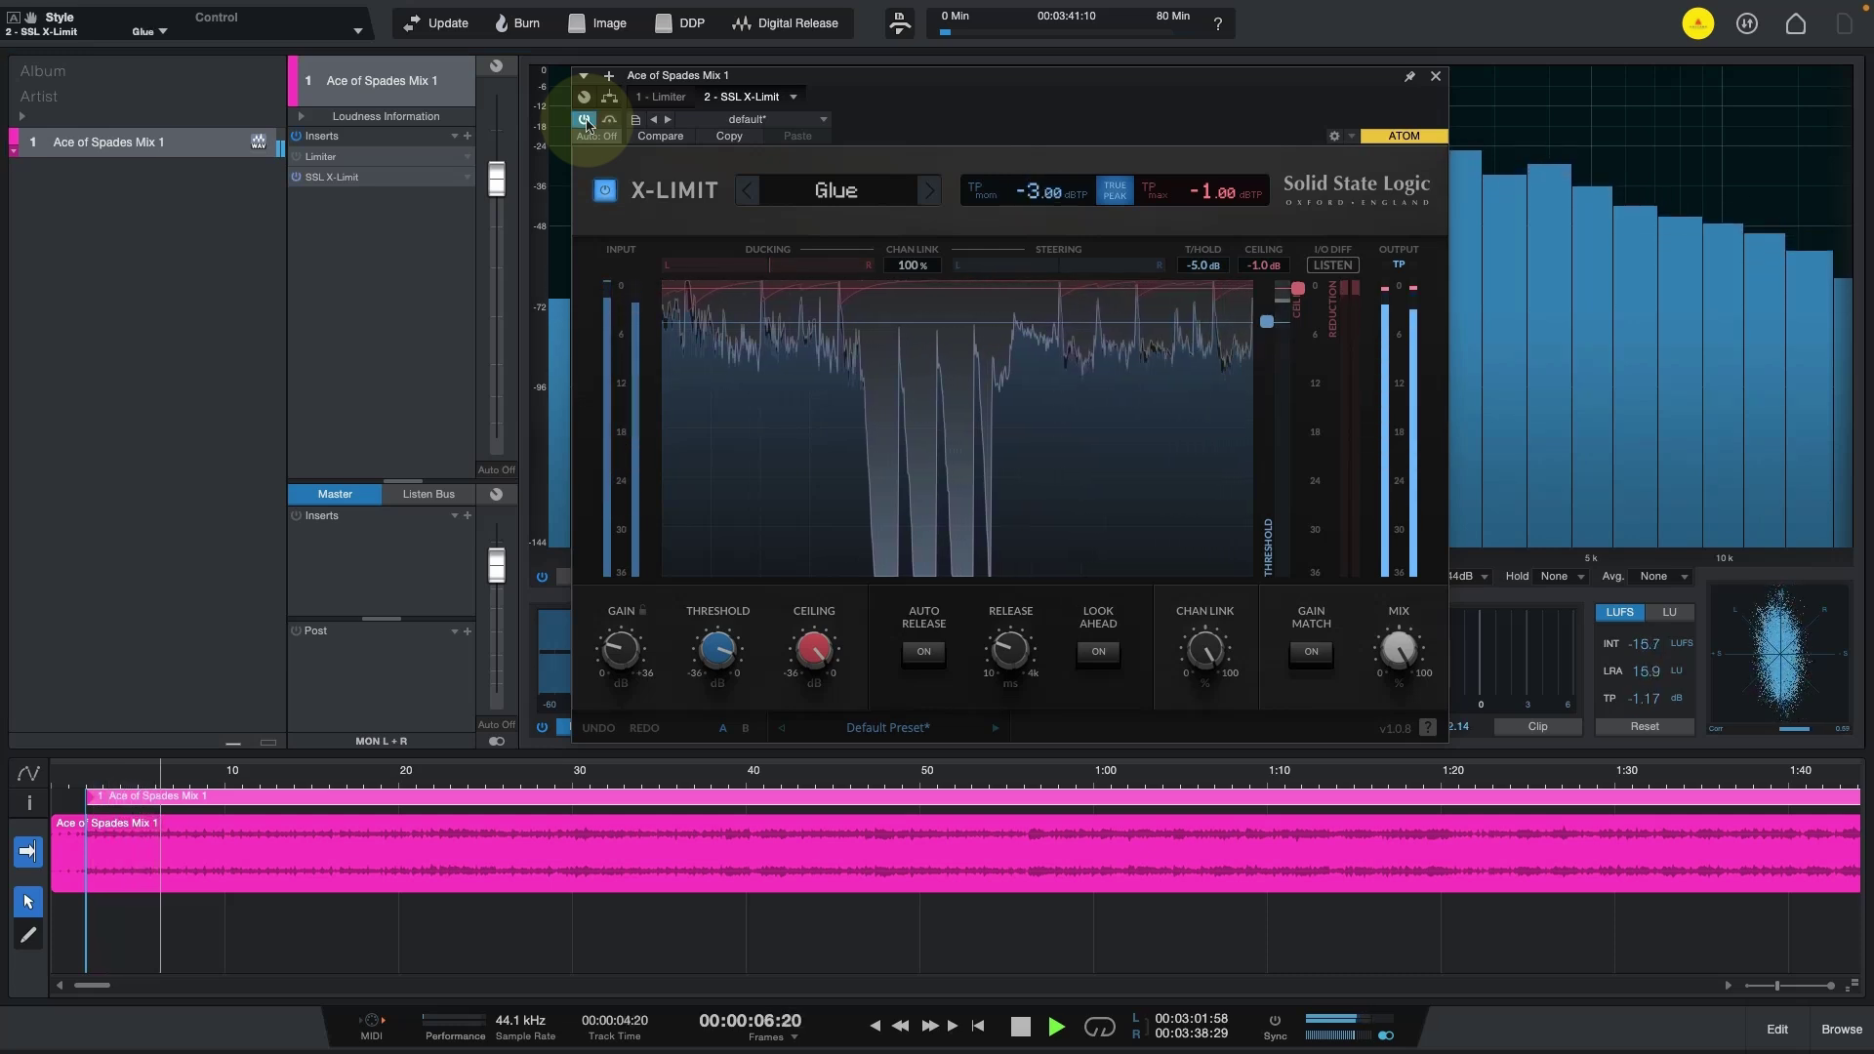
Set the X-Limit's threshold to about -3.2 dB while trying the Punch and Auto styles, ending on Transparent.
left_click(924, 188)
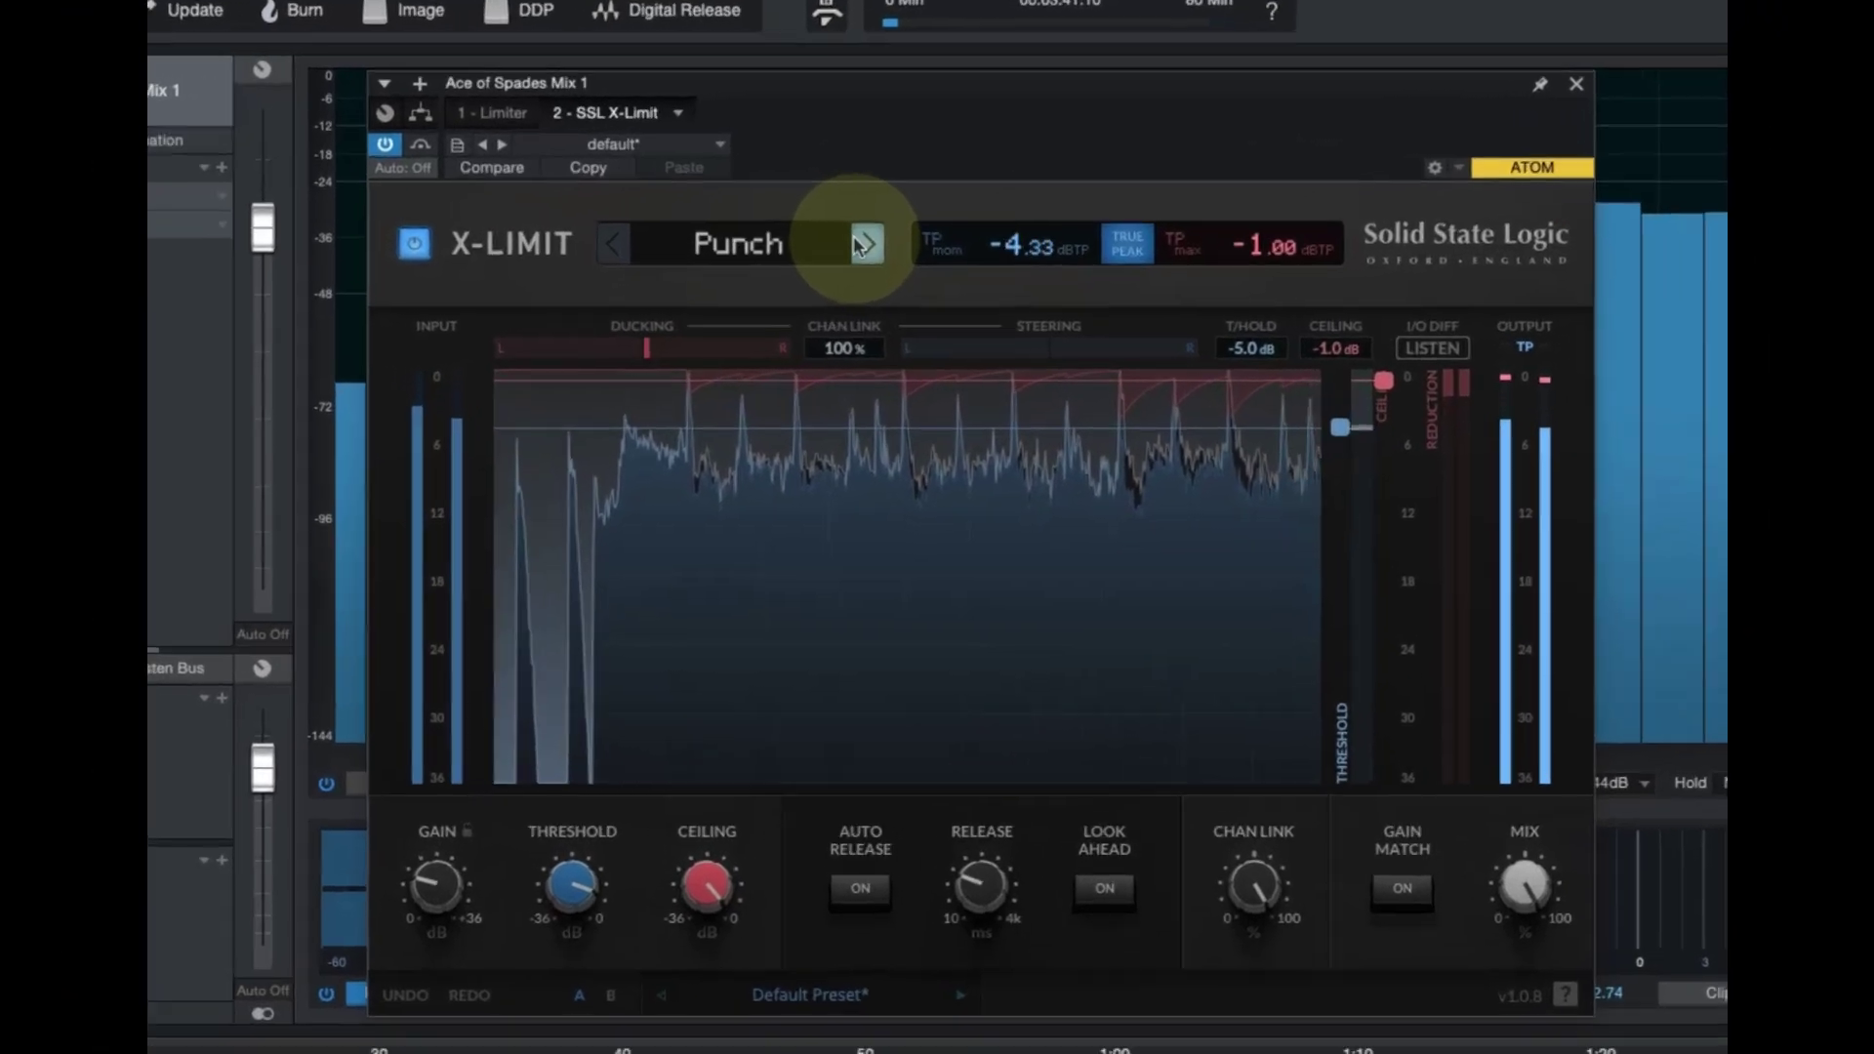
left_click(900, 212)
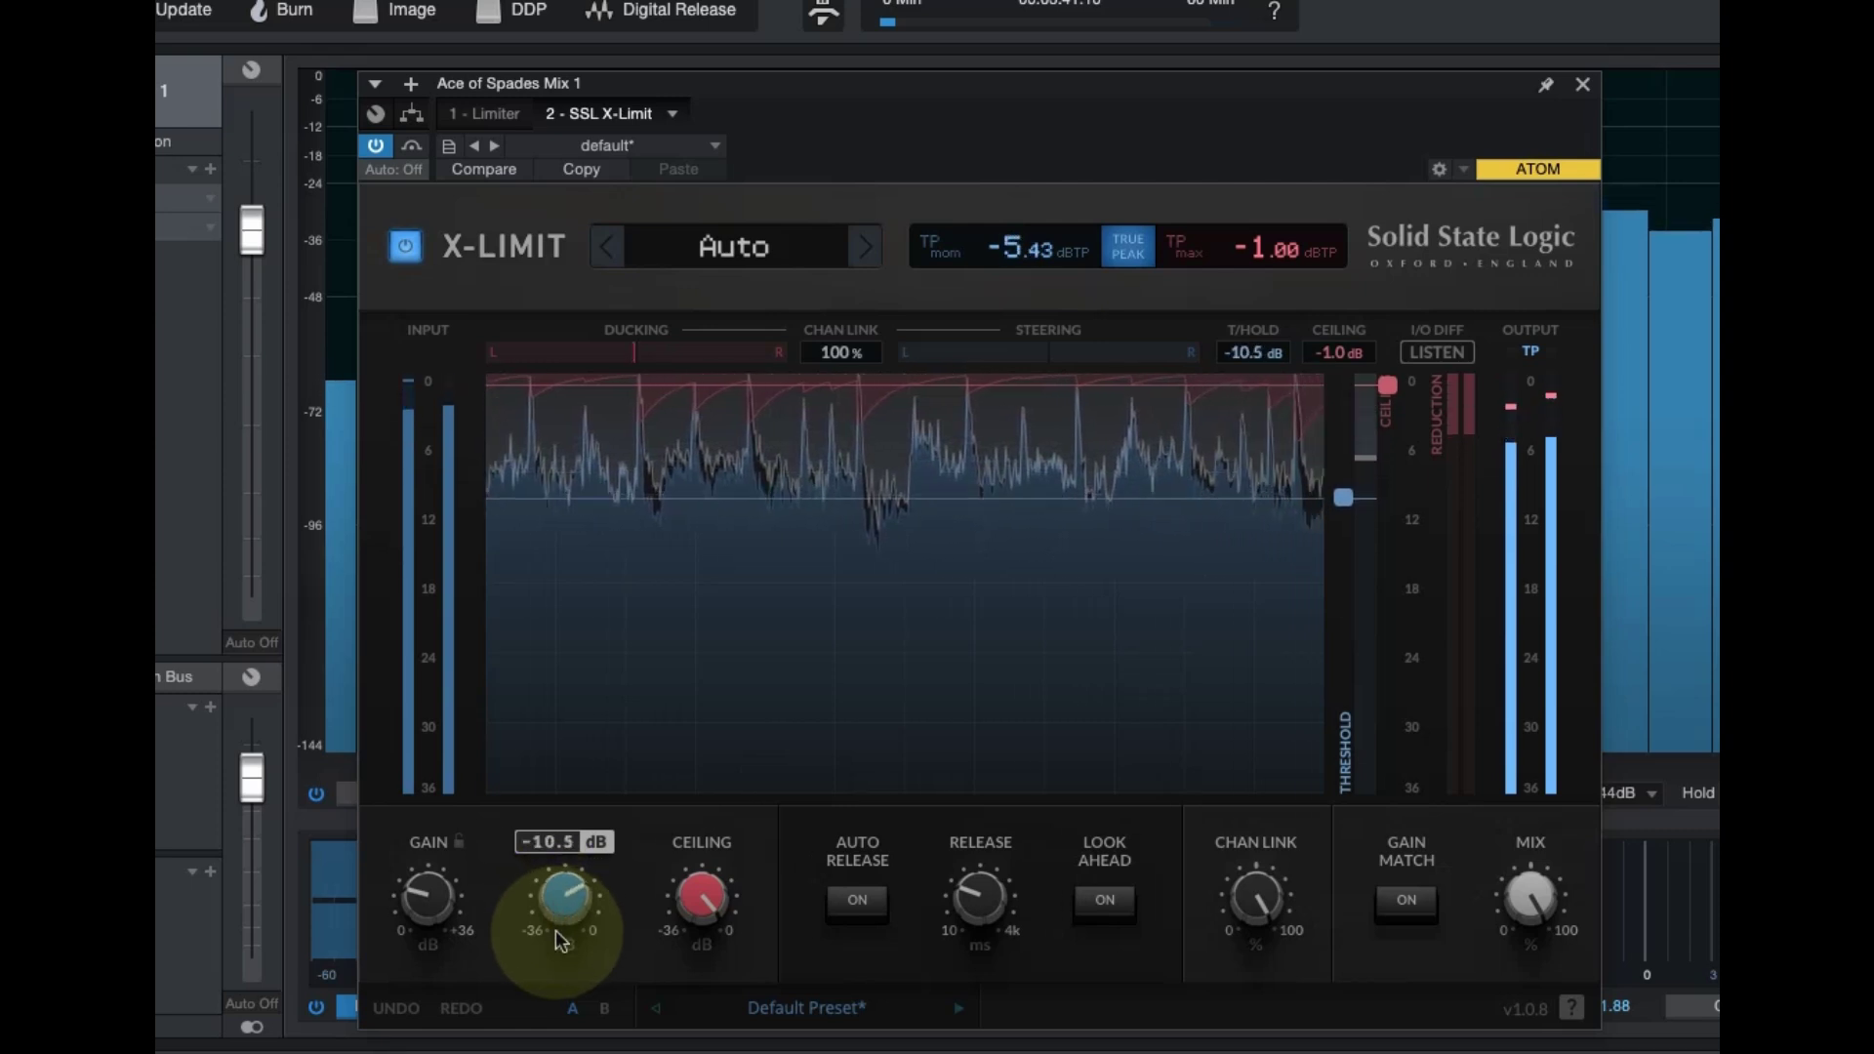
left_click_drag(567, 1010, 560, 930)
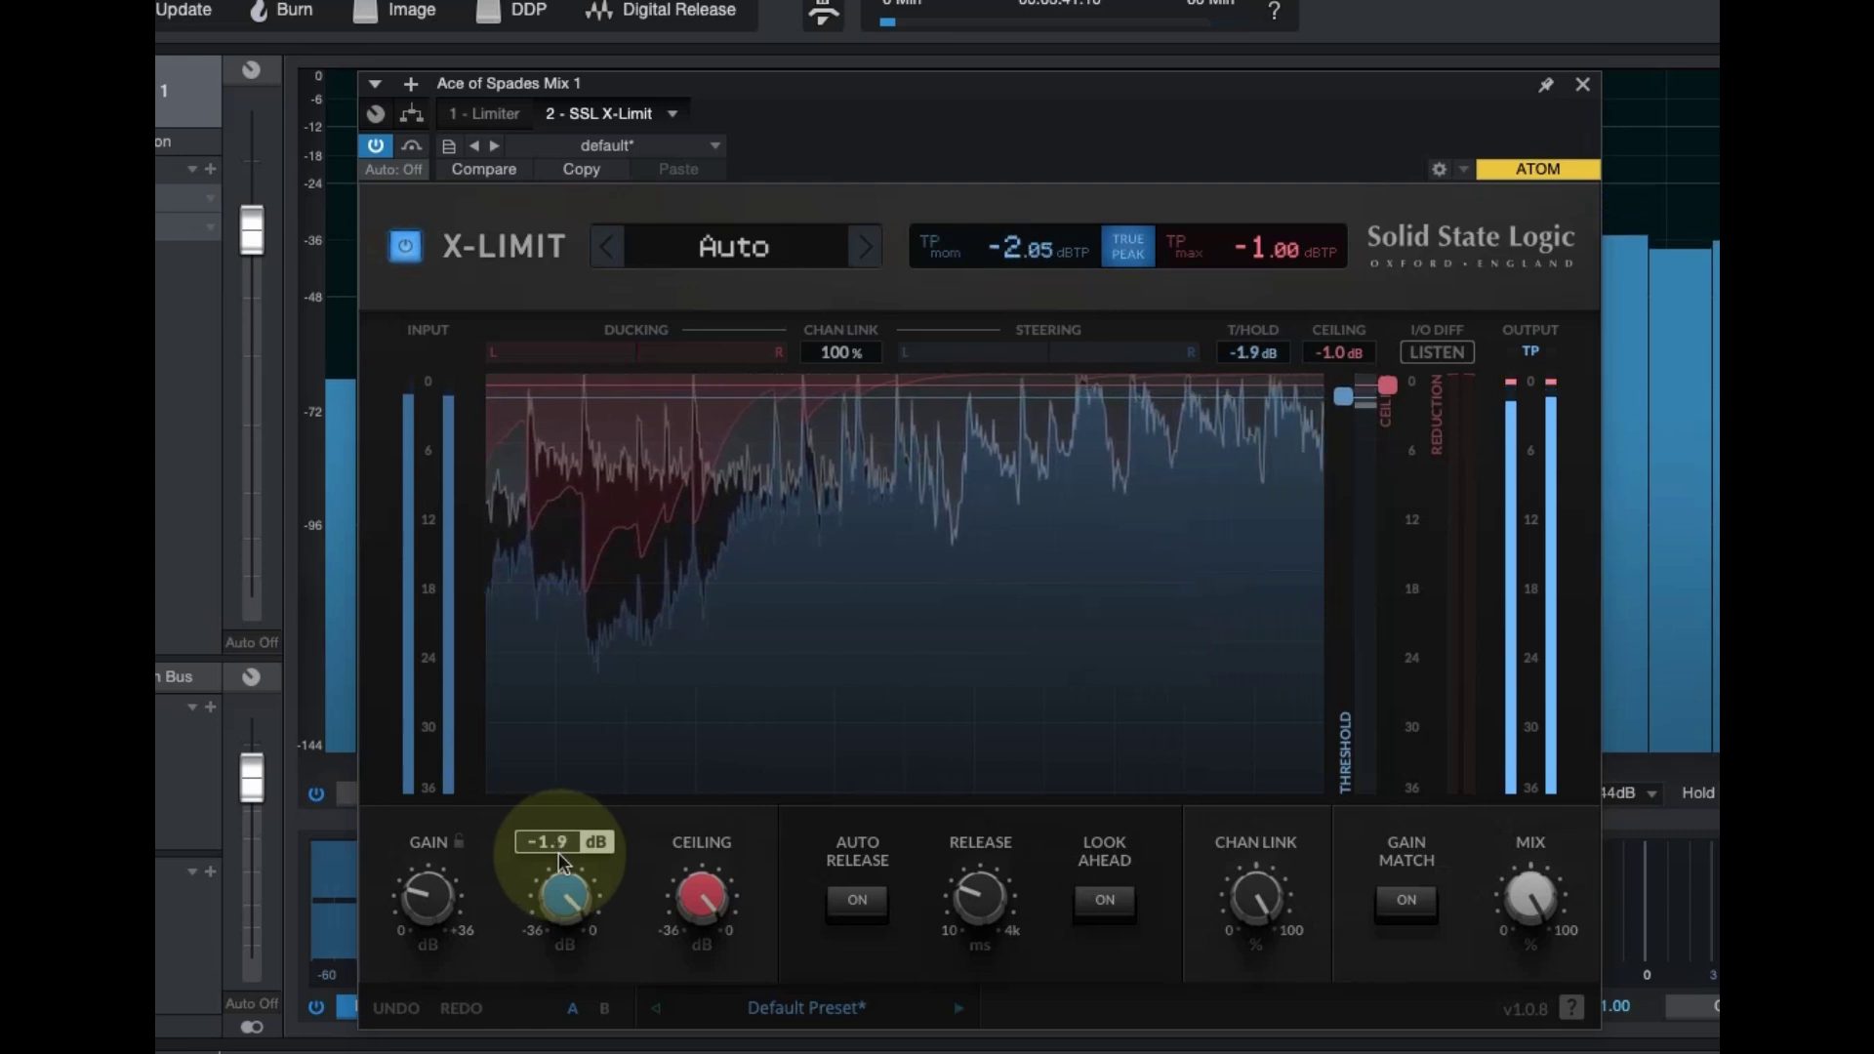
left_click_drag(562, 865, 559, 871)
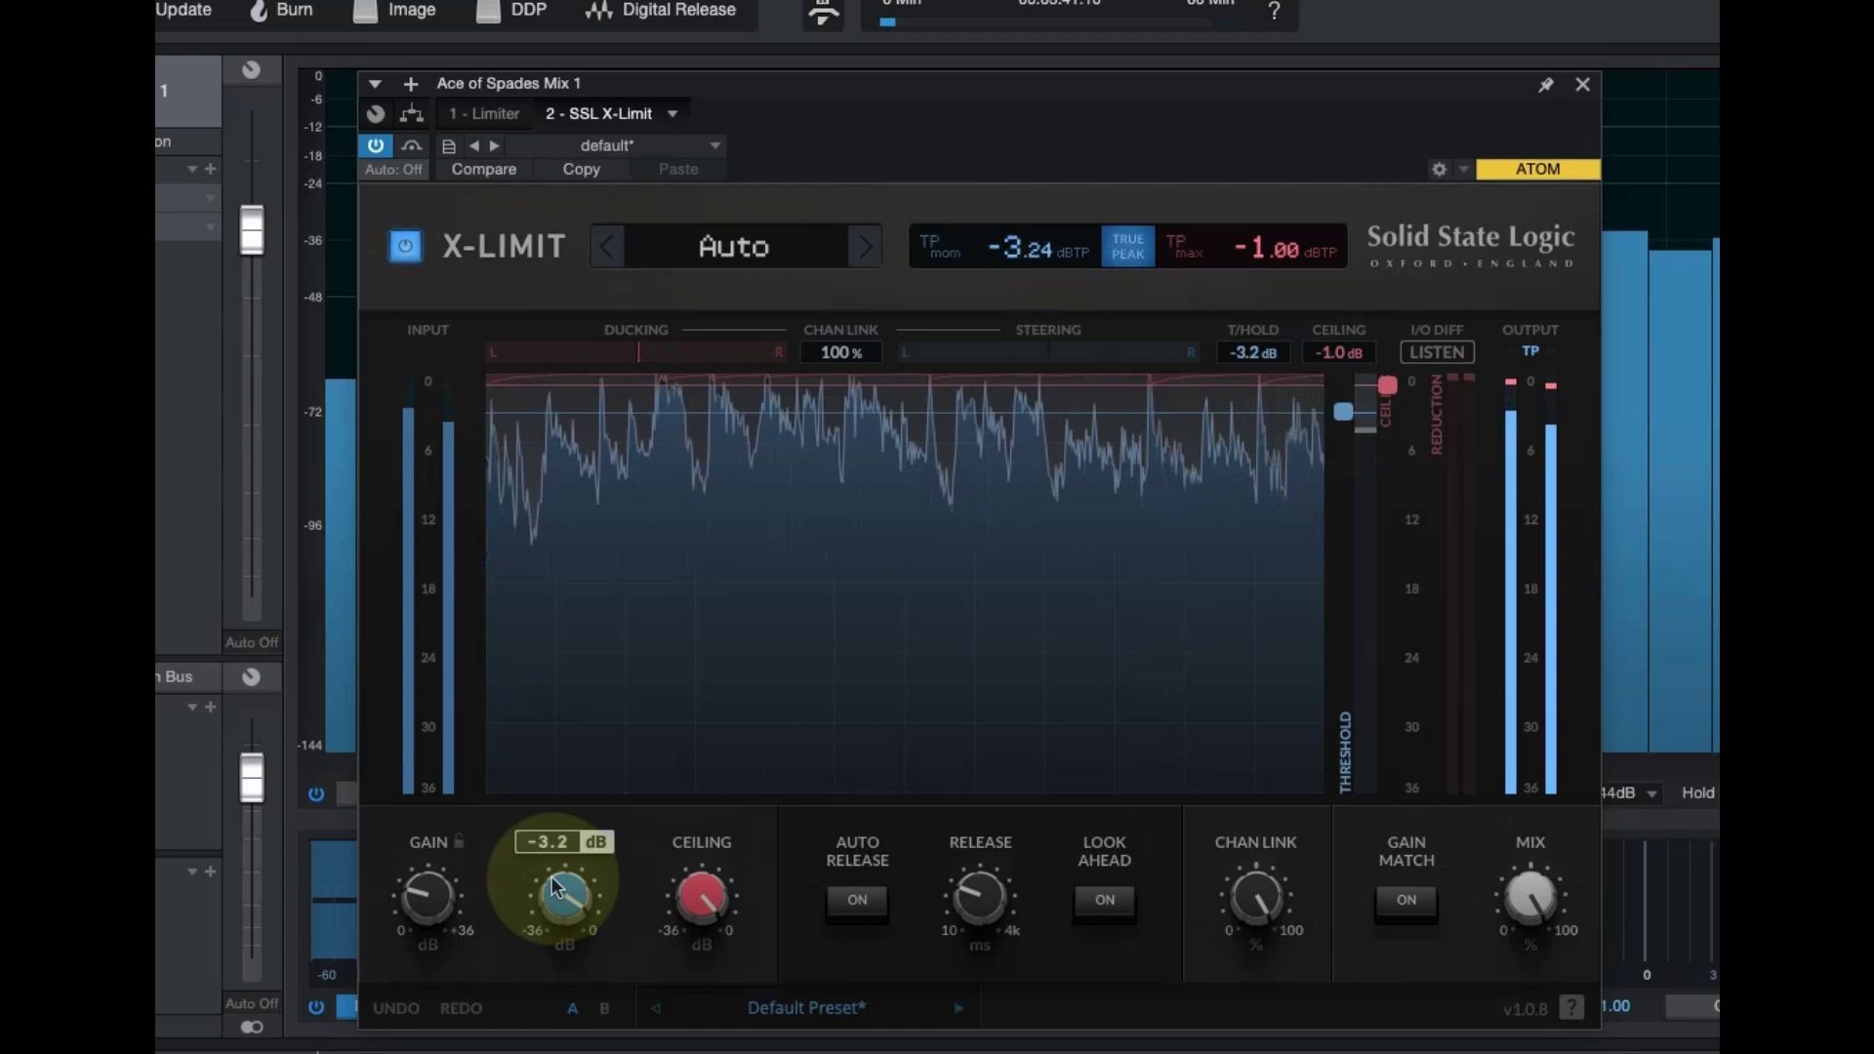
left_click(864, 246)
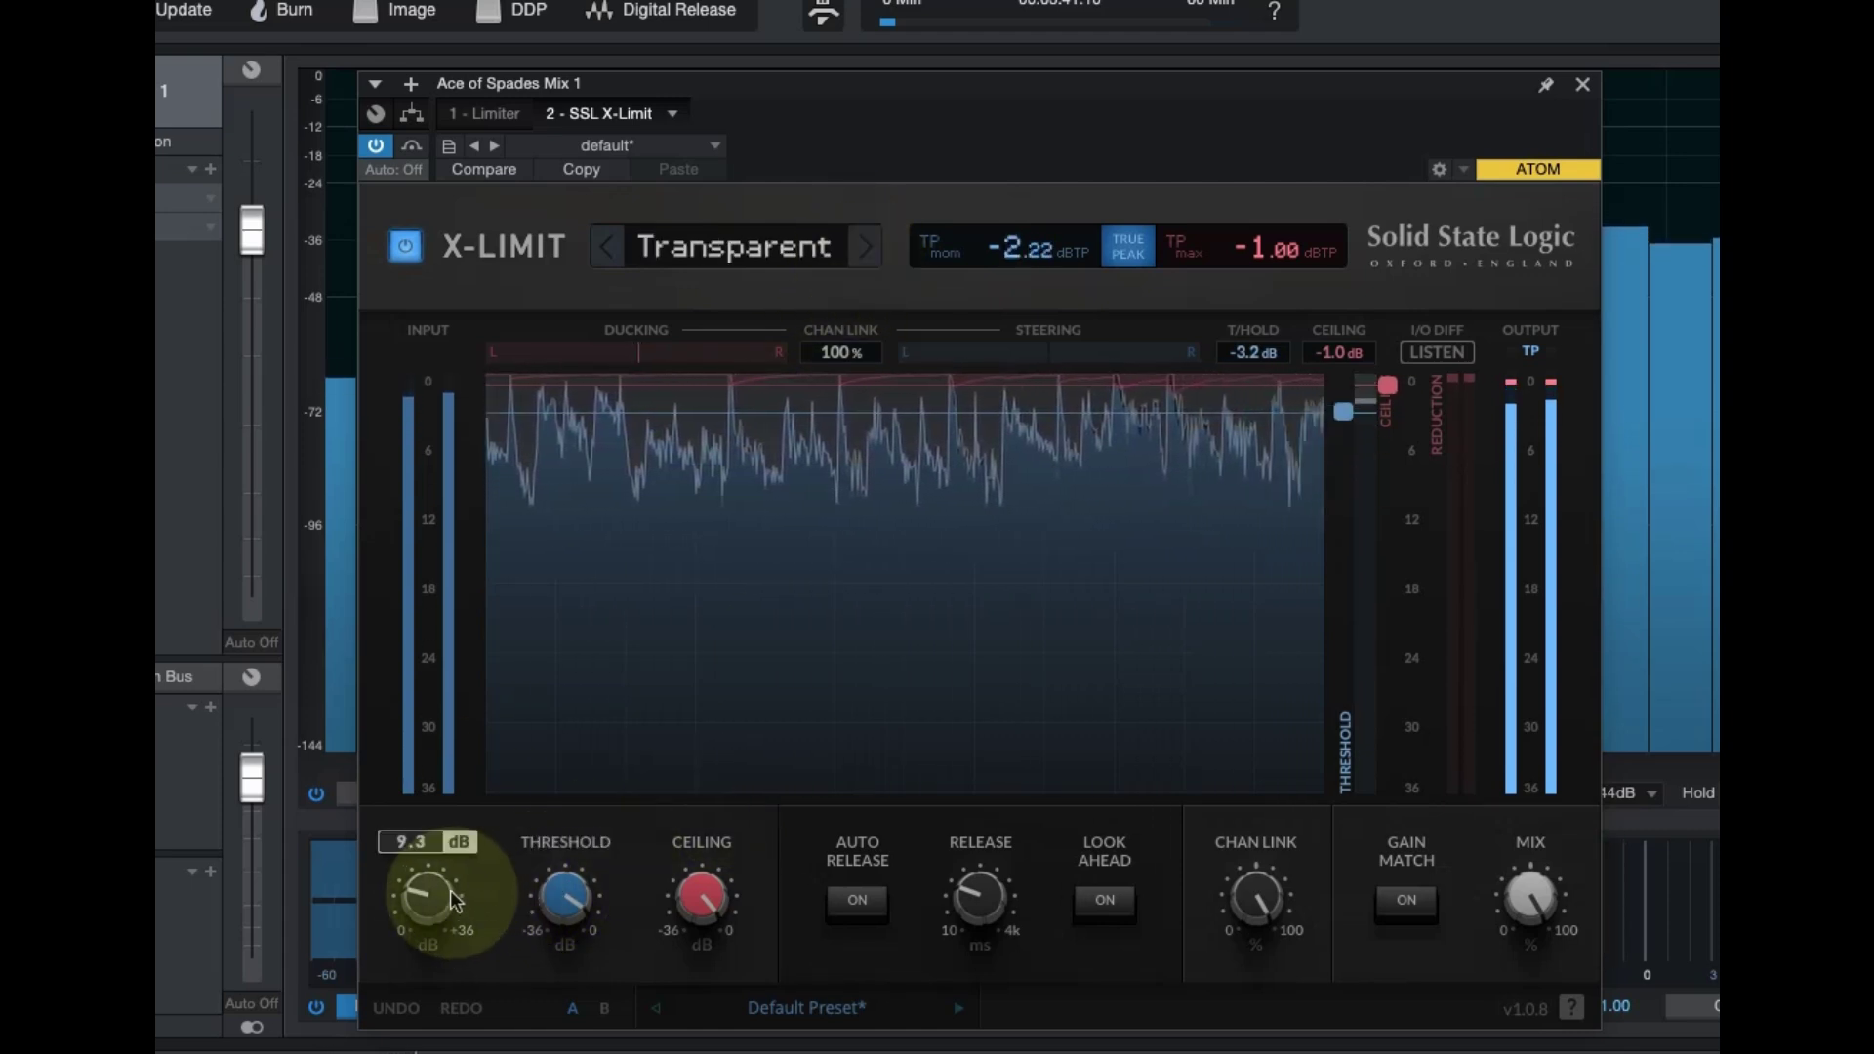
Switch from the X-Limit back to the enabled stock Limiter and lower its threshold to about -7.34.
left_click(481, 113)
left_click(375, 145)
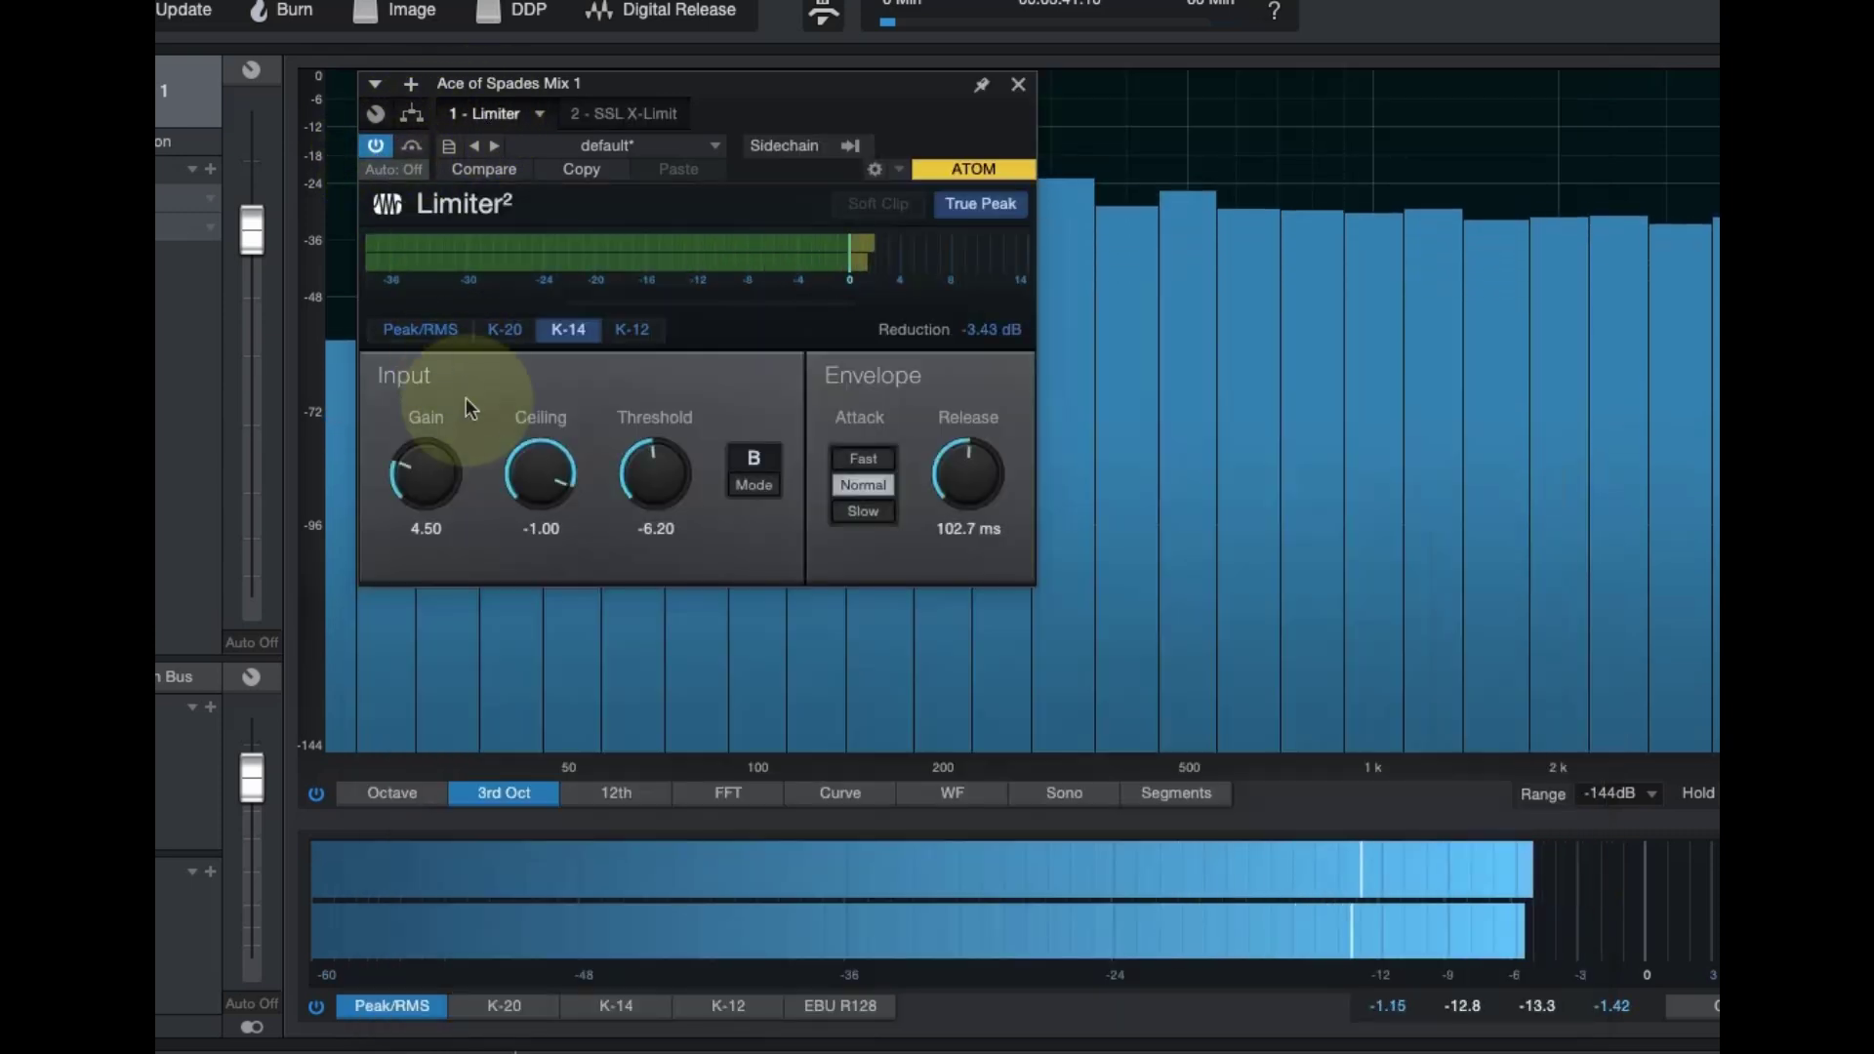
mouse_move(651, 493)
left_mouse_down()
mouse_move(639, 468)
mouse_move(642, 485)
left_mouse_up()
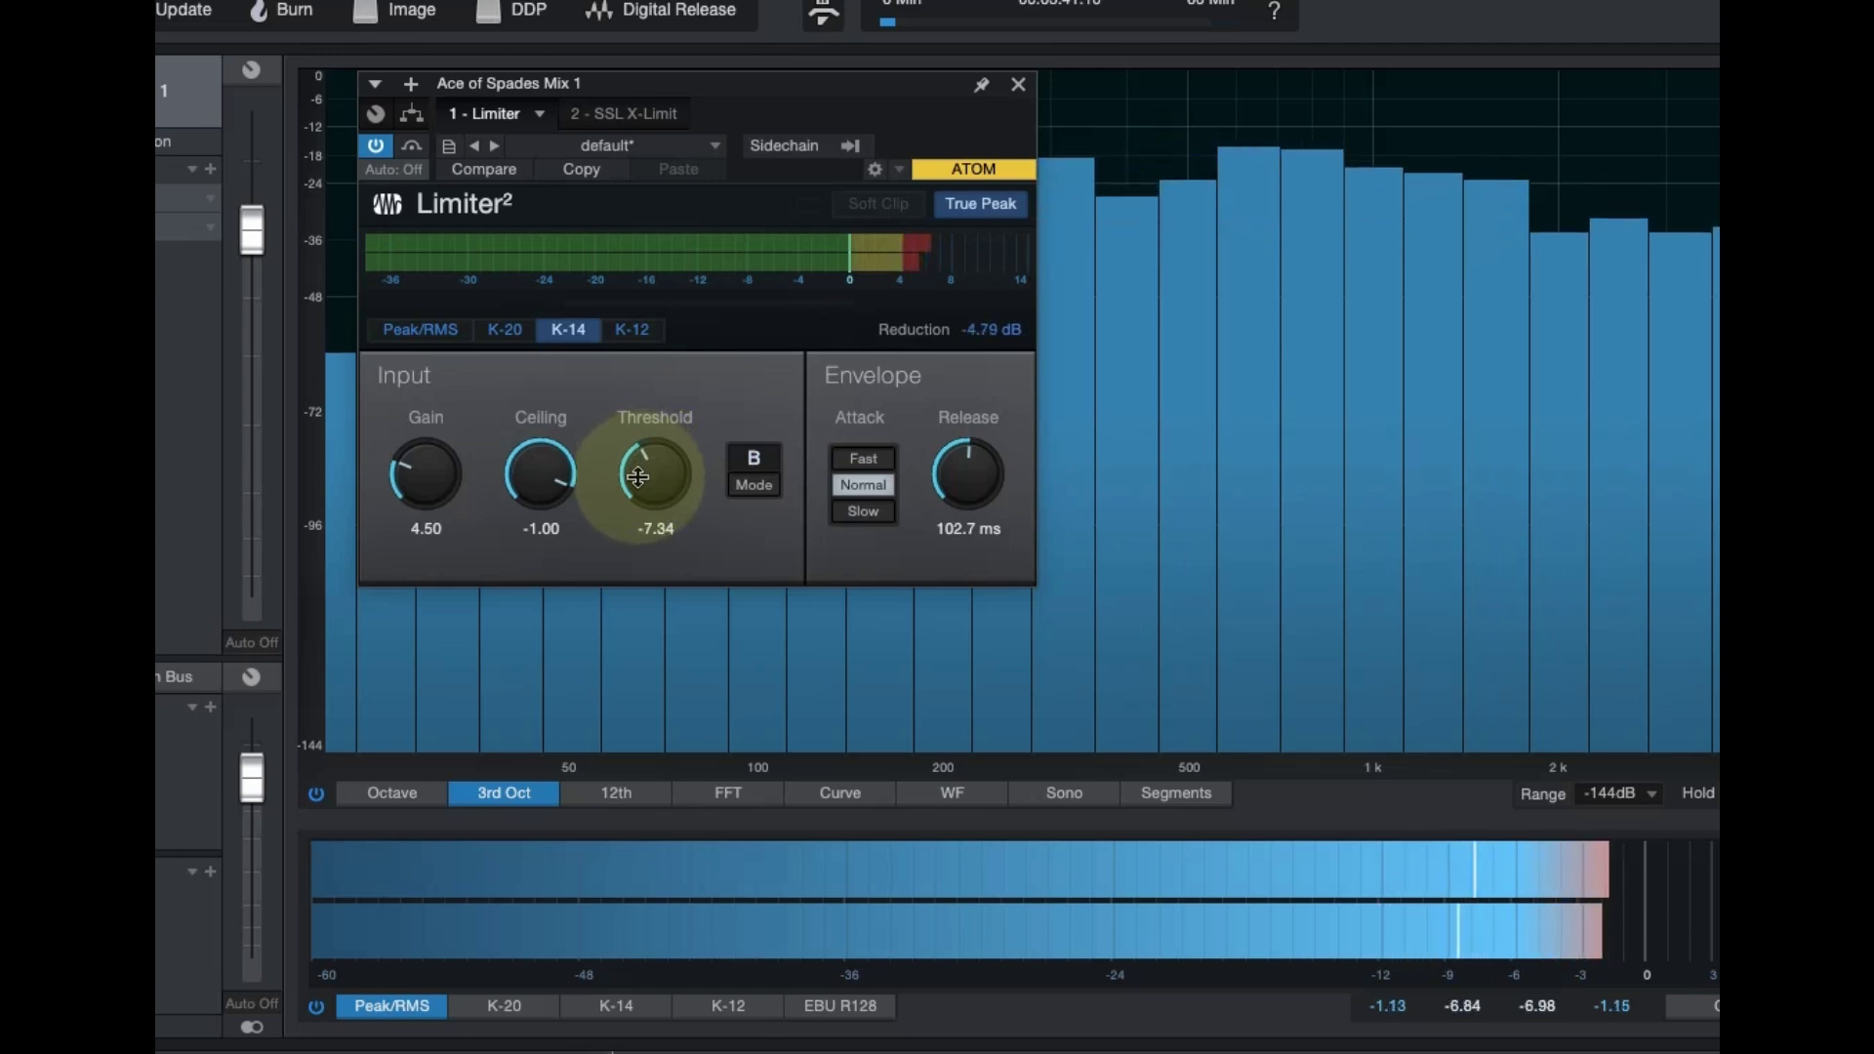
Try the Limiter in mode A with the Fast, Normal and Slow attack settings, ending on Slow.
left_click(776, 463)
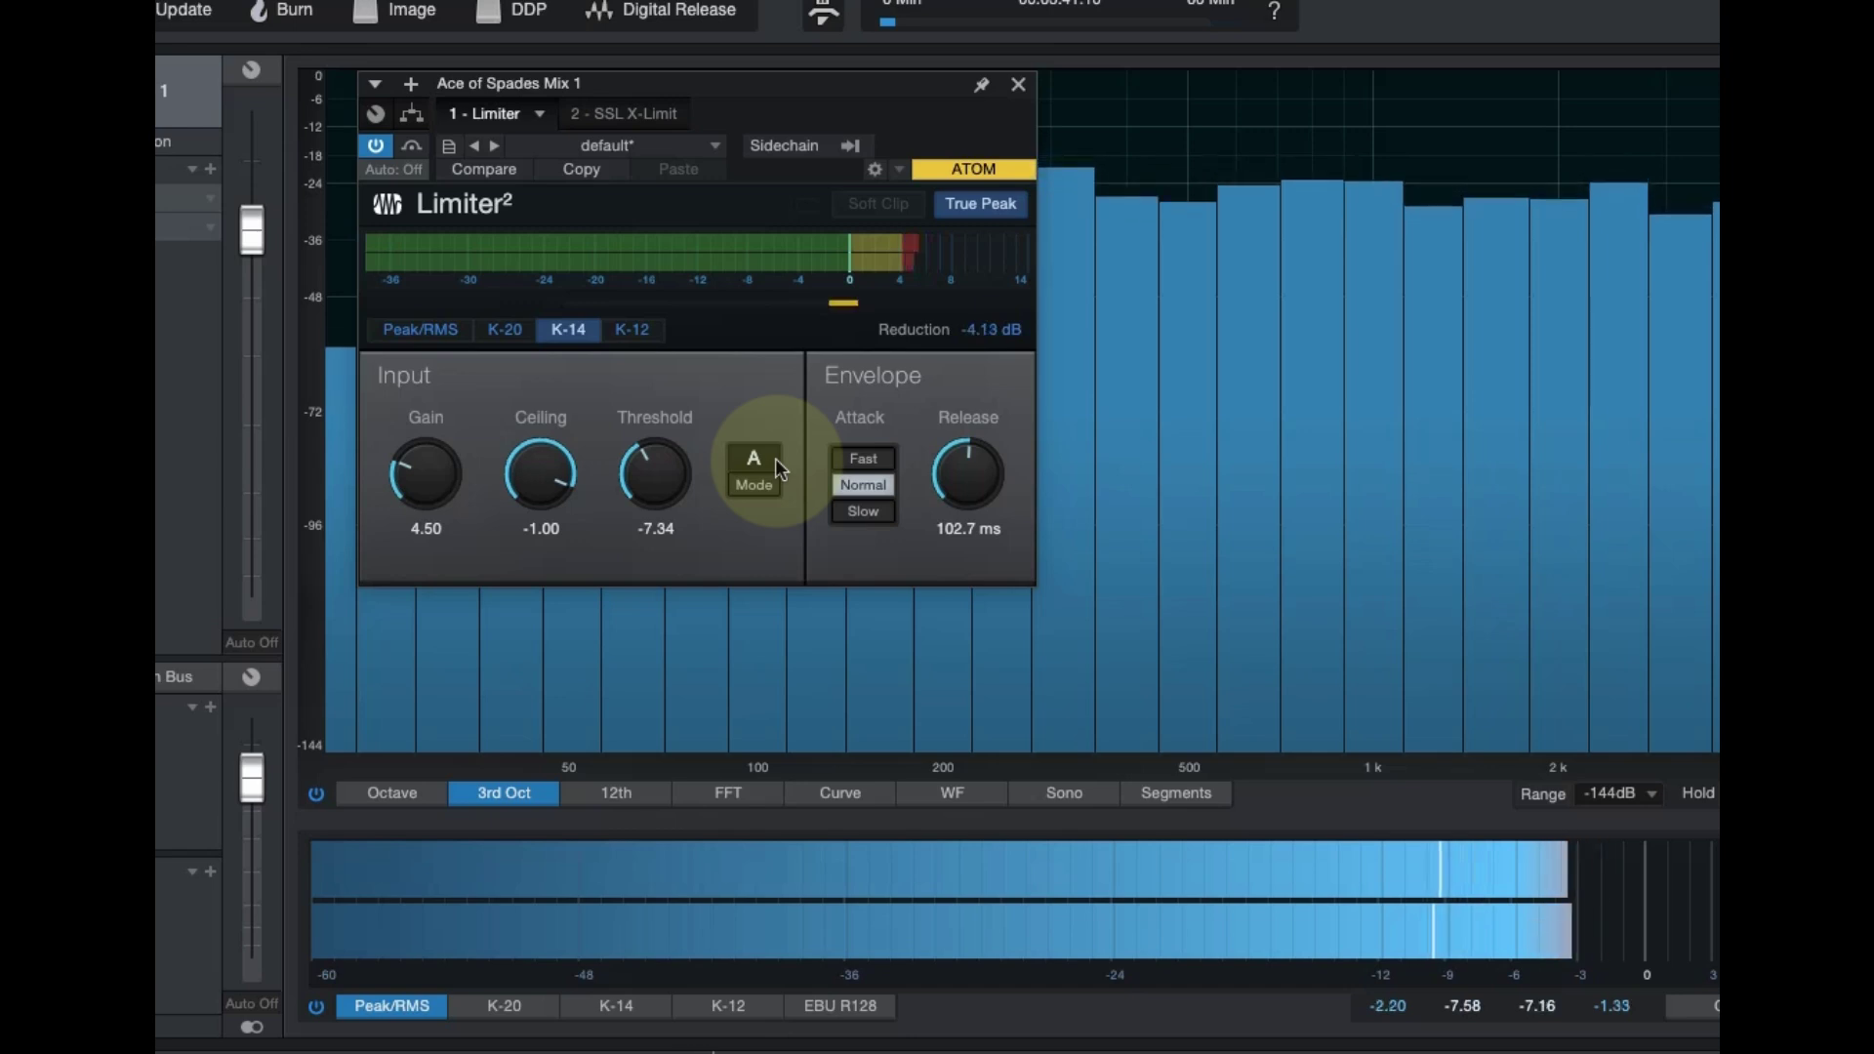
left_click(854, 459)
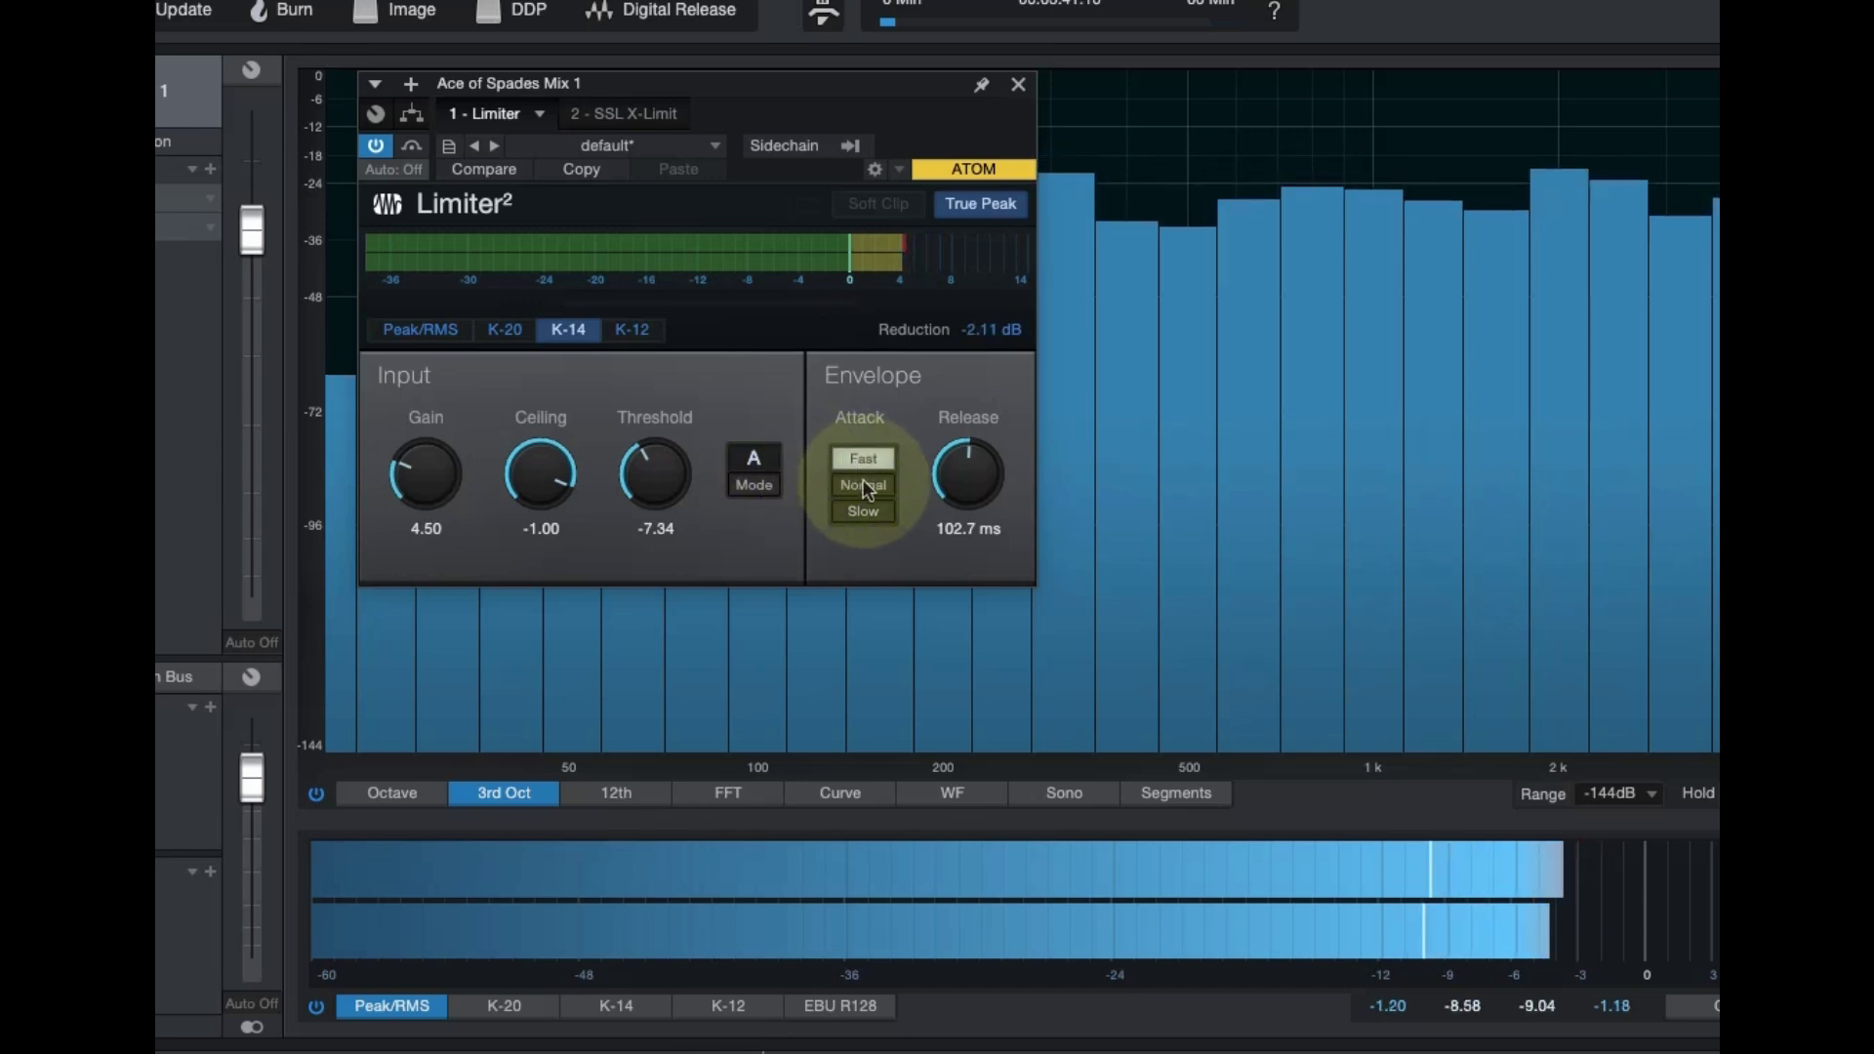
left_click(865, 485)
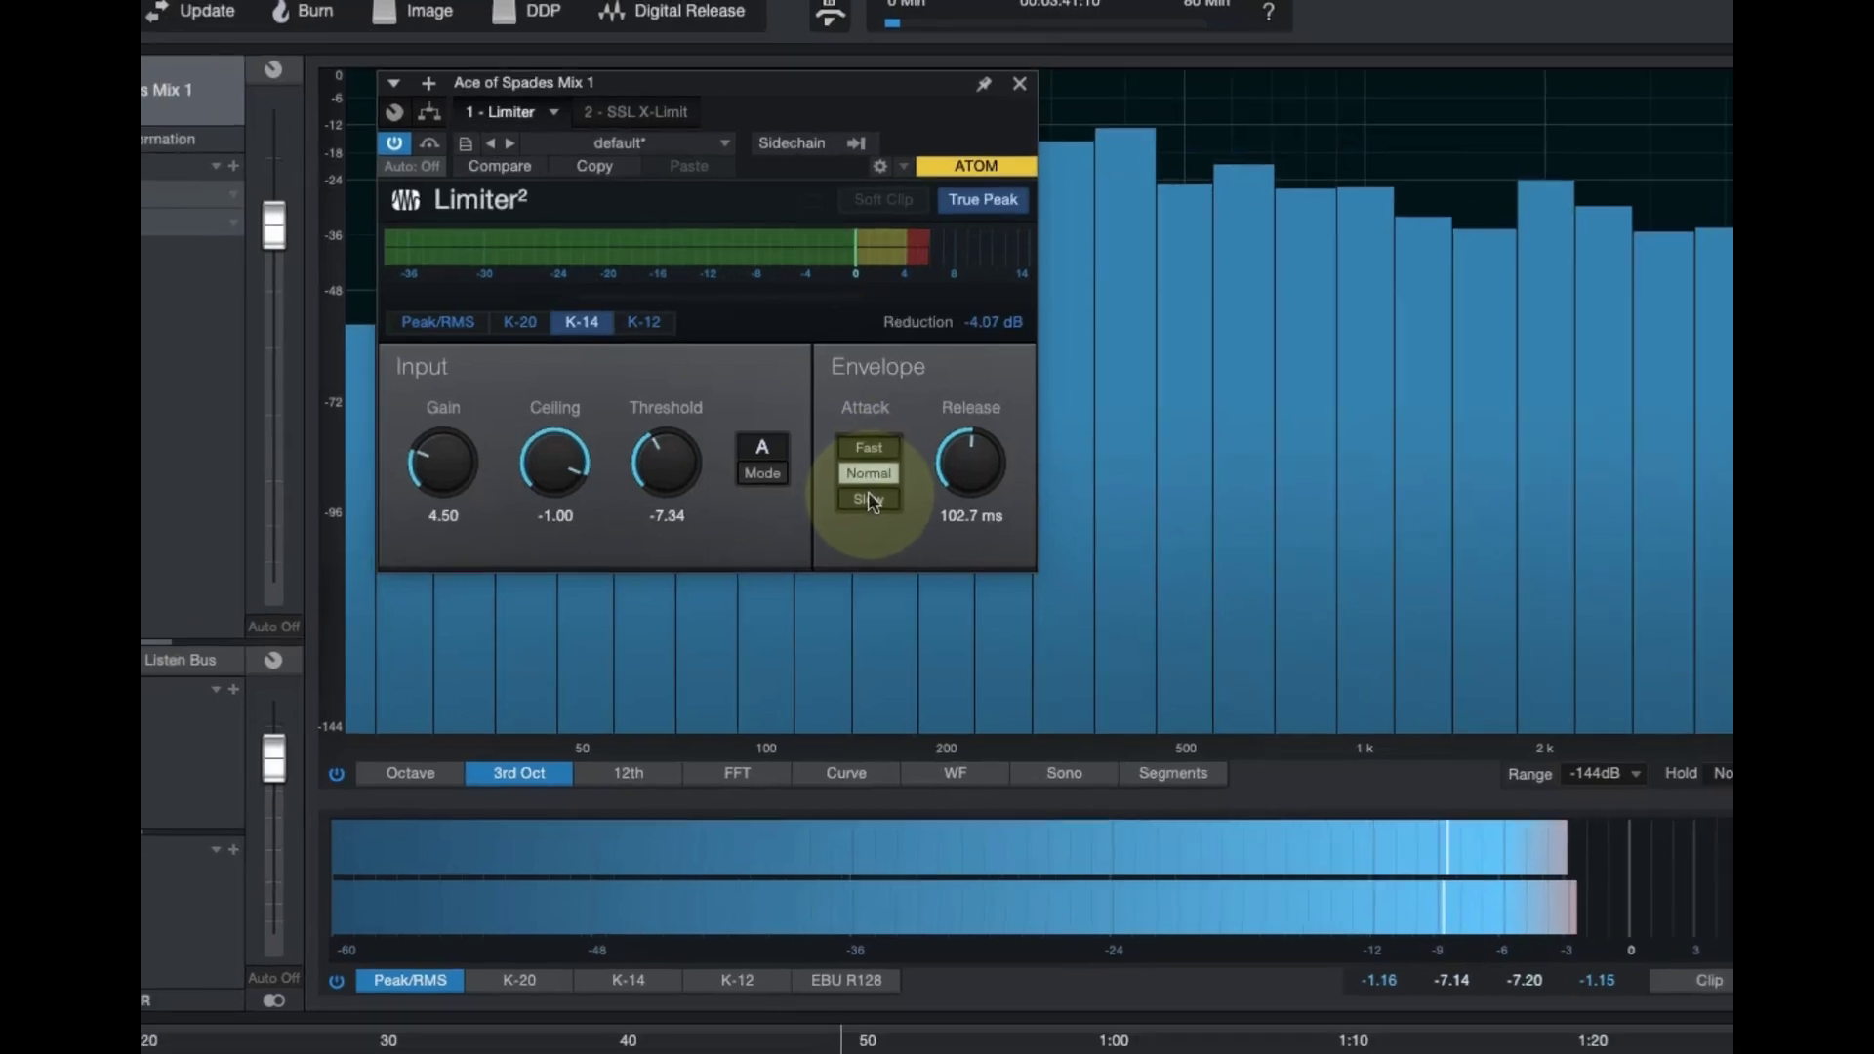
left_click(869, 499)
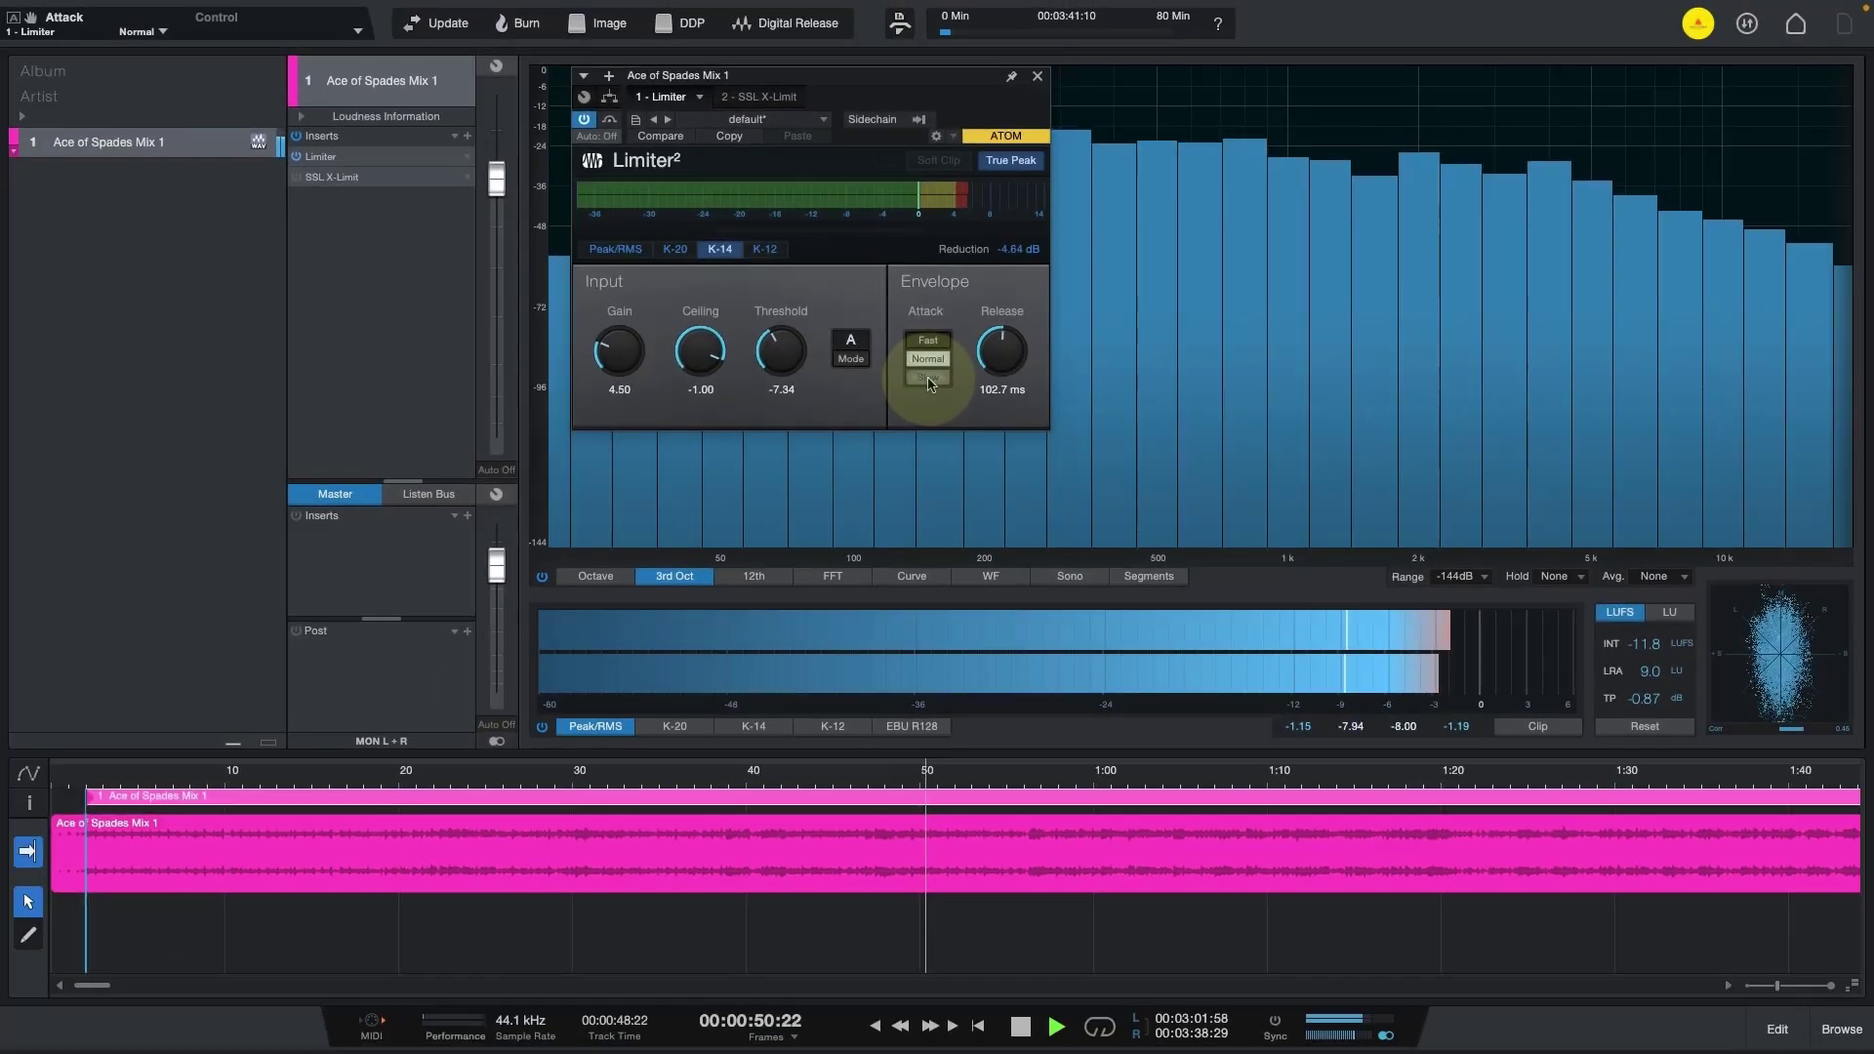
Reset the loudness meter and shorten the Limiter's release to about 7.33 ms.
left_click(1650, 725)
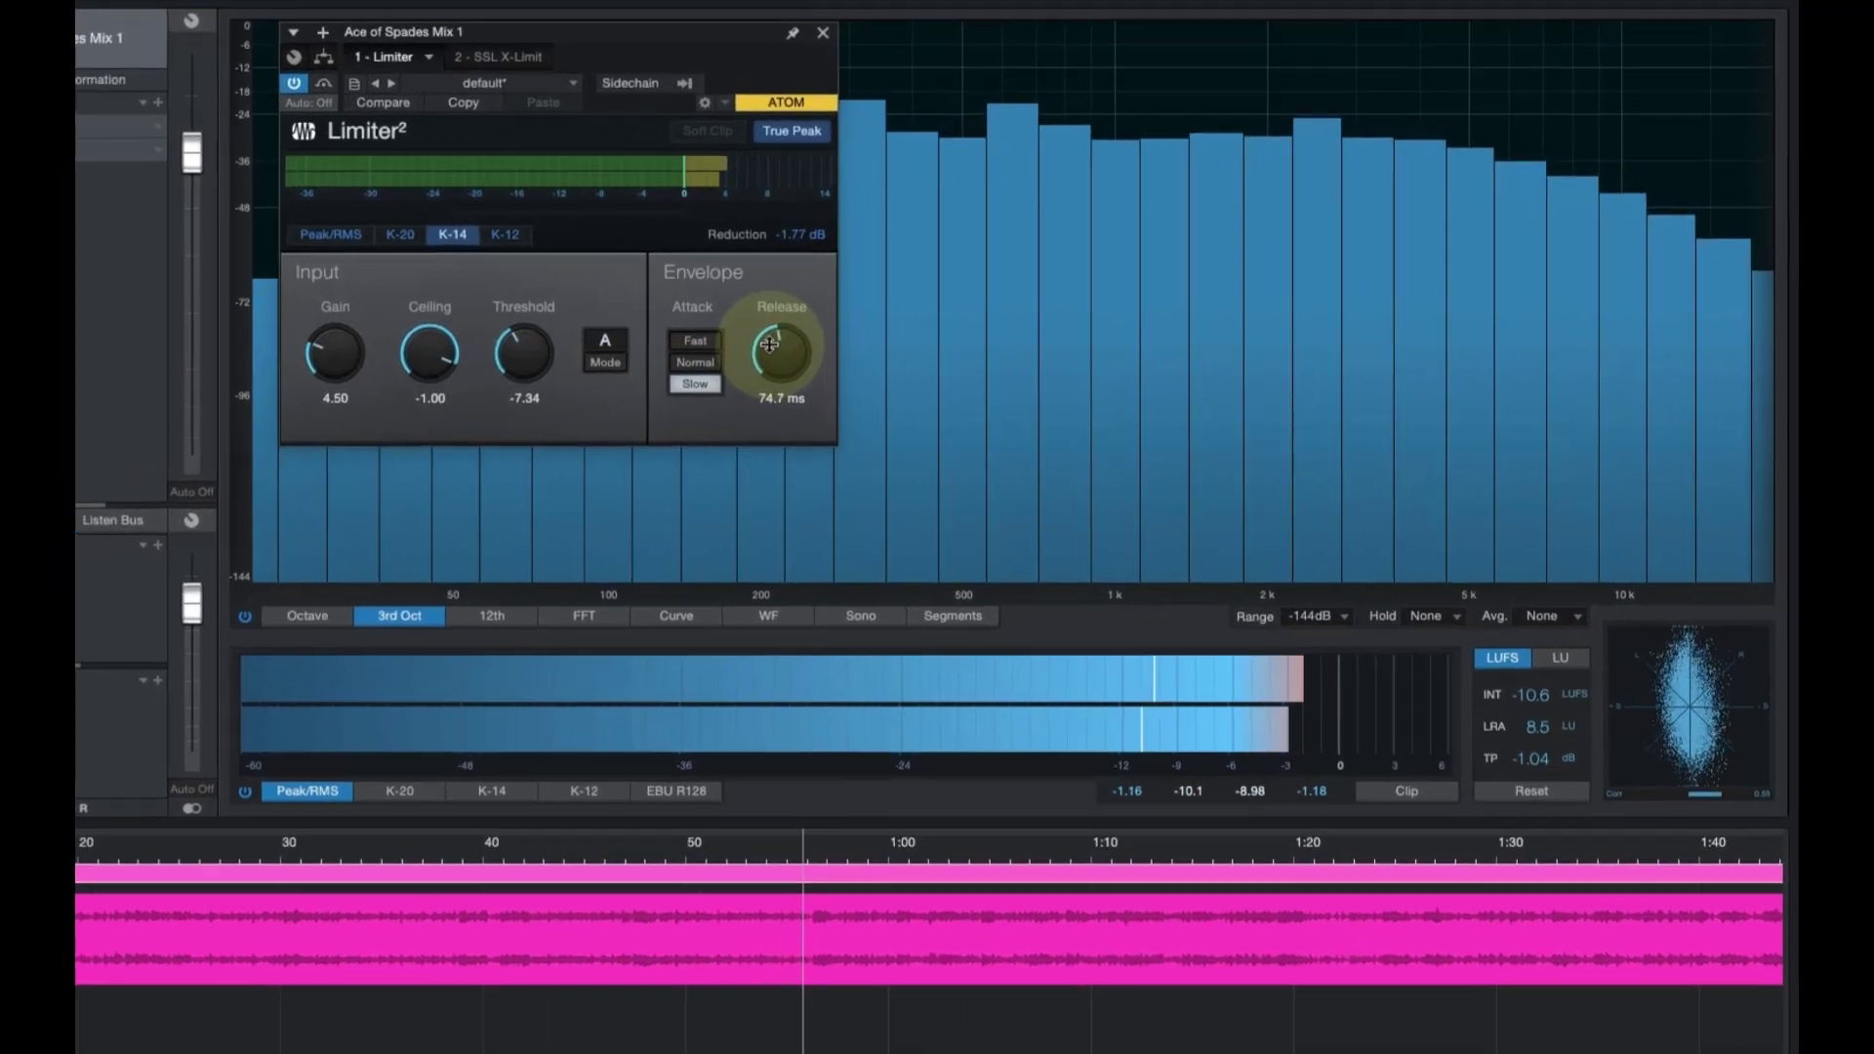
left_click_drag(989, 351, 987, 378)
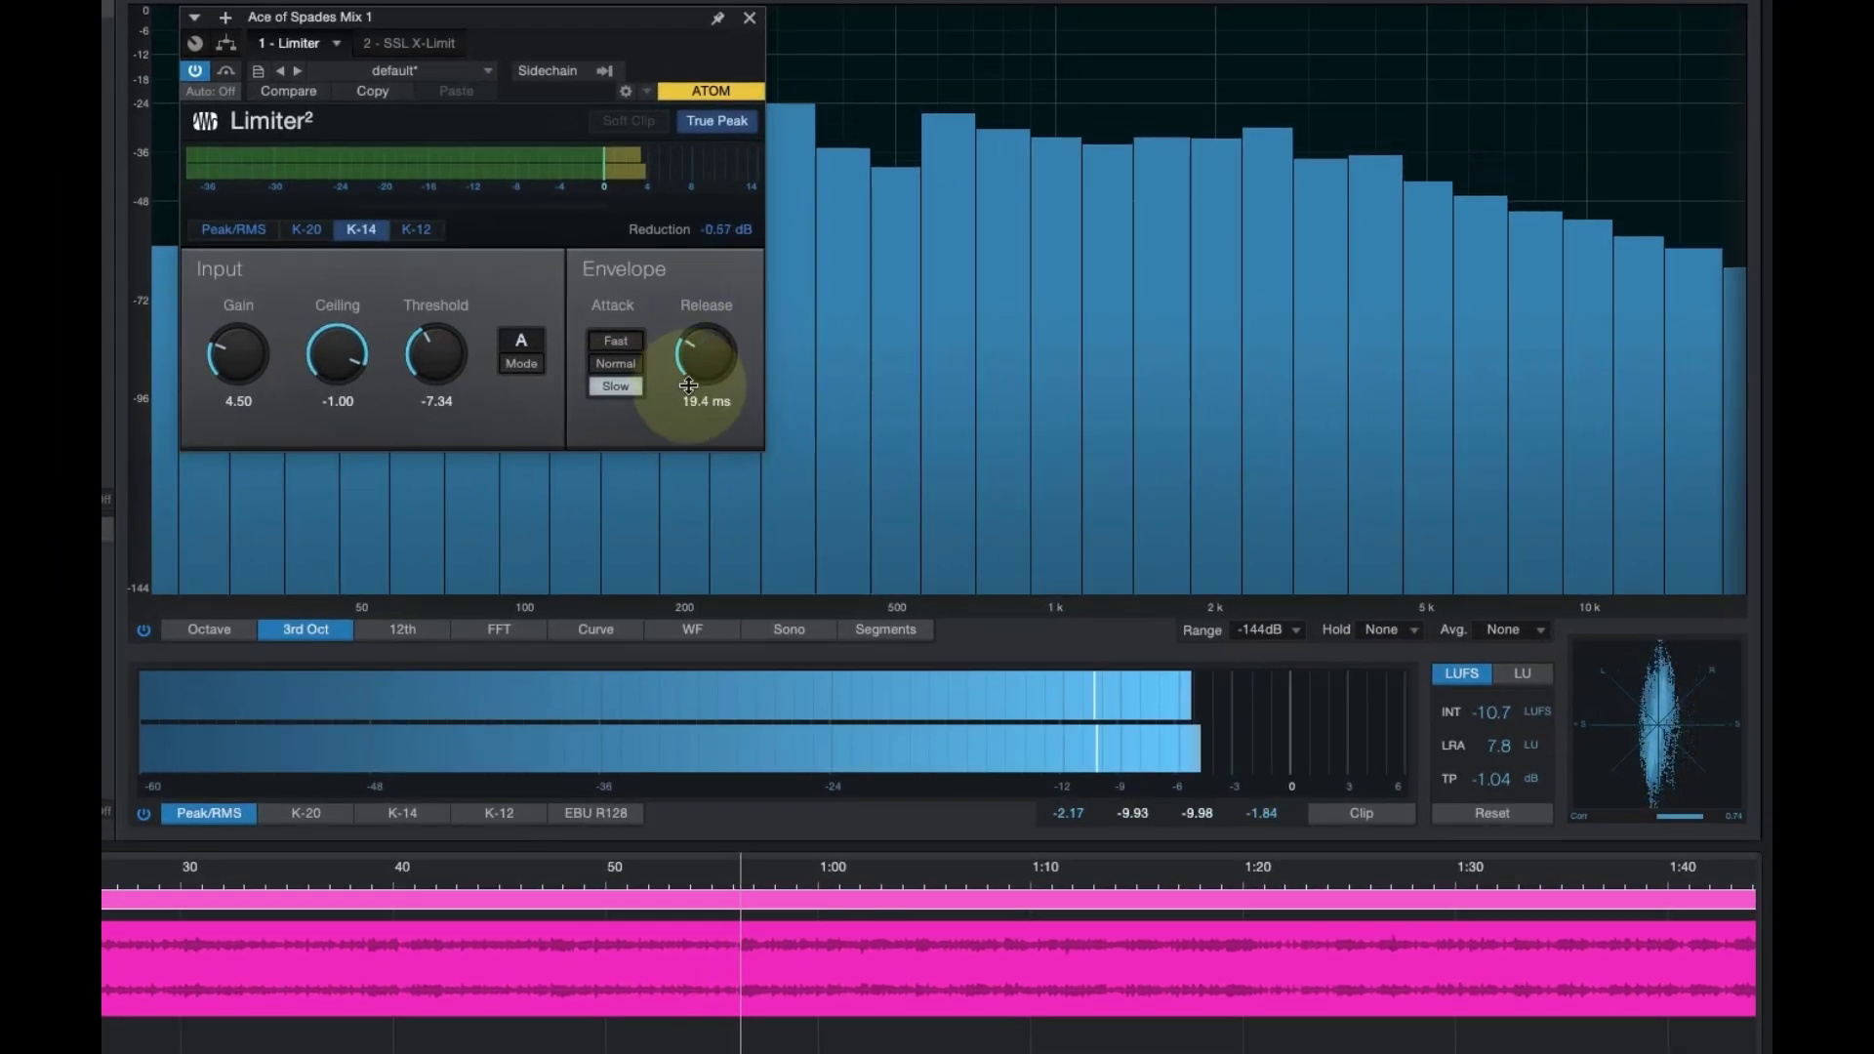
left_click_drag(688, 386, 697, 421)
Configure the Limiter to mode B with Normal attack, gain about 3.42, release about 60.4 ms and threshold about -9.44.
left_click(522, 357)
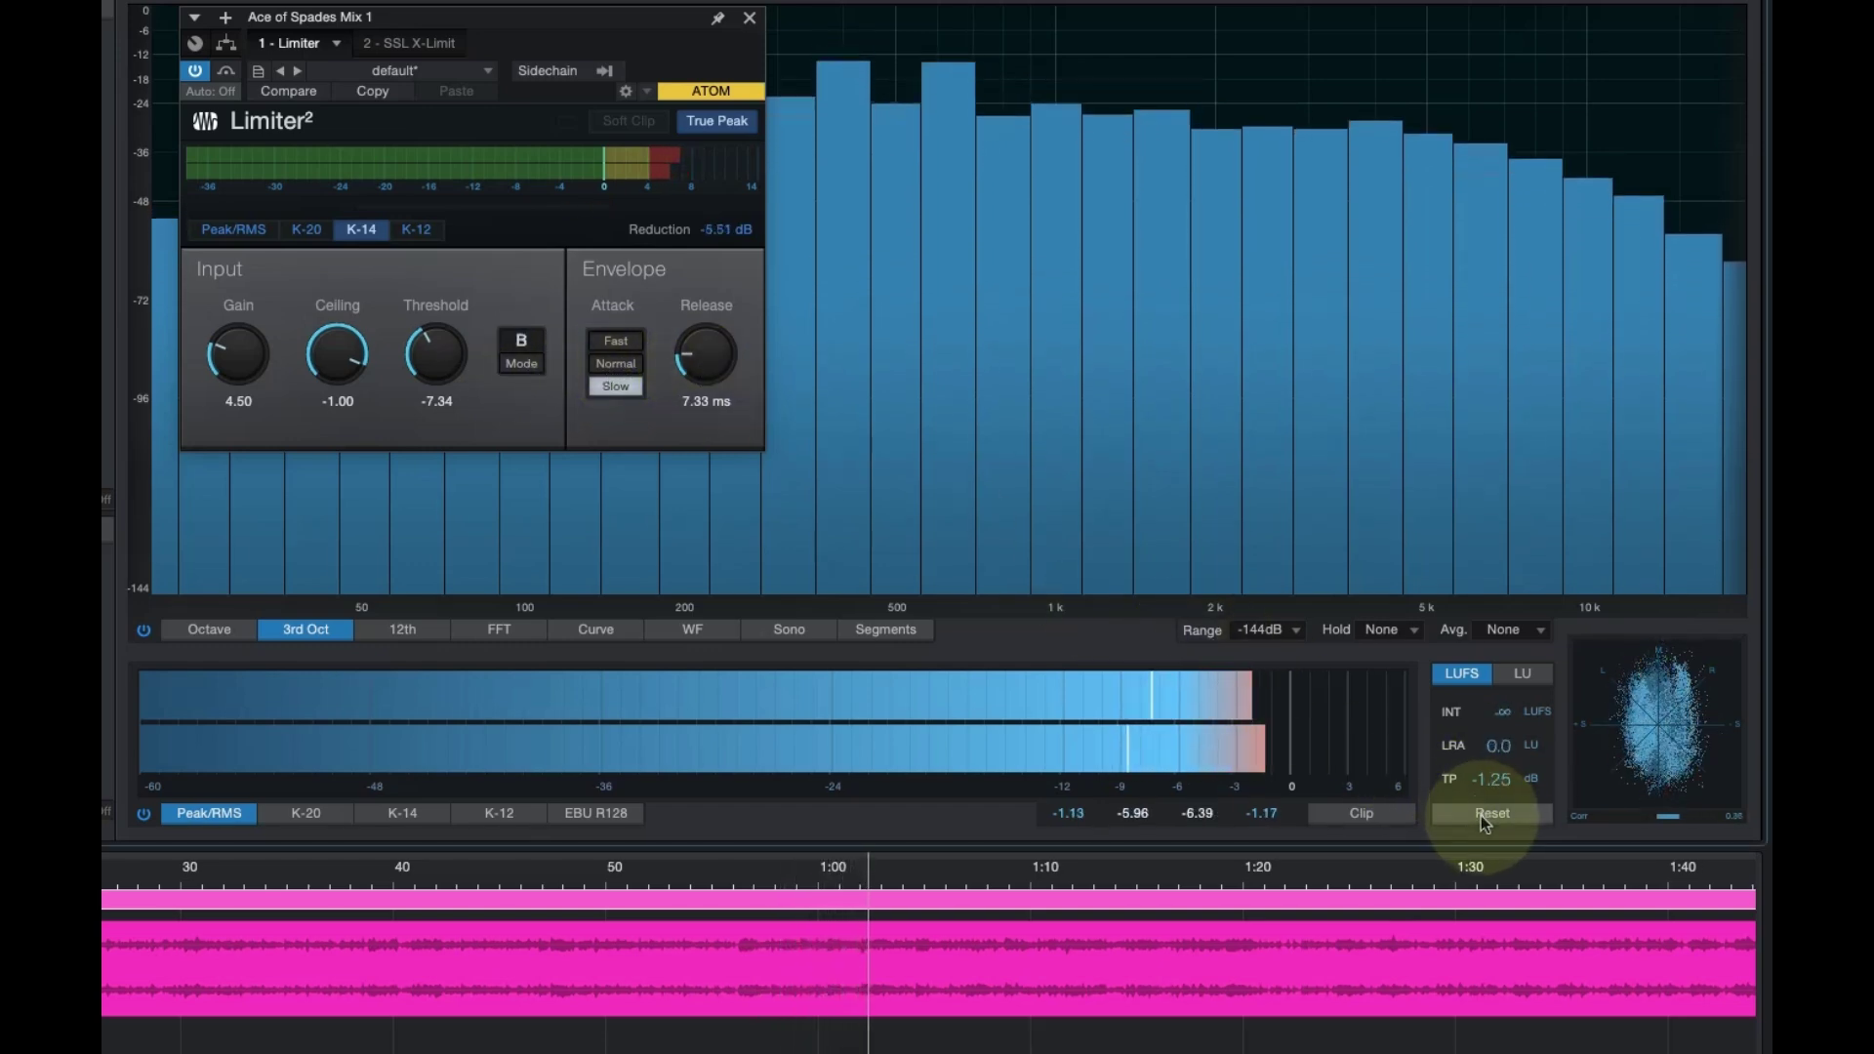
left_click_drag(705, 353, 719, 210)
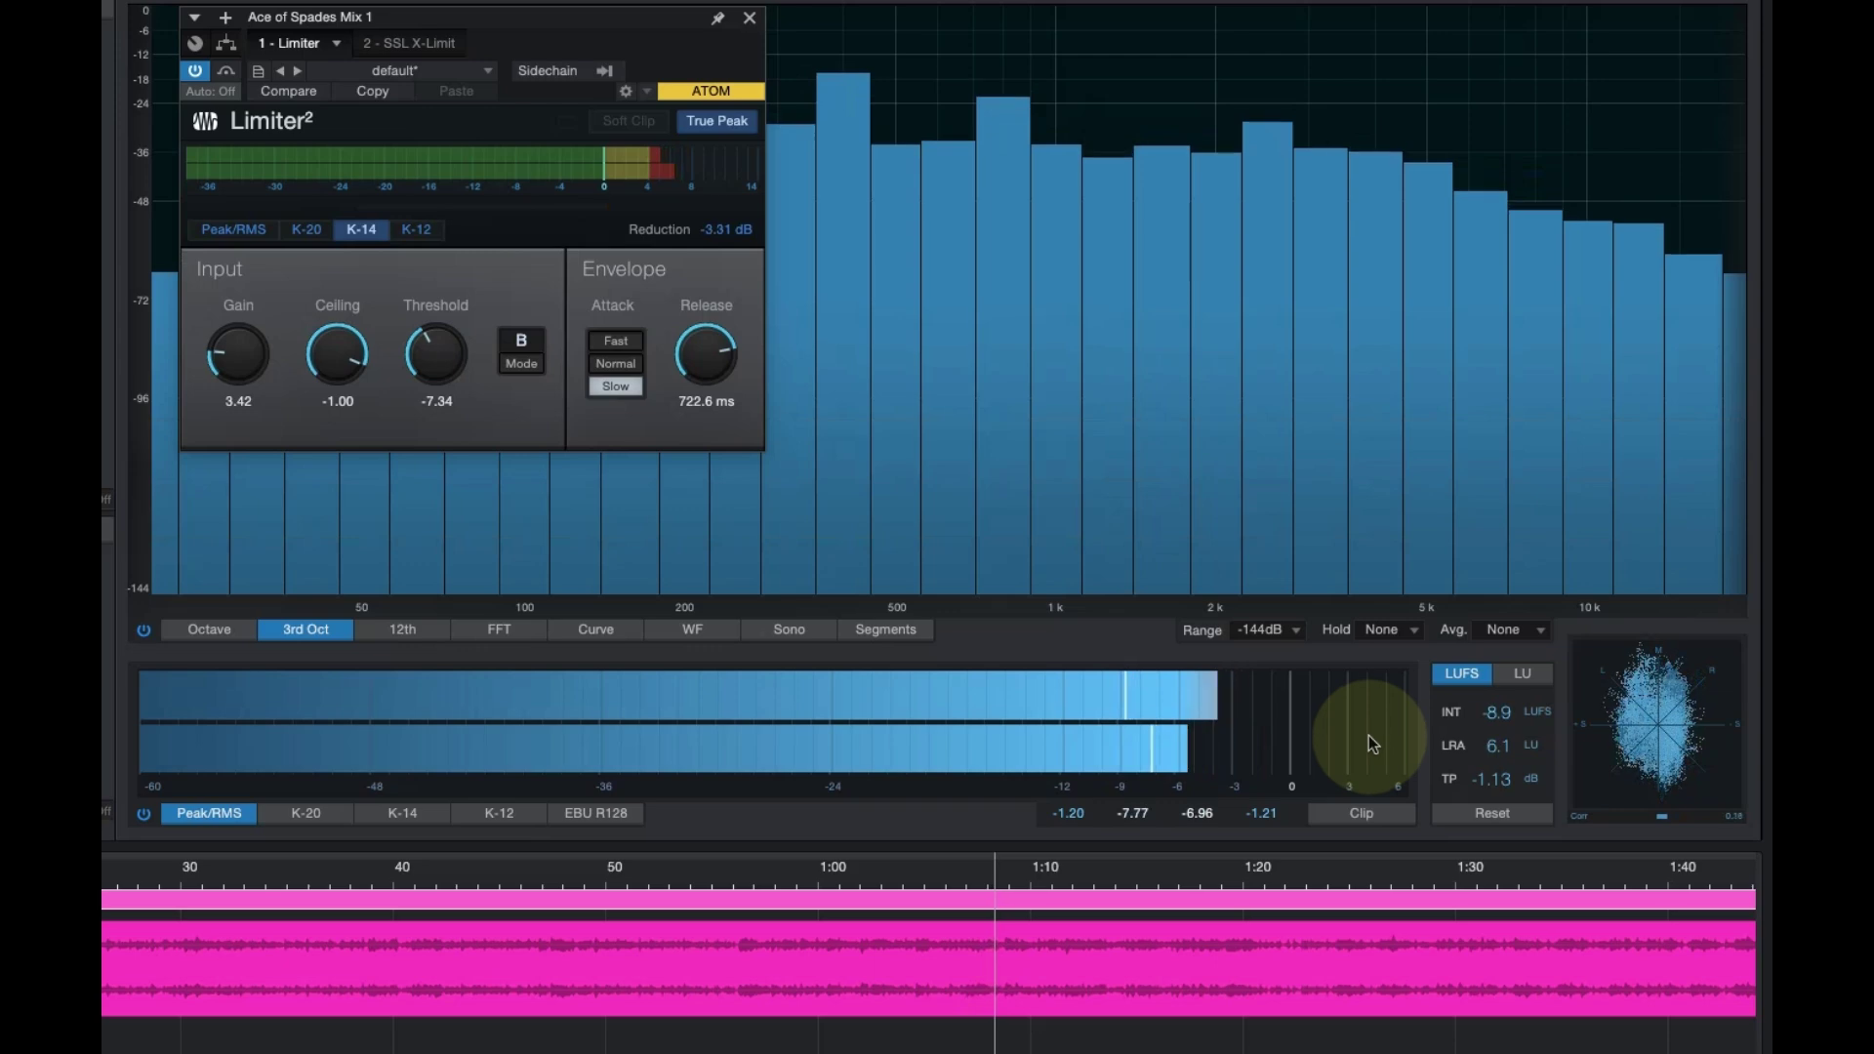
left_click(732, 391)
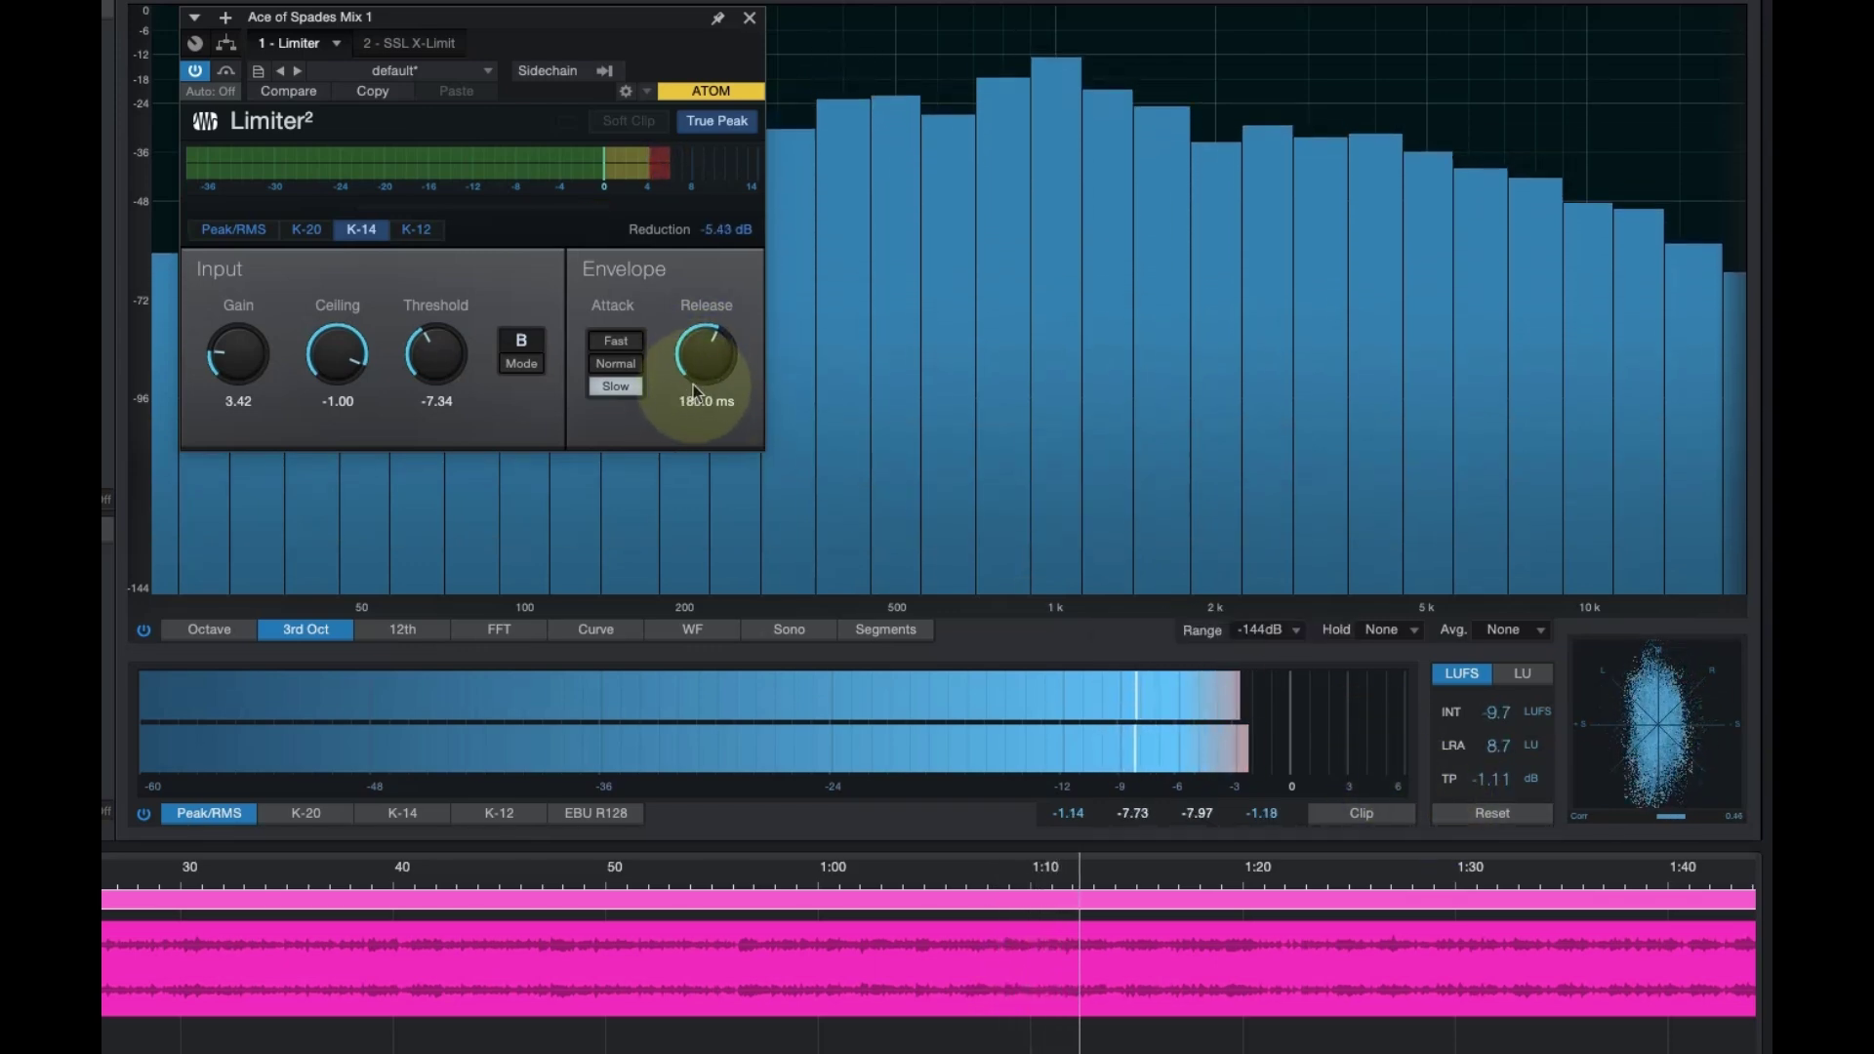
left_click(616, 363)
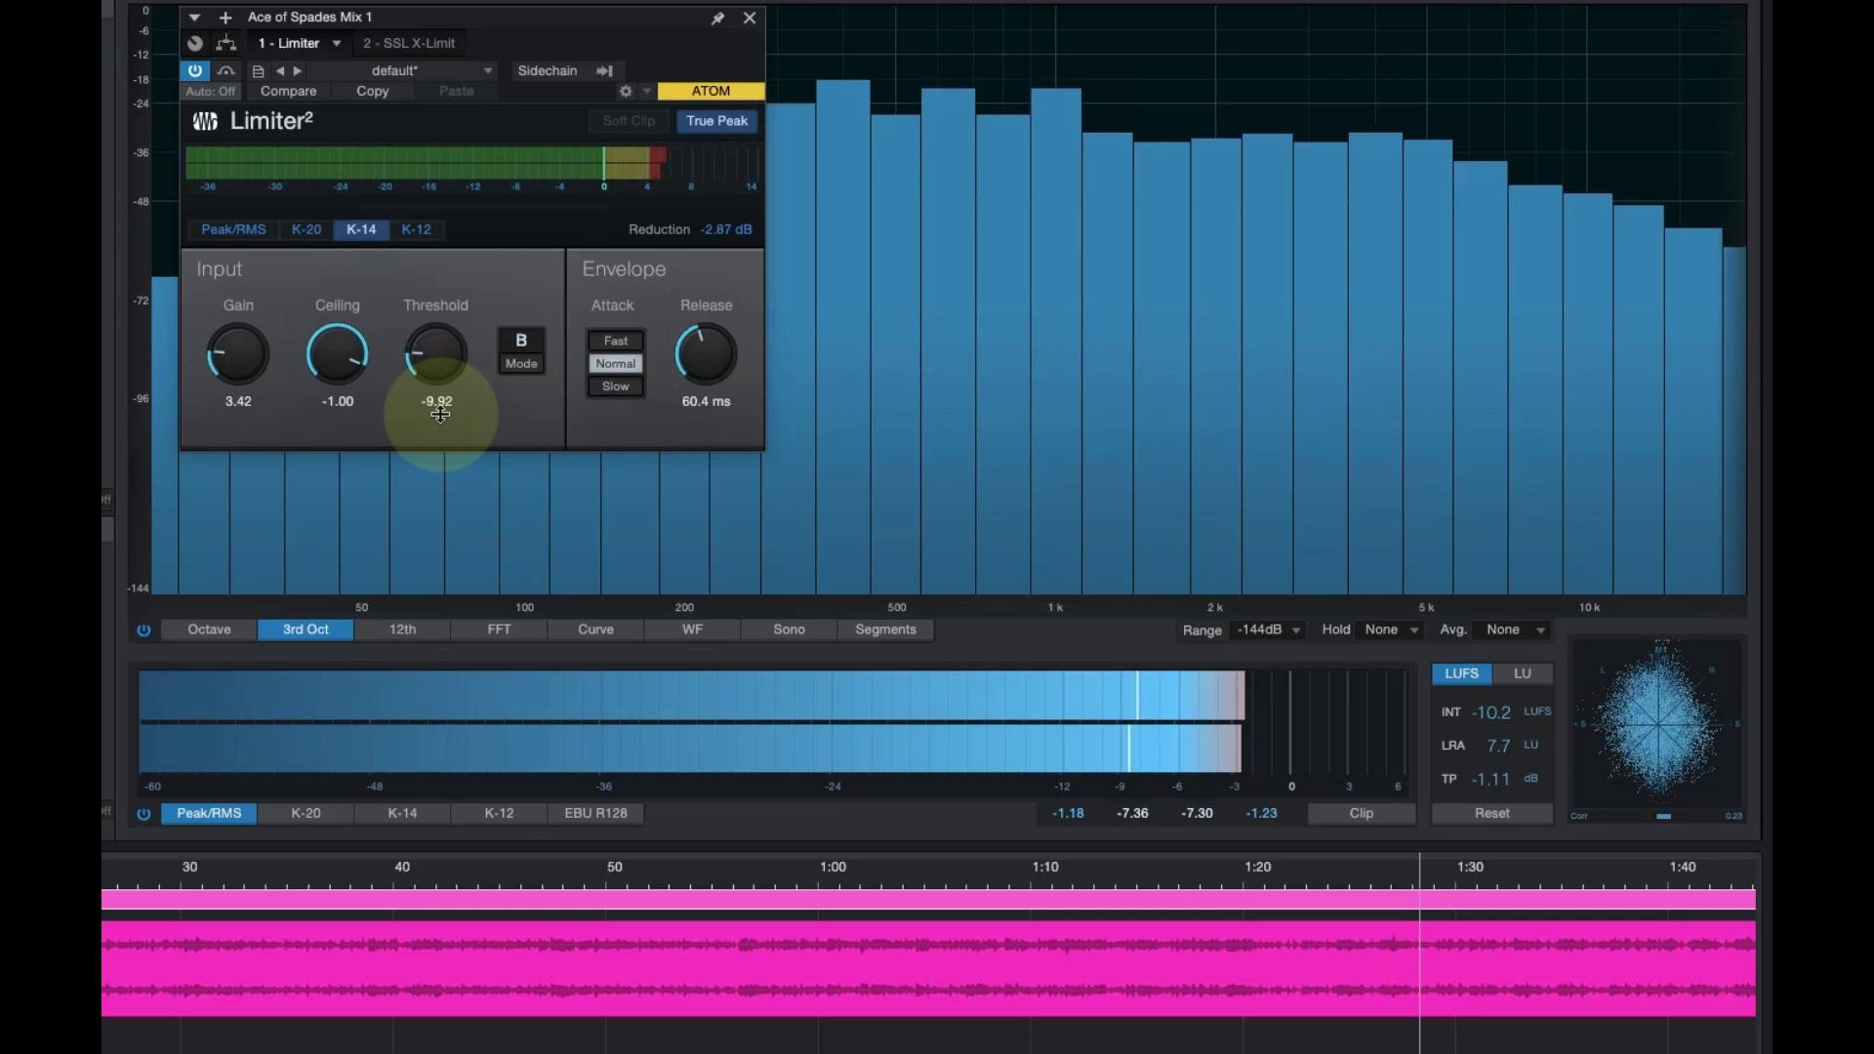
left_click_drag(440, 413, 440, 410)
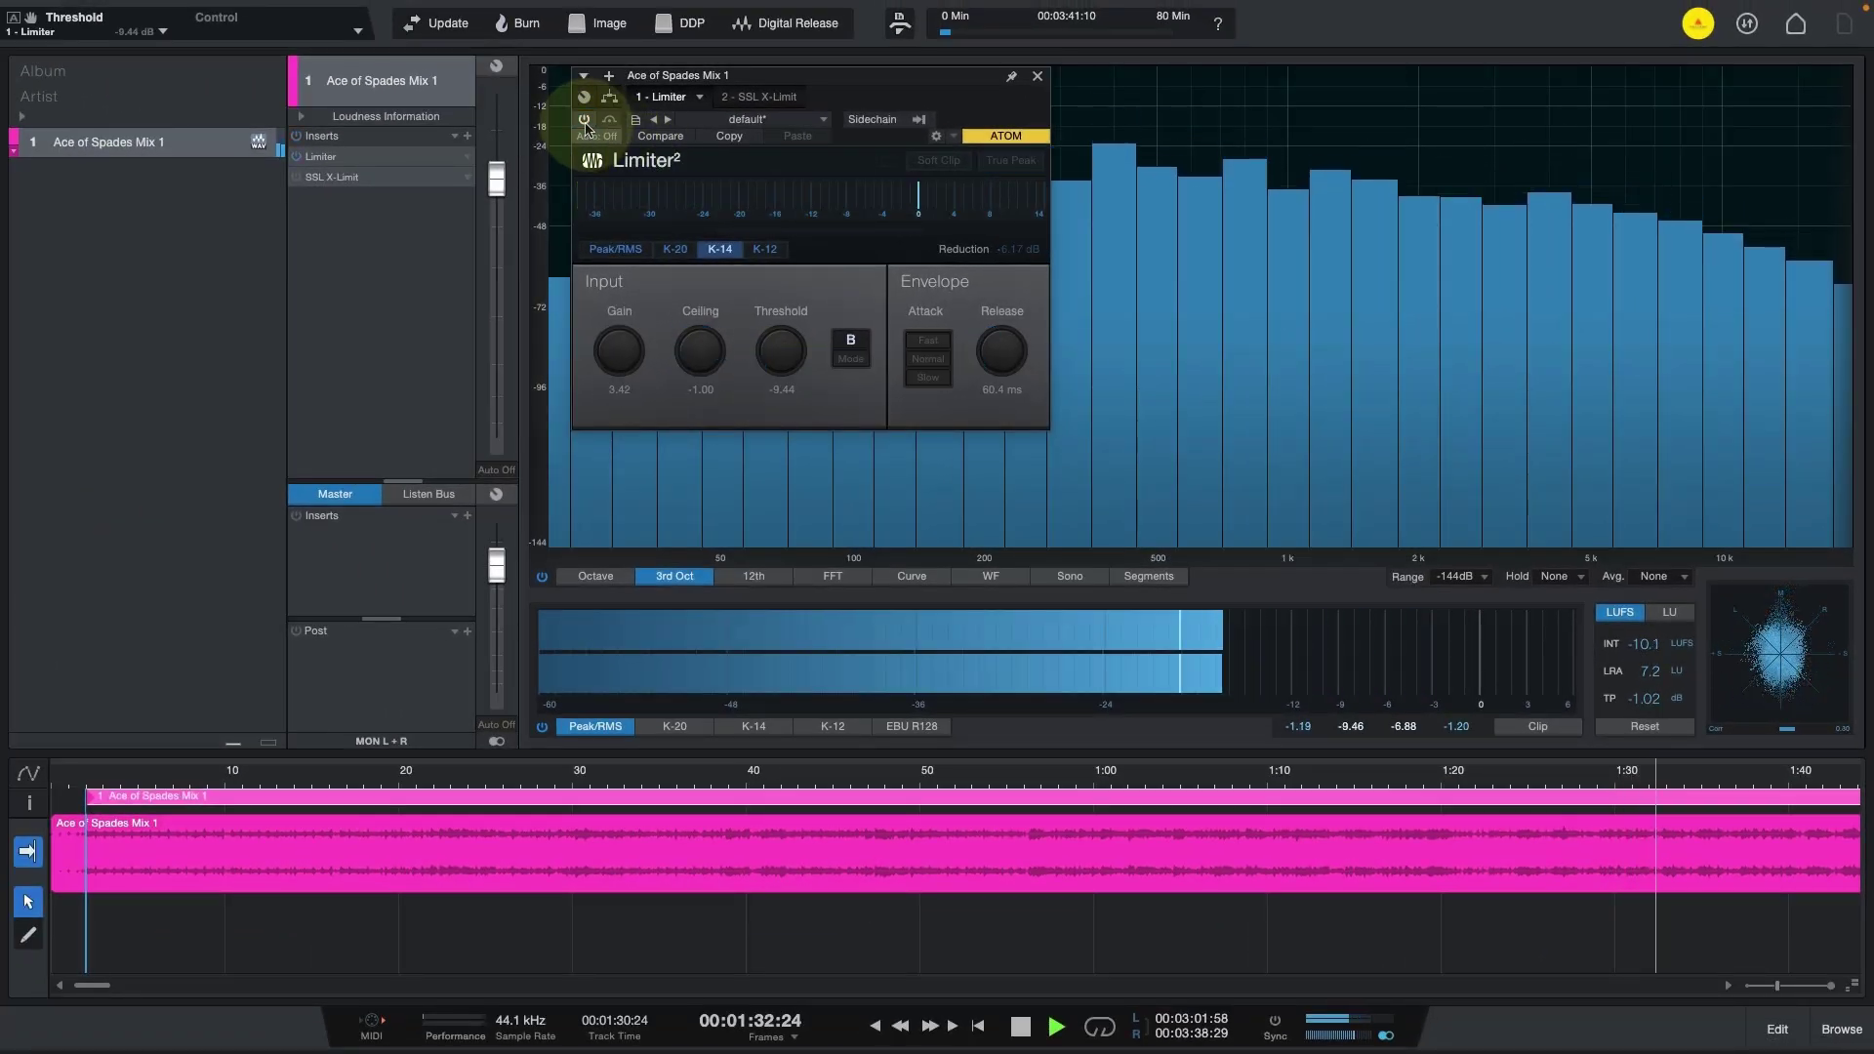
Re-enable the bypassed Limiter for comparison, and switch over to the SSL X-Limit with it turned on.
left_click(585, 120)
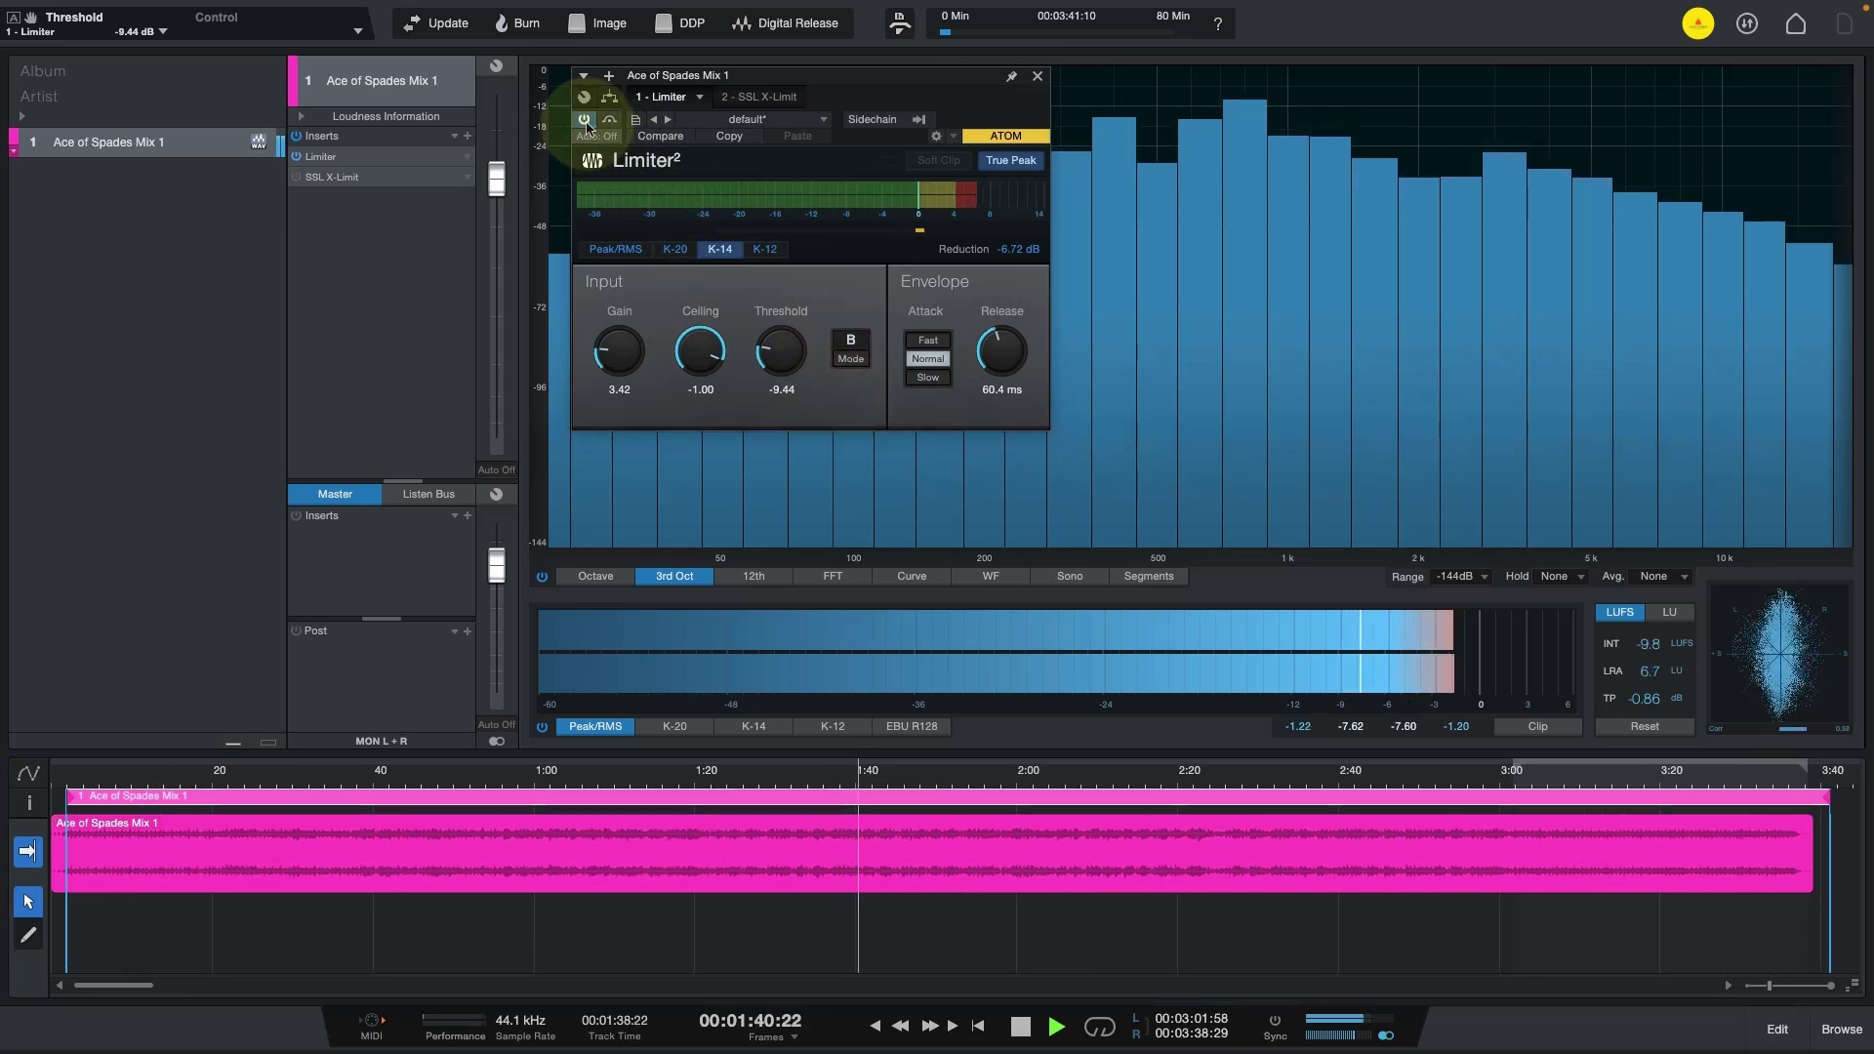
left_click(762, 97)
left_click(586, 119)
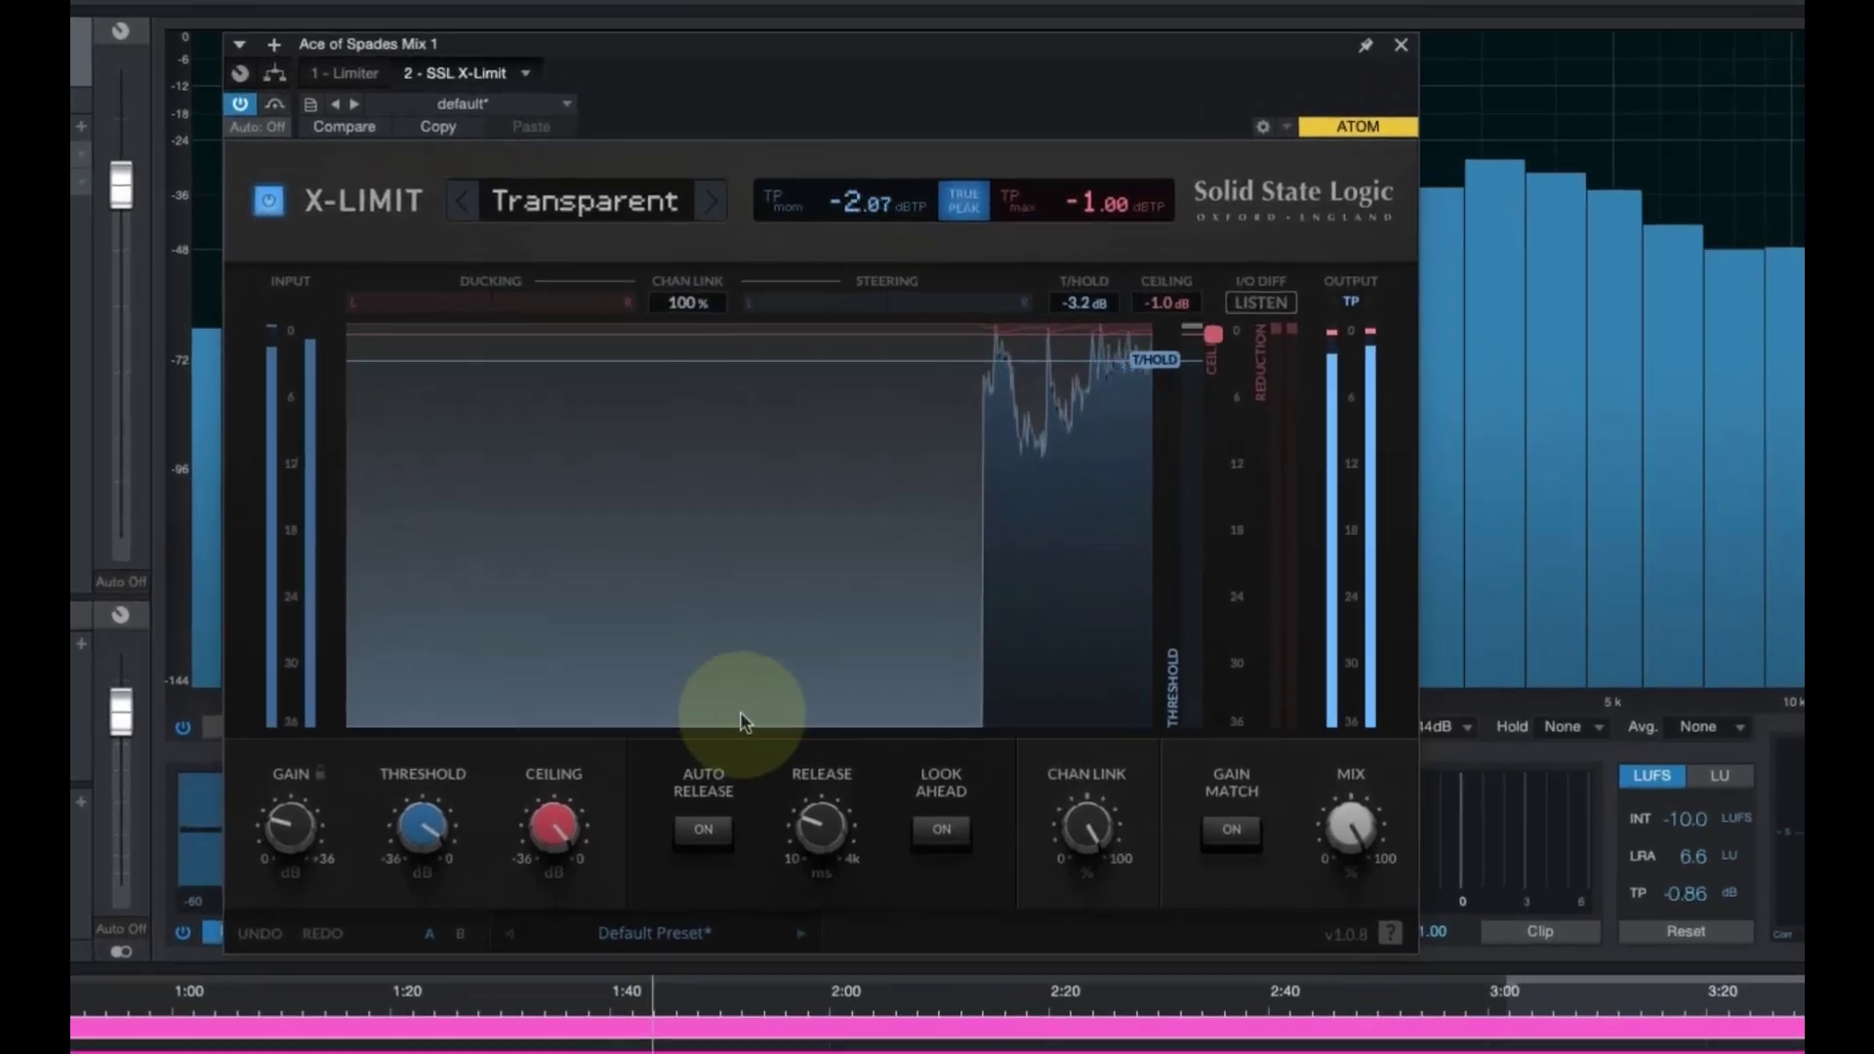
Set the X-Limit's threshold to about -3.8 dB.
mouse_move(429, 827)
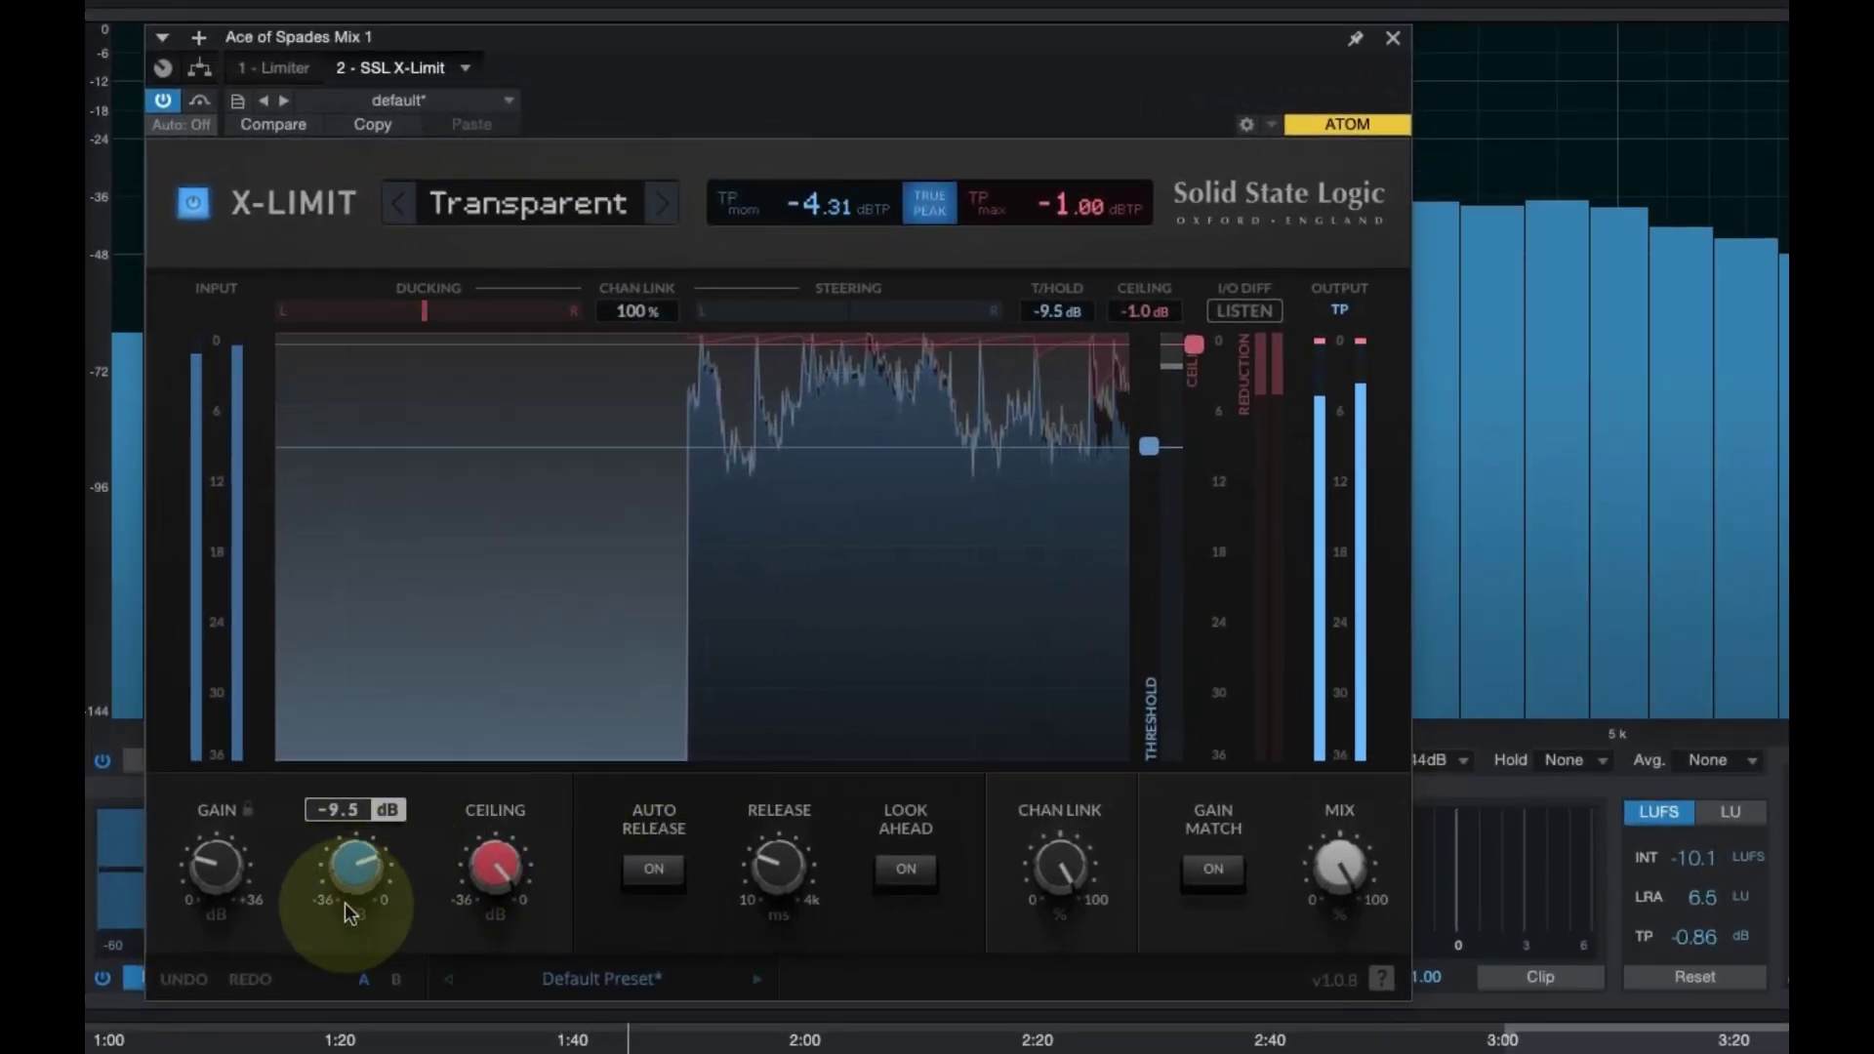
left_click_drag(350, 913, 362, 872)
mouse_move(217, 878)
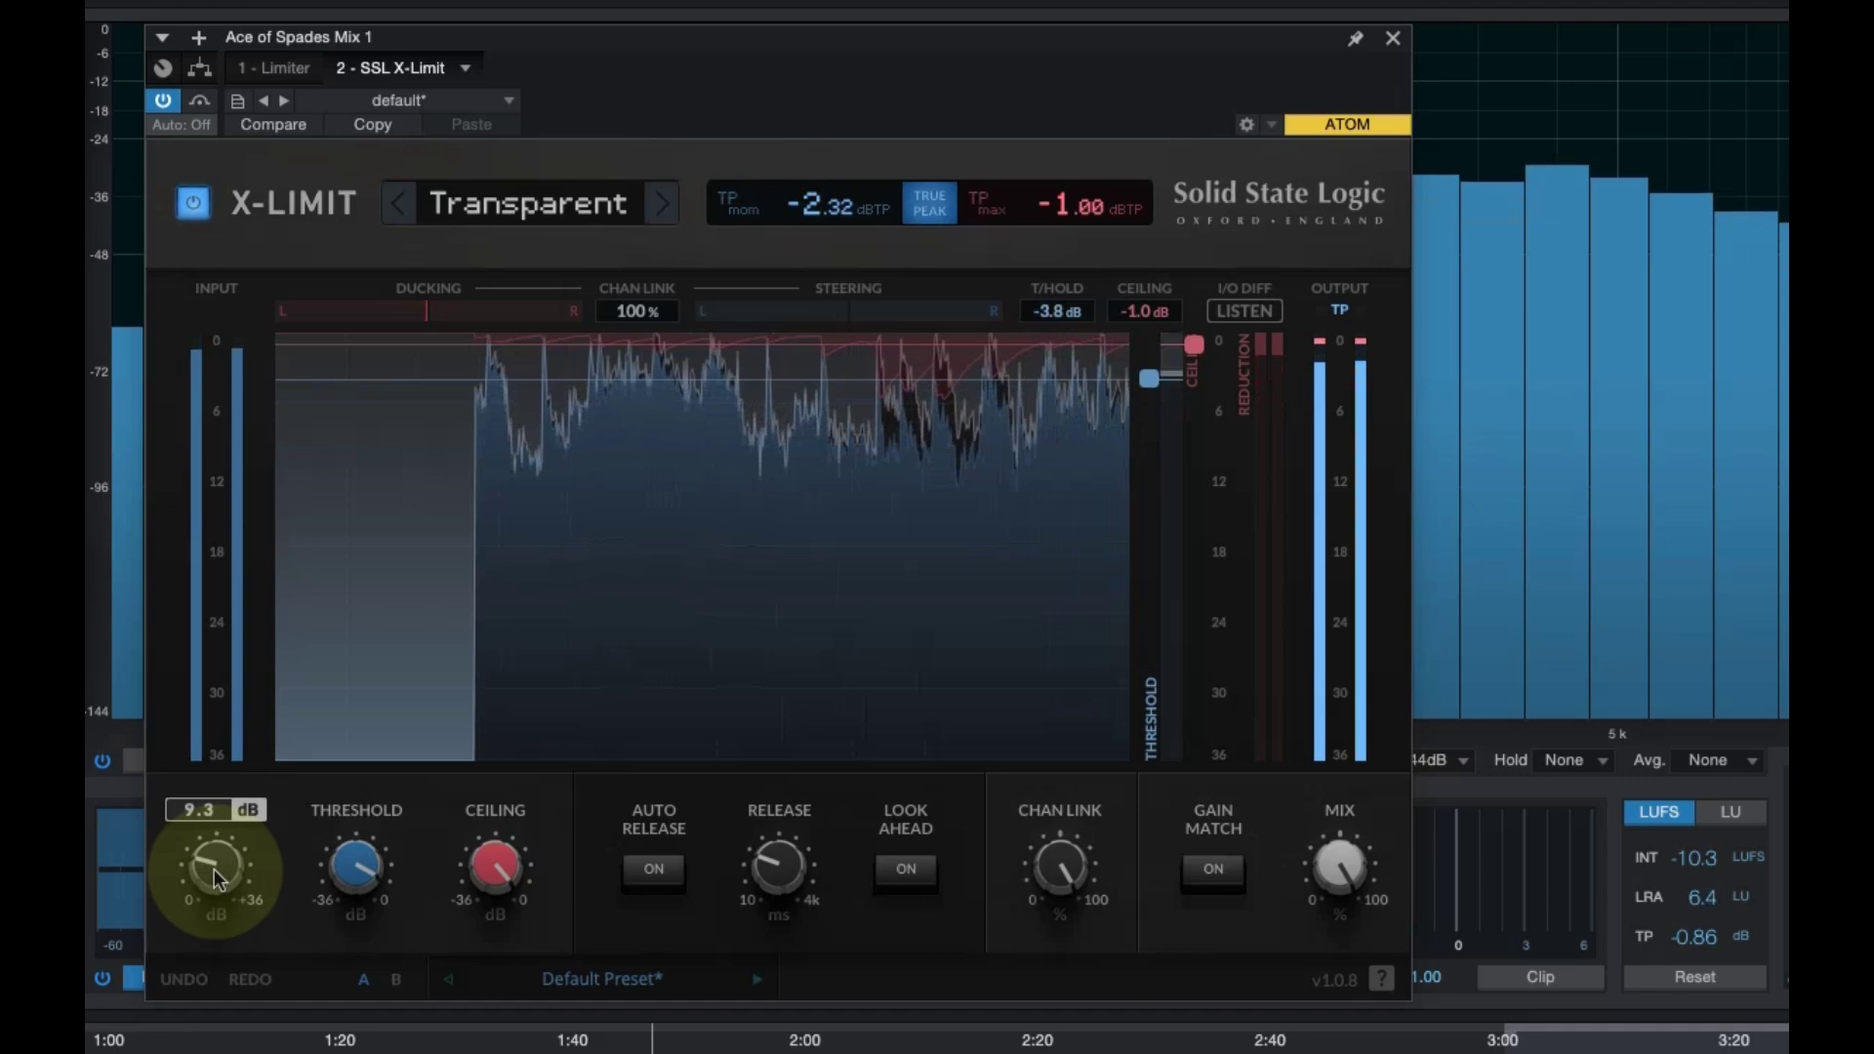
Turn on Auto Release and Look Ahead in the X-Limit and raise its ceiling to -0.5 dB.
left_click(652, 871)
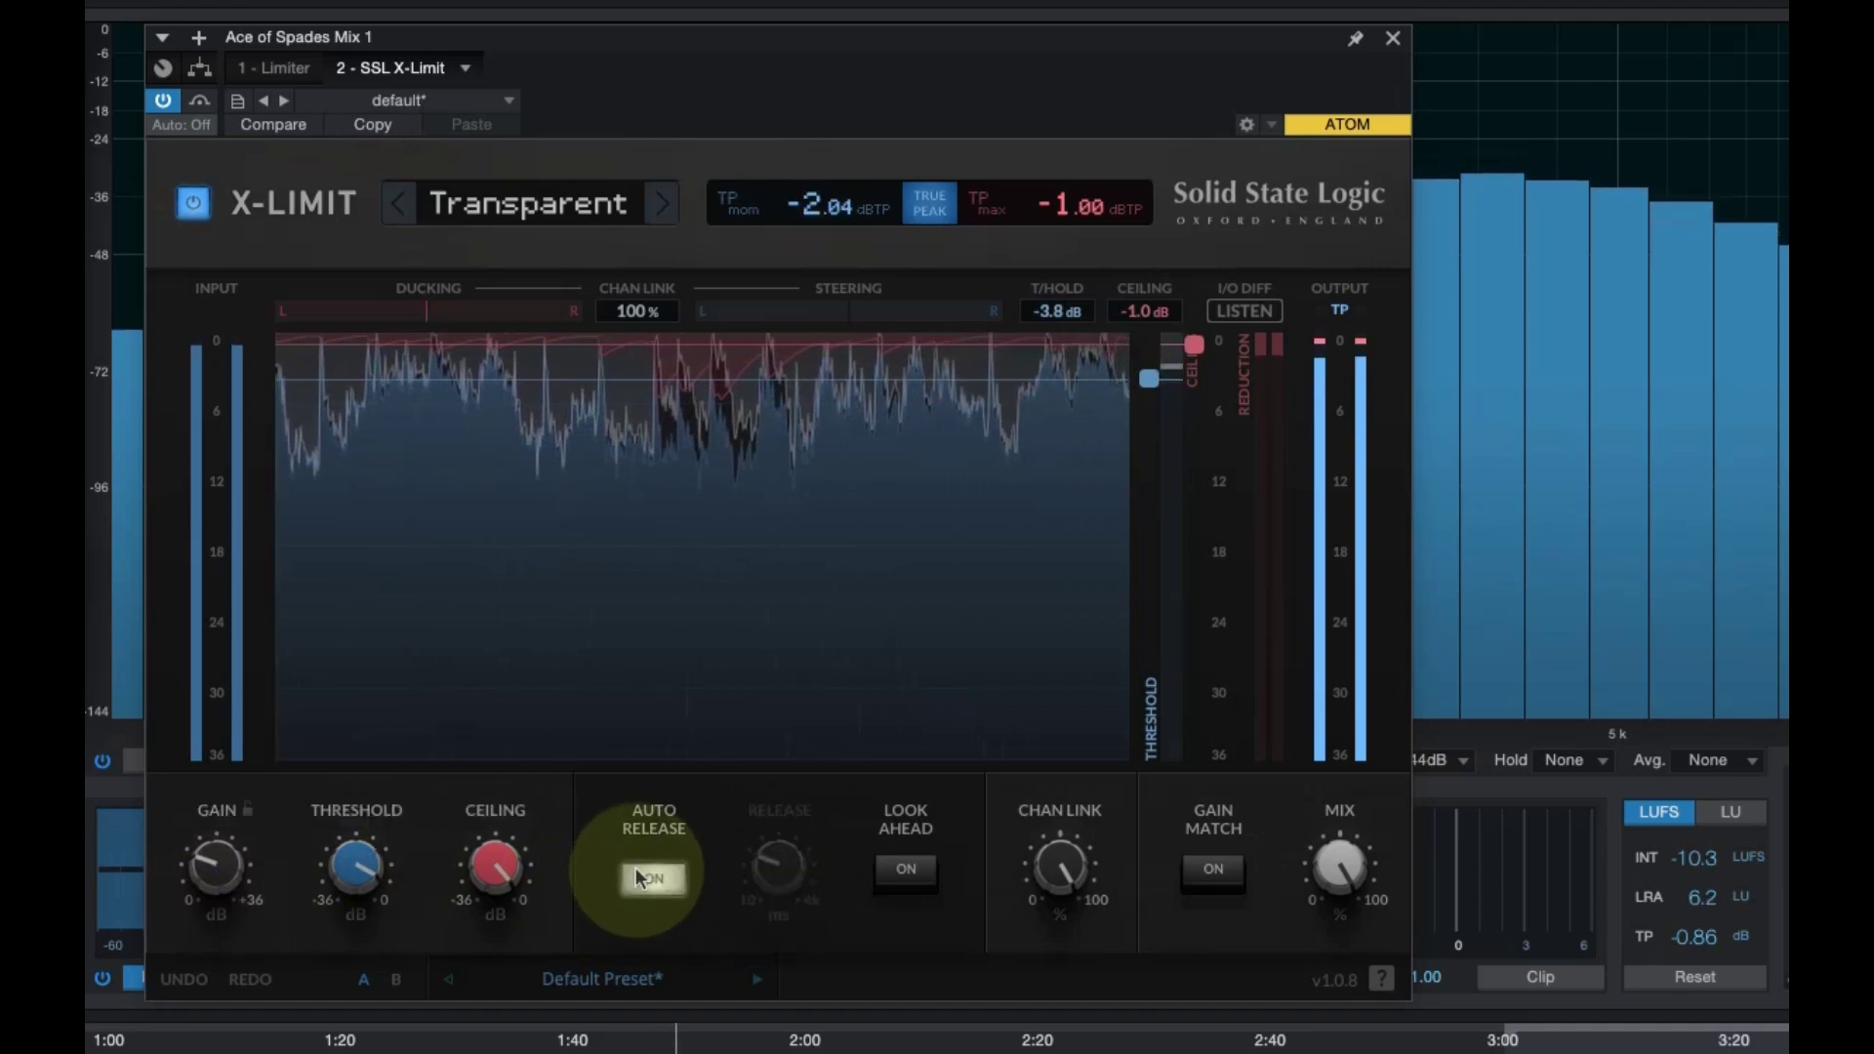
left_click(913, 881)
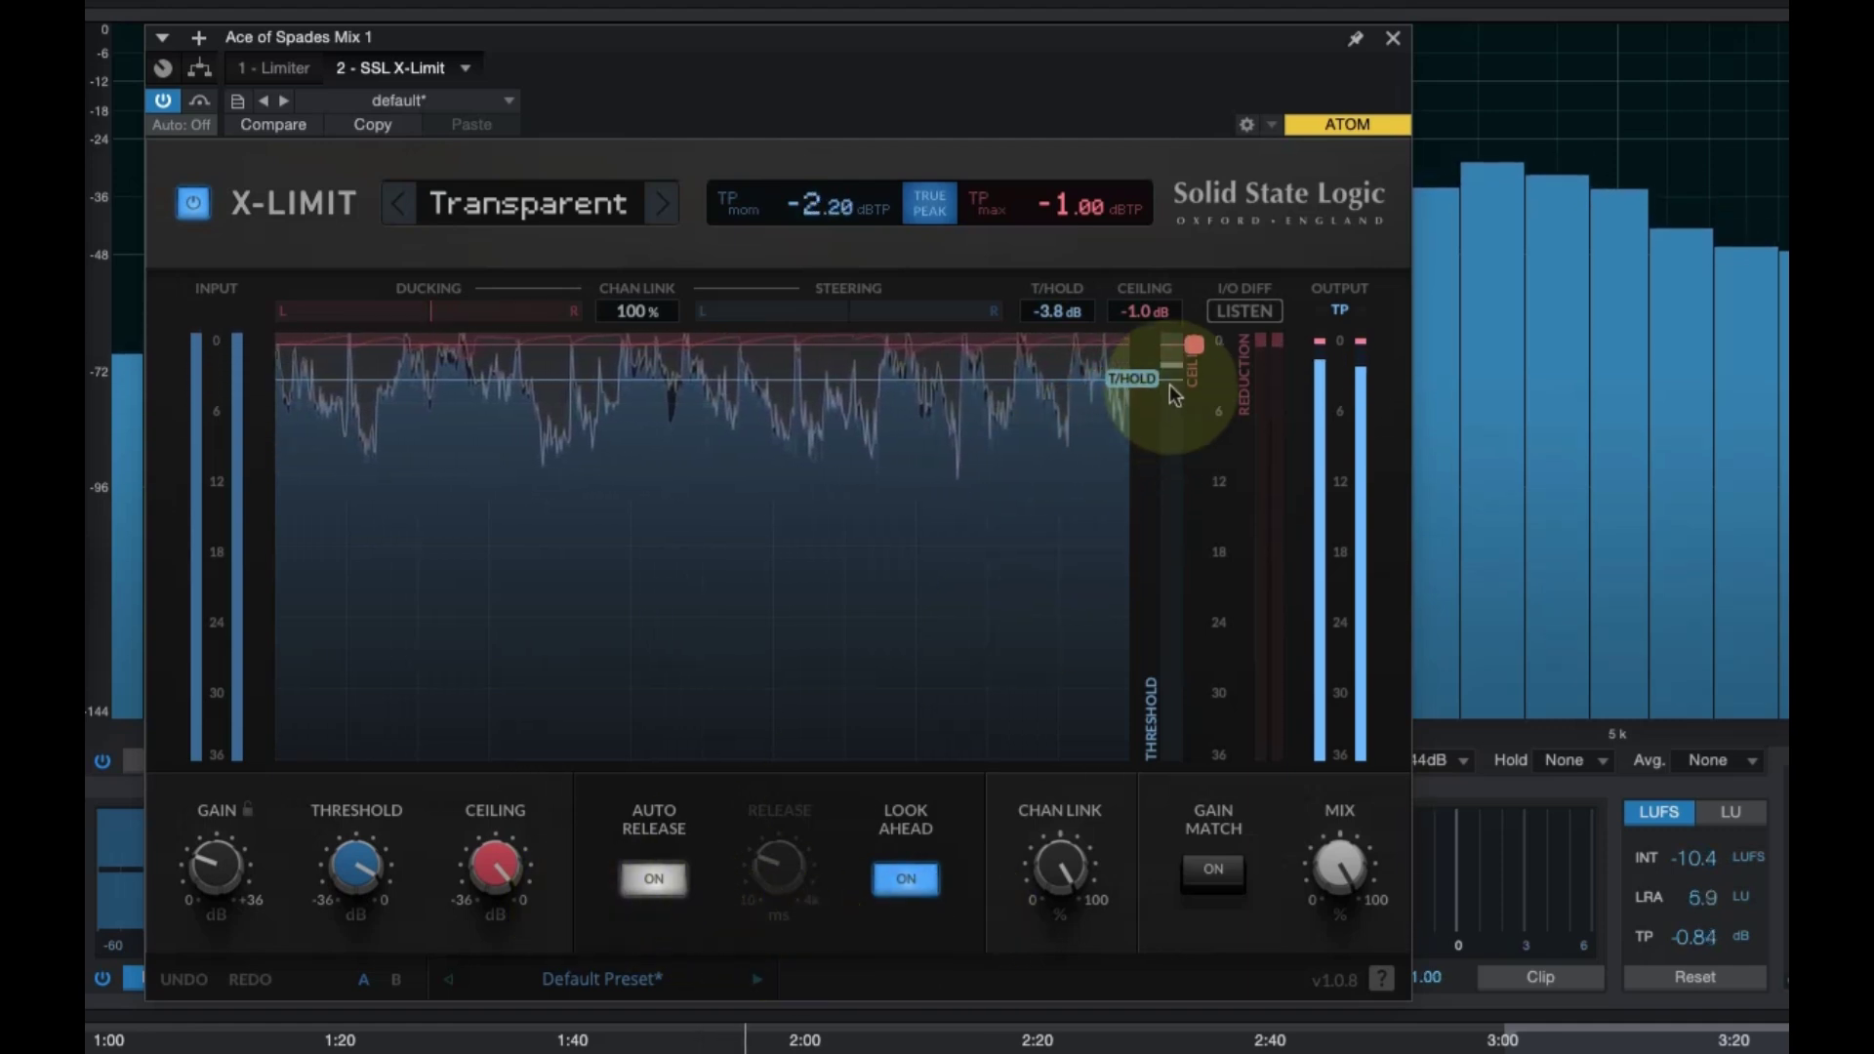
left_click_drag(1201, 344, 1199, 337)
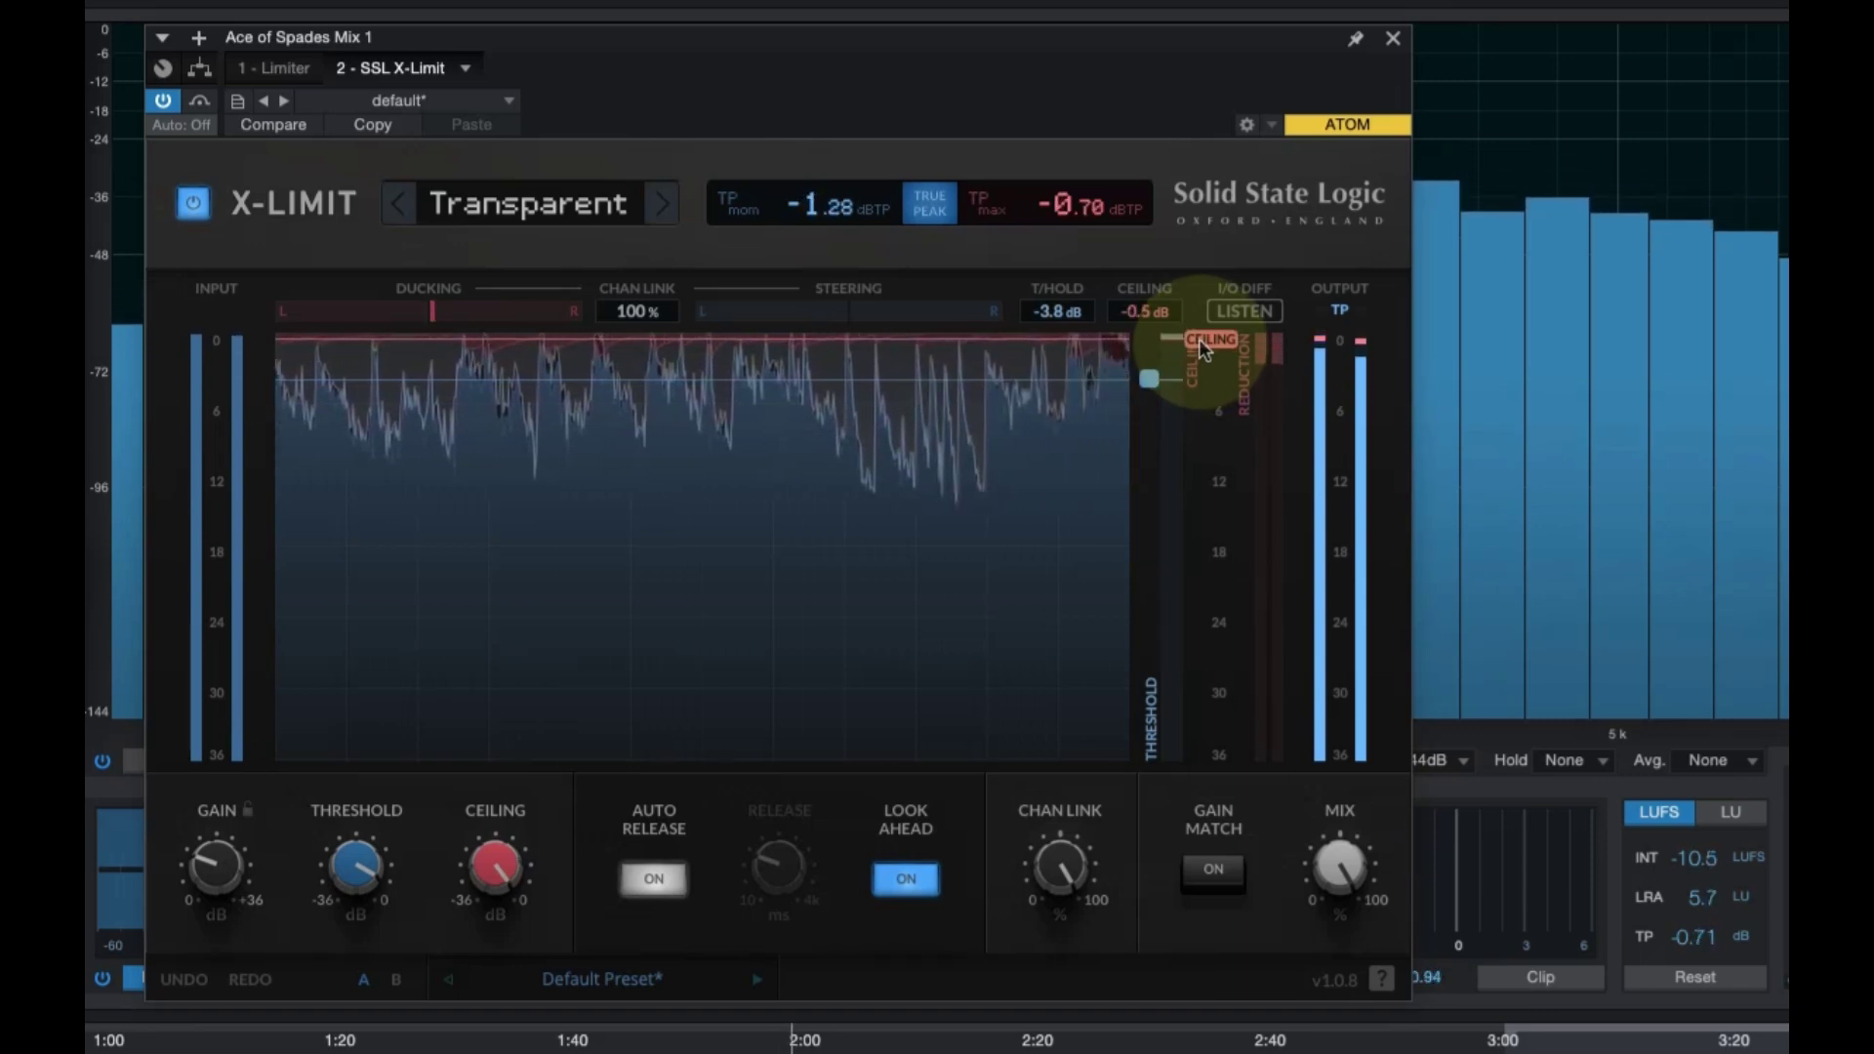
Set the X-Limit's threshold to -1.5 dB and switch its style to Glue, restarting the loudness measurement.
mouse_move(354, 871)
left_mouse_down()
mouse_move(351, 962)
mouse_move(363, 858)
left_mouse_up()
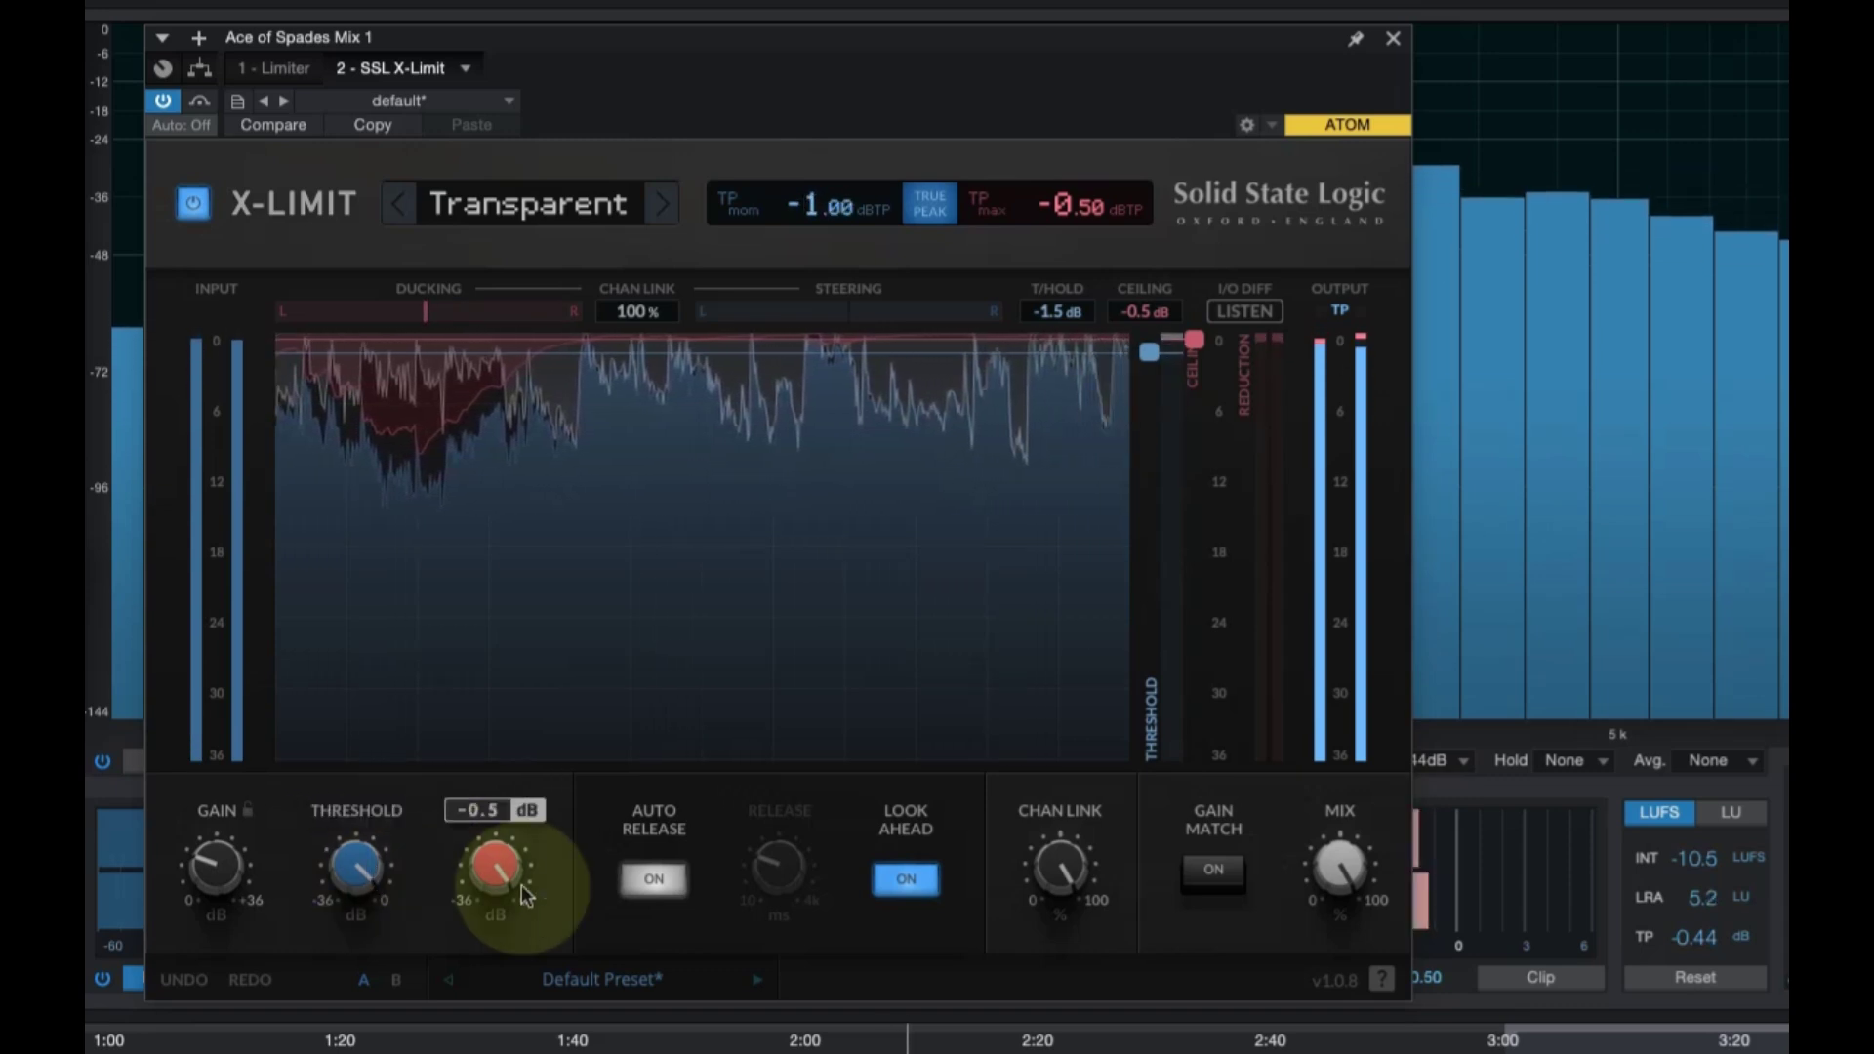
left_click(656, 205)
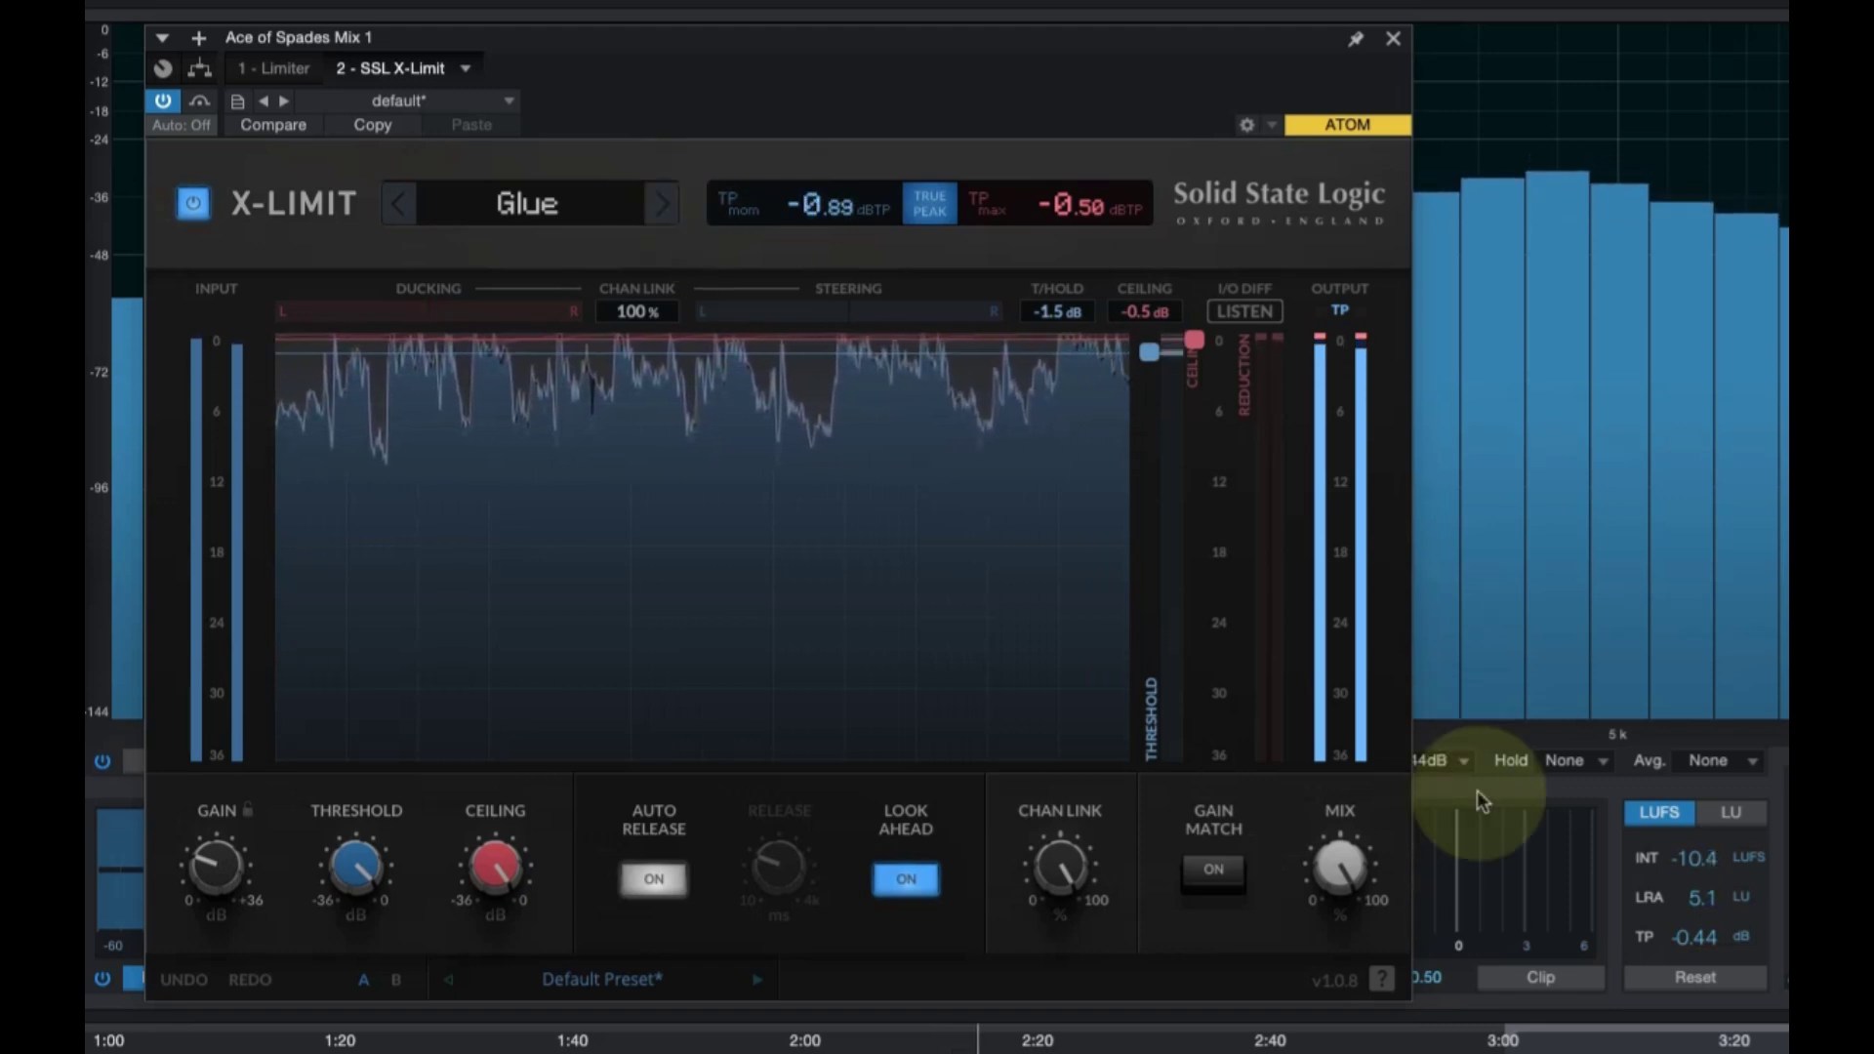
left_click(1695, 977)
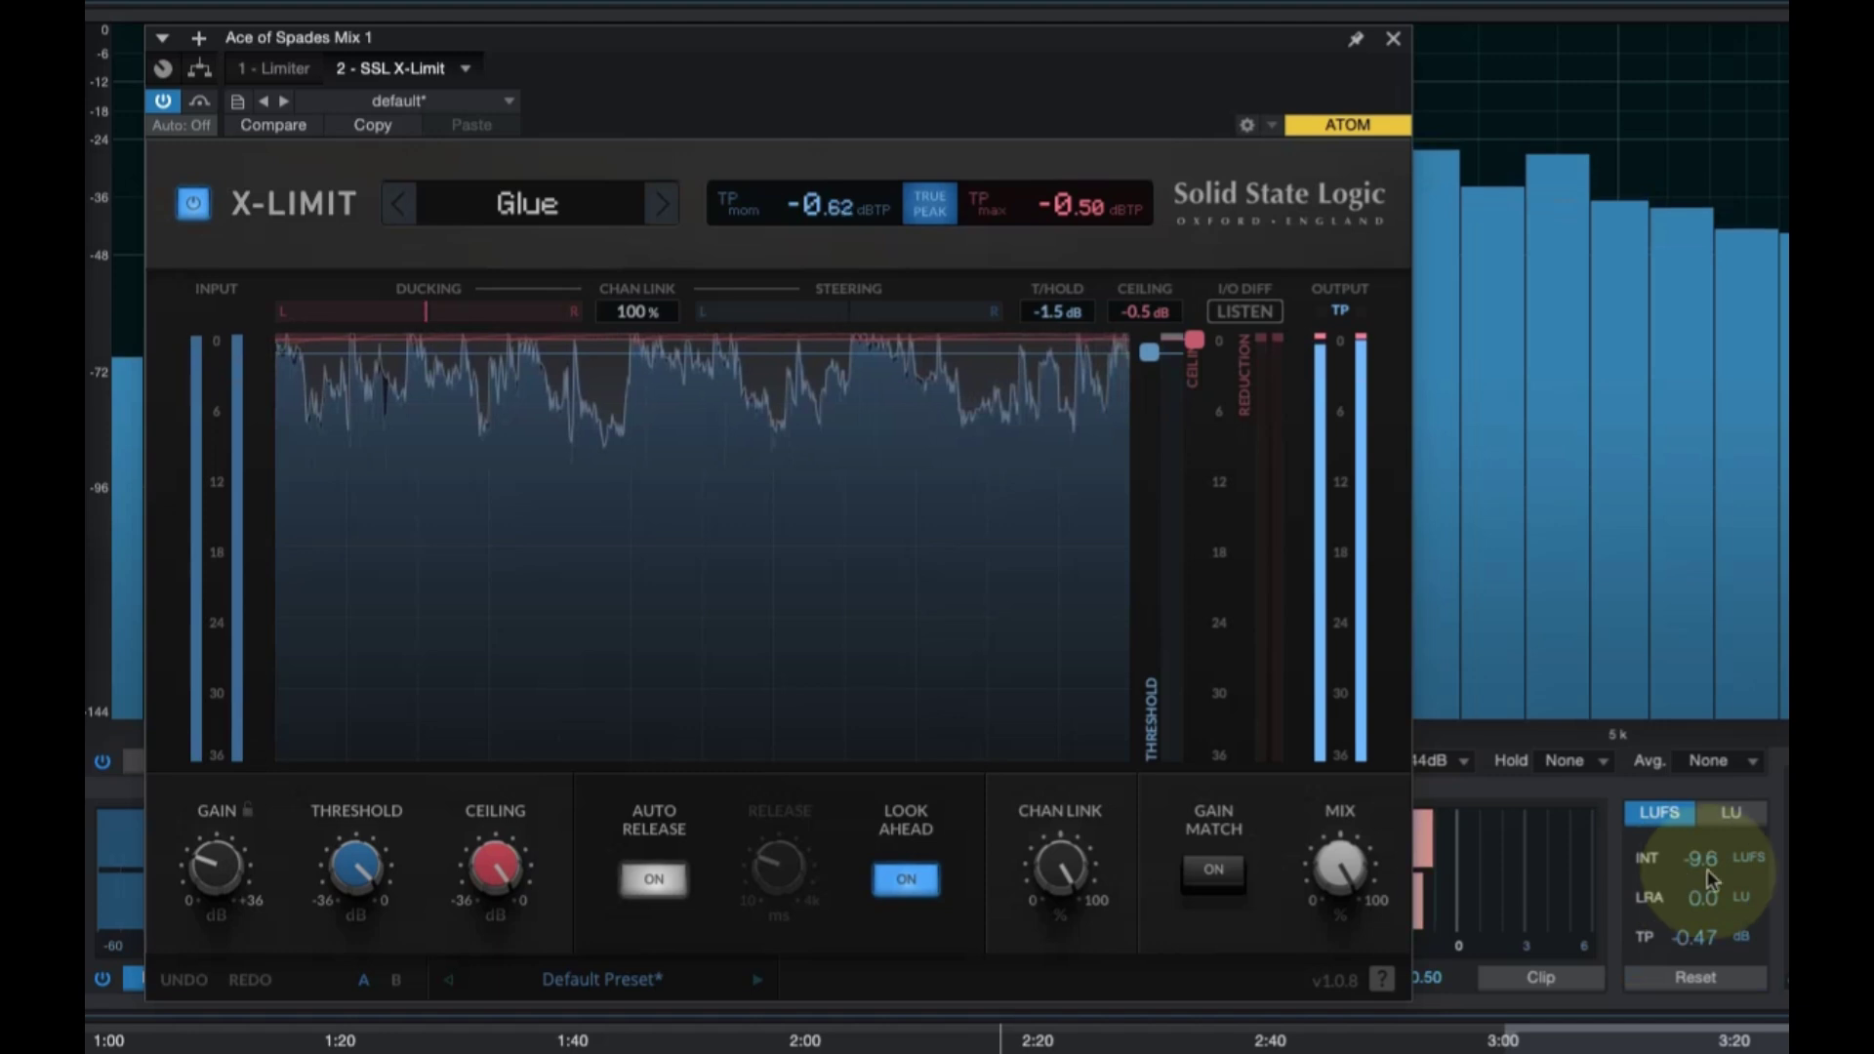
Adjust the X-Limit's input gain to 7.2 dB, resetting the loudness readings along the way.
left_click_drag(212, 866, 213, 896)
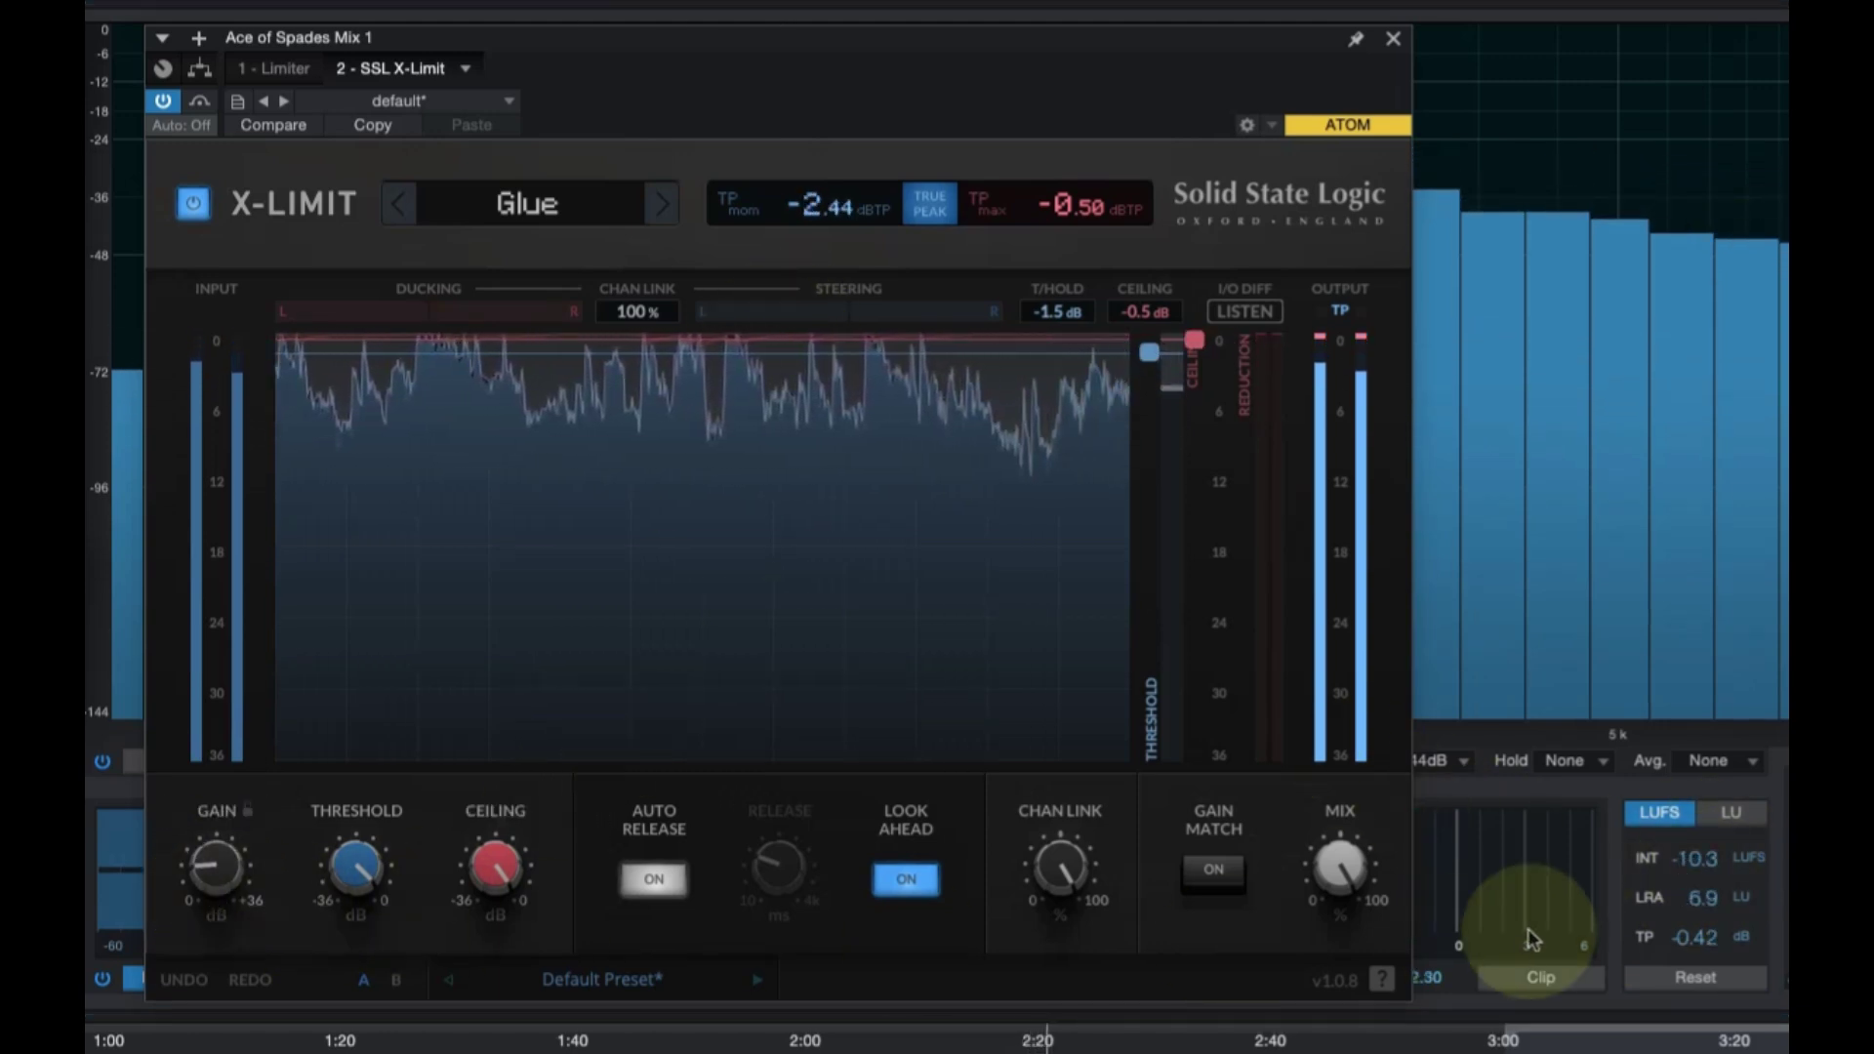
left_click(1695, 977)
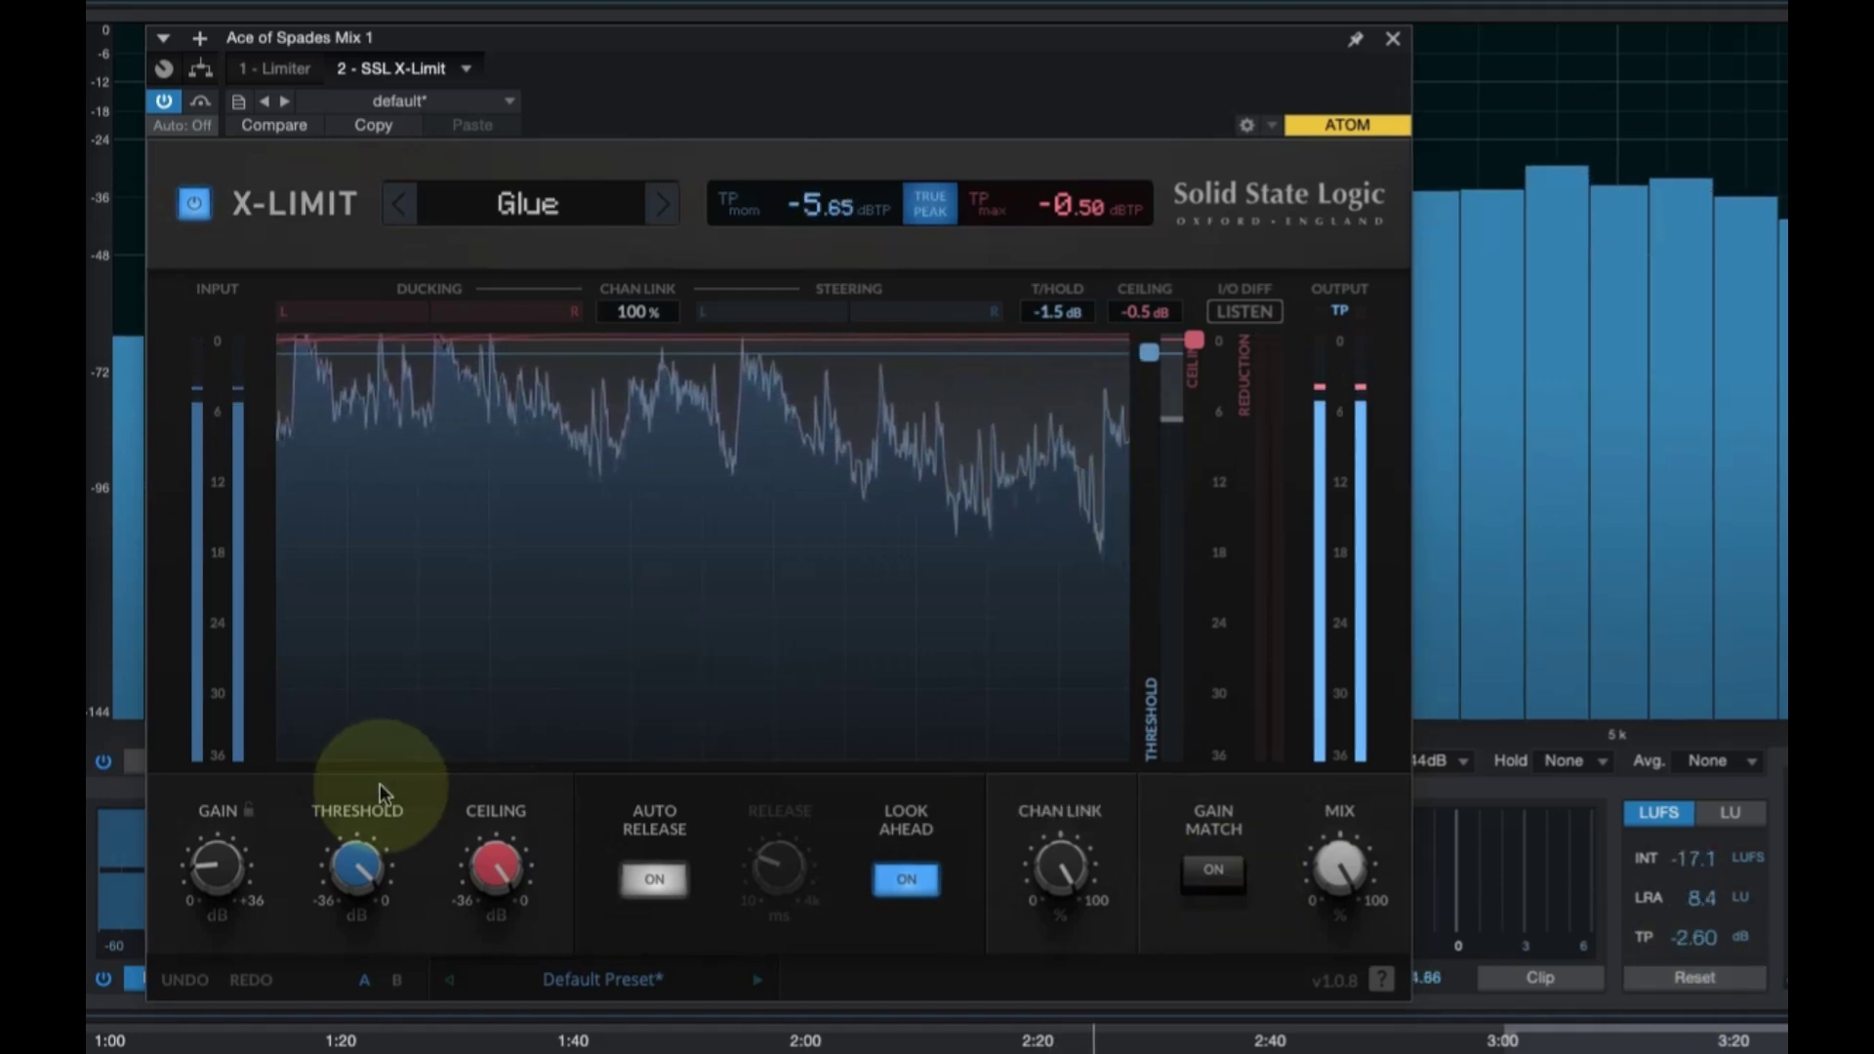
left_click_drag(176, 903, 209, 873)
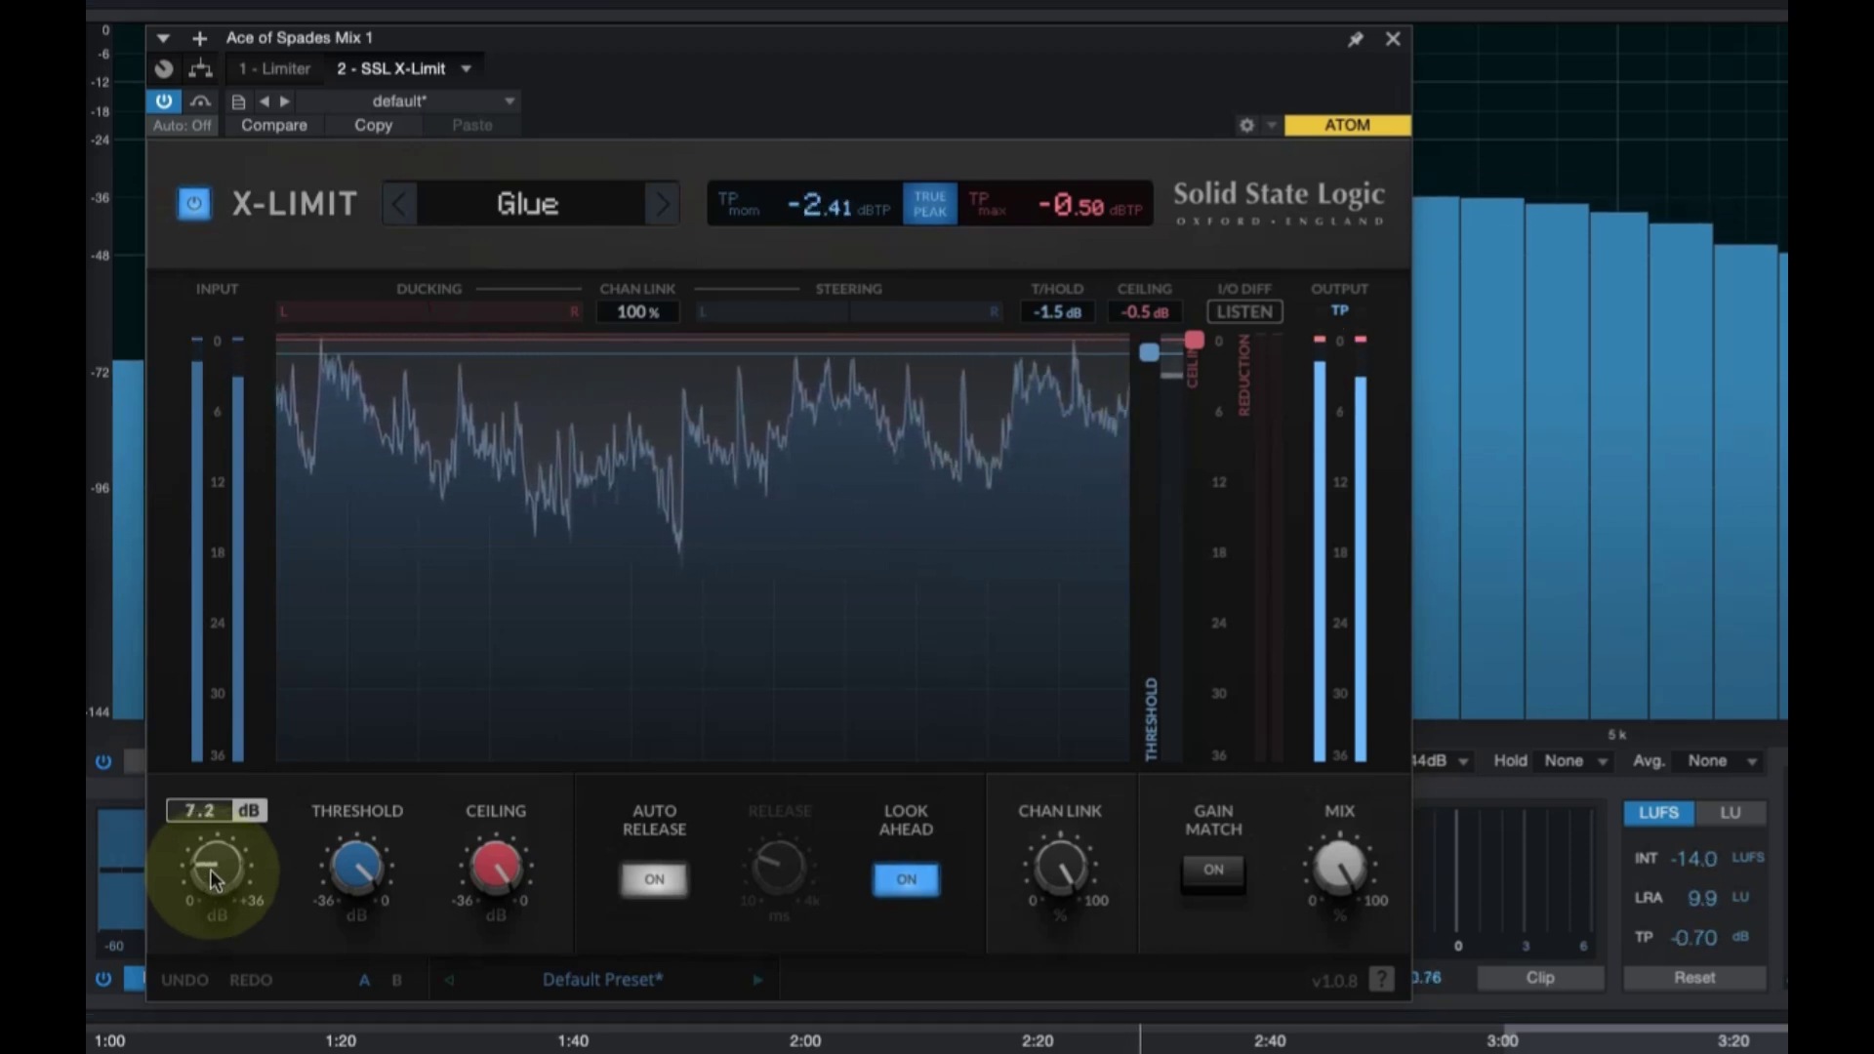
left_click(1694, 977)
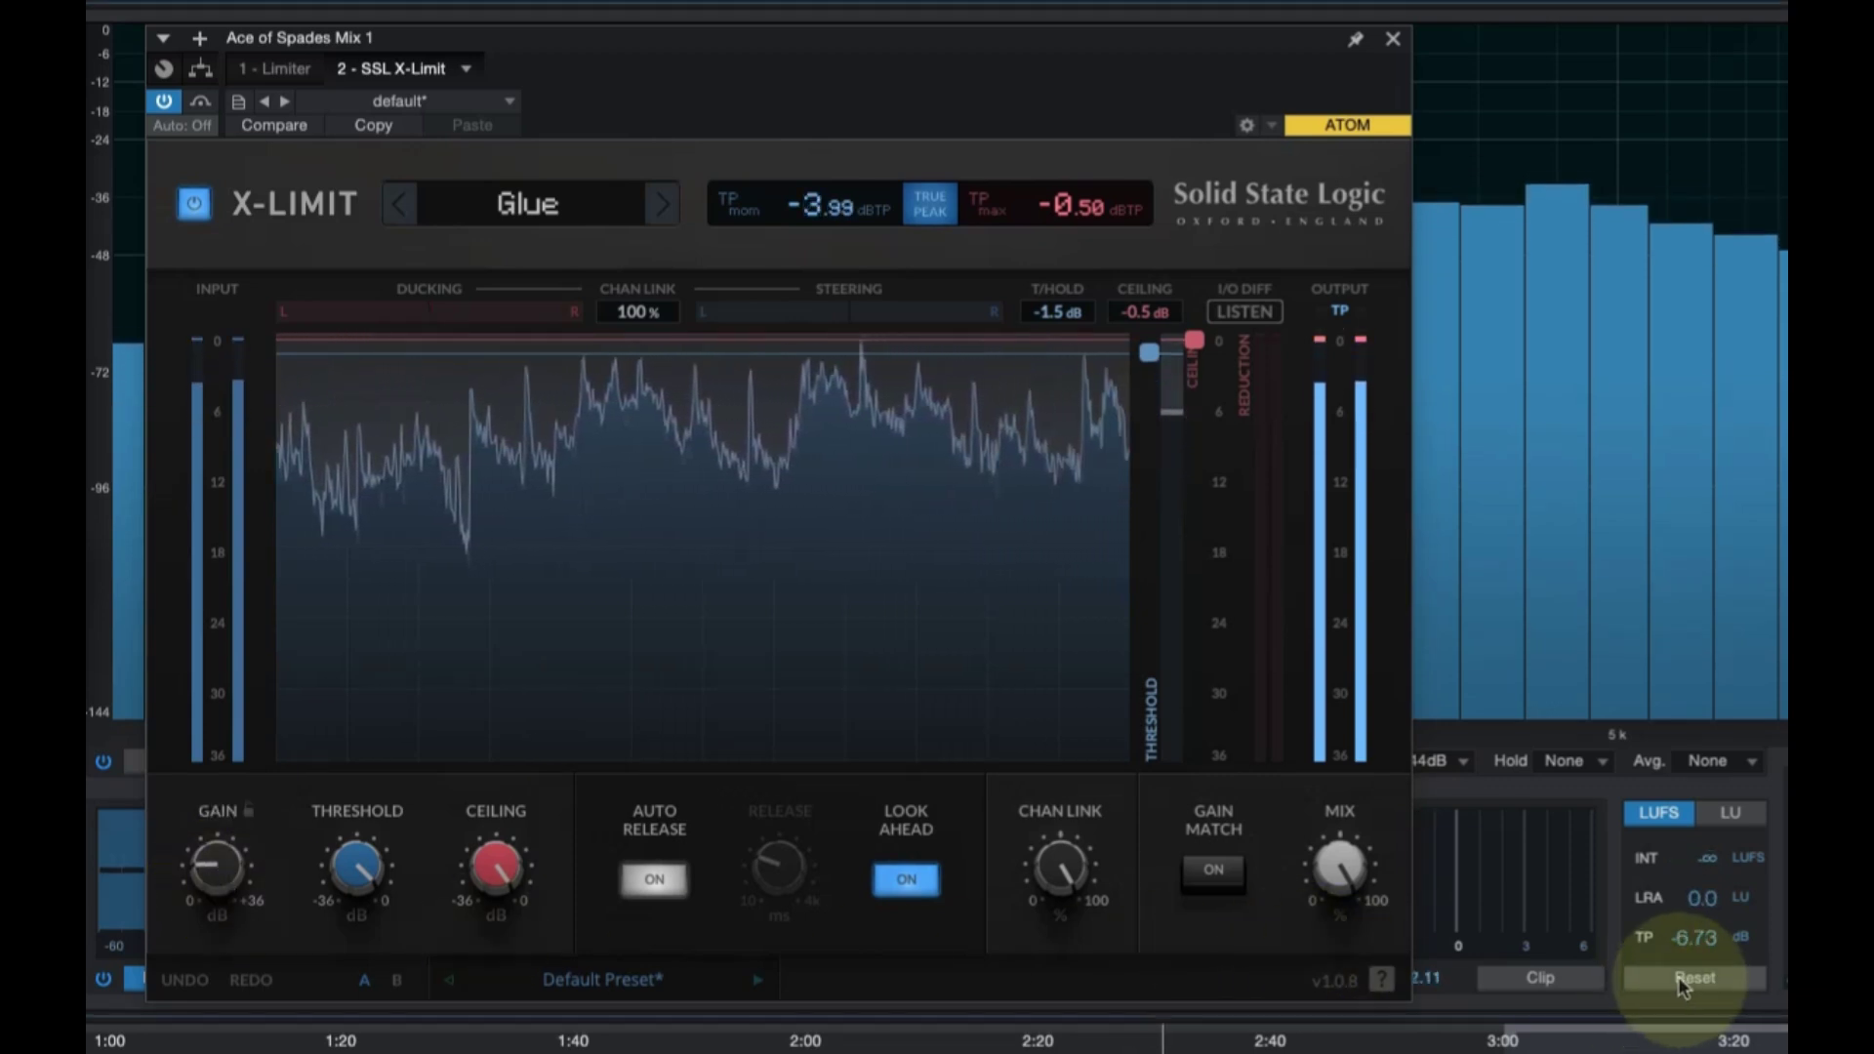
Audition the Punch and Auto styles with a fresh loudness reading, comparing Auto against the bypassed plug-in.
left_click(663, 204)
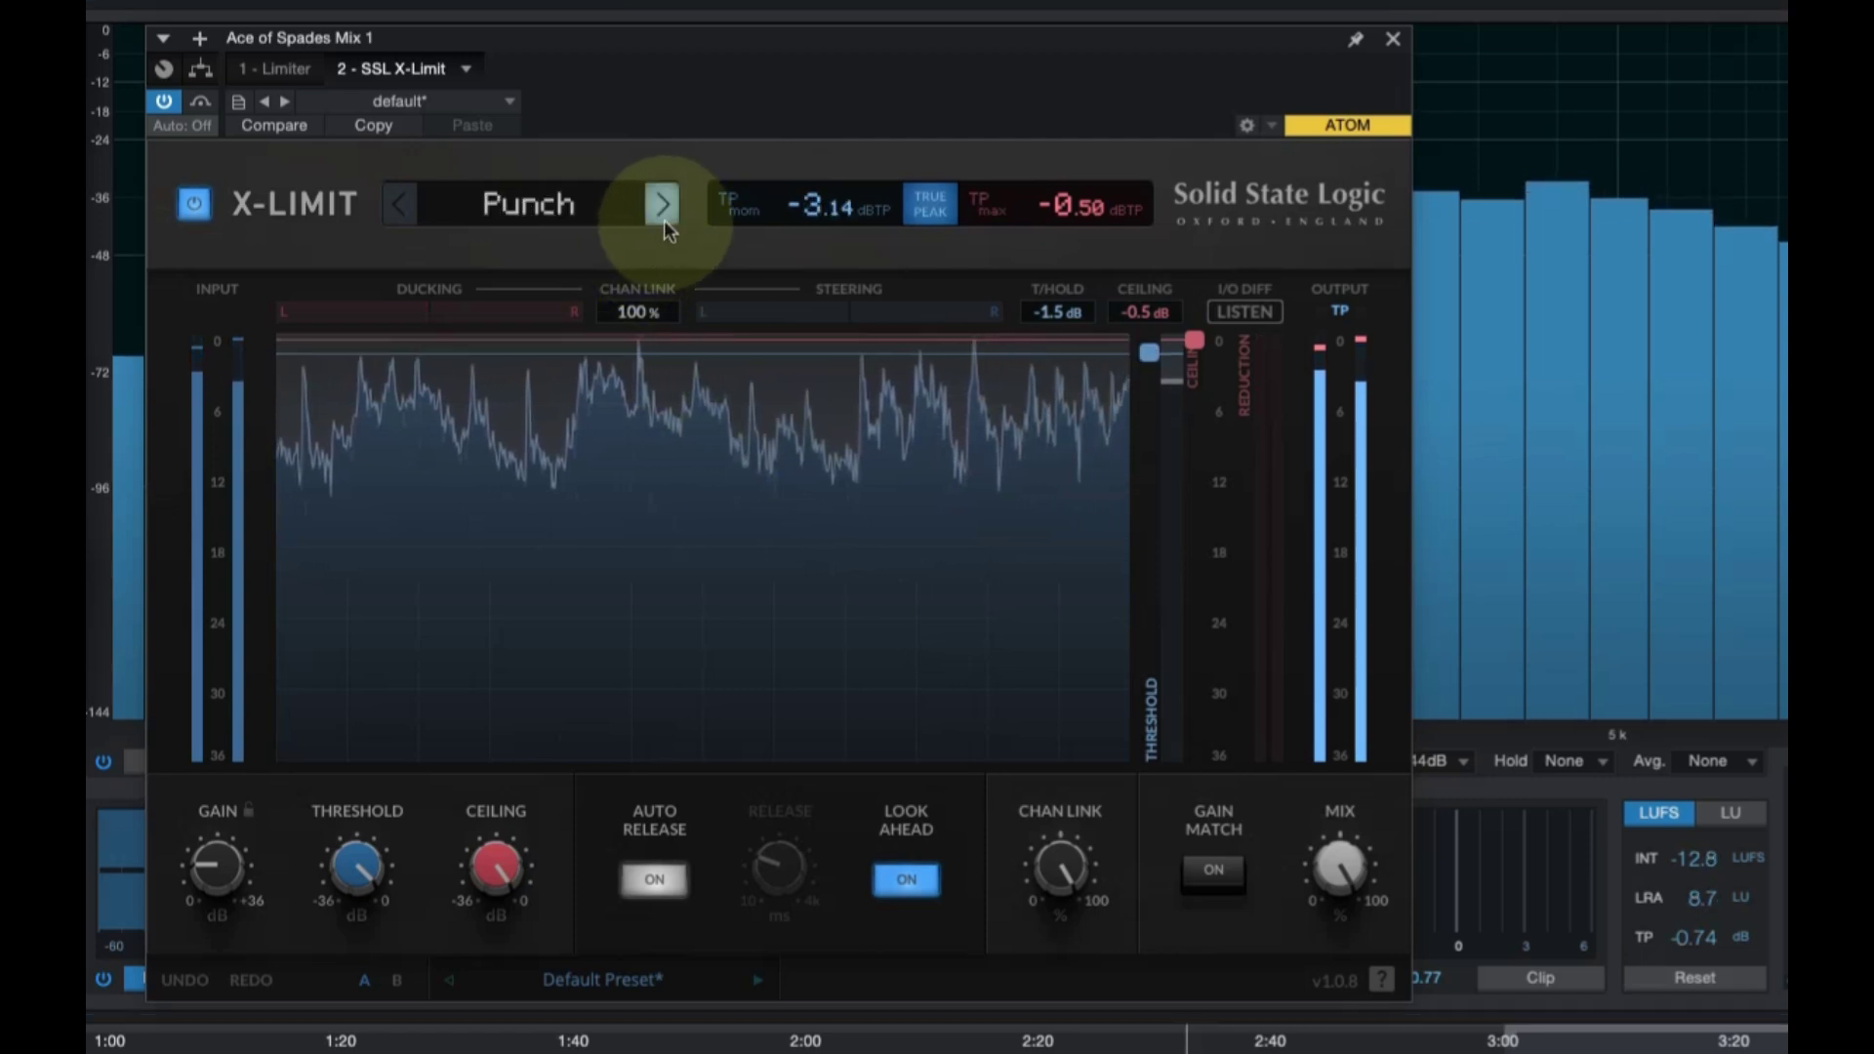
left_click(1694, 977)
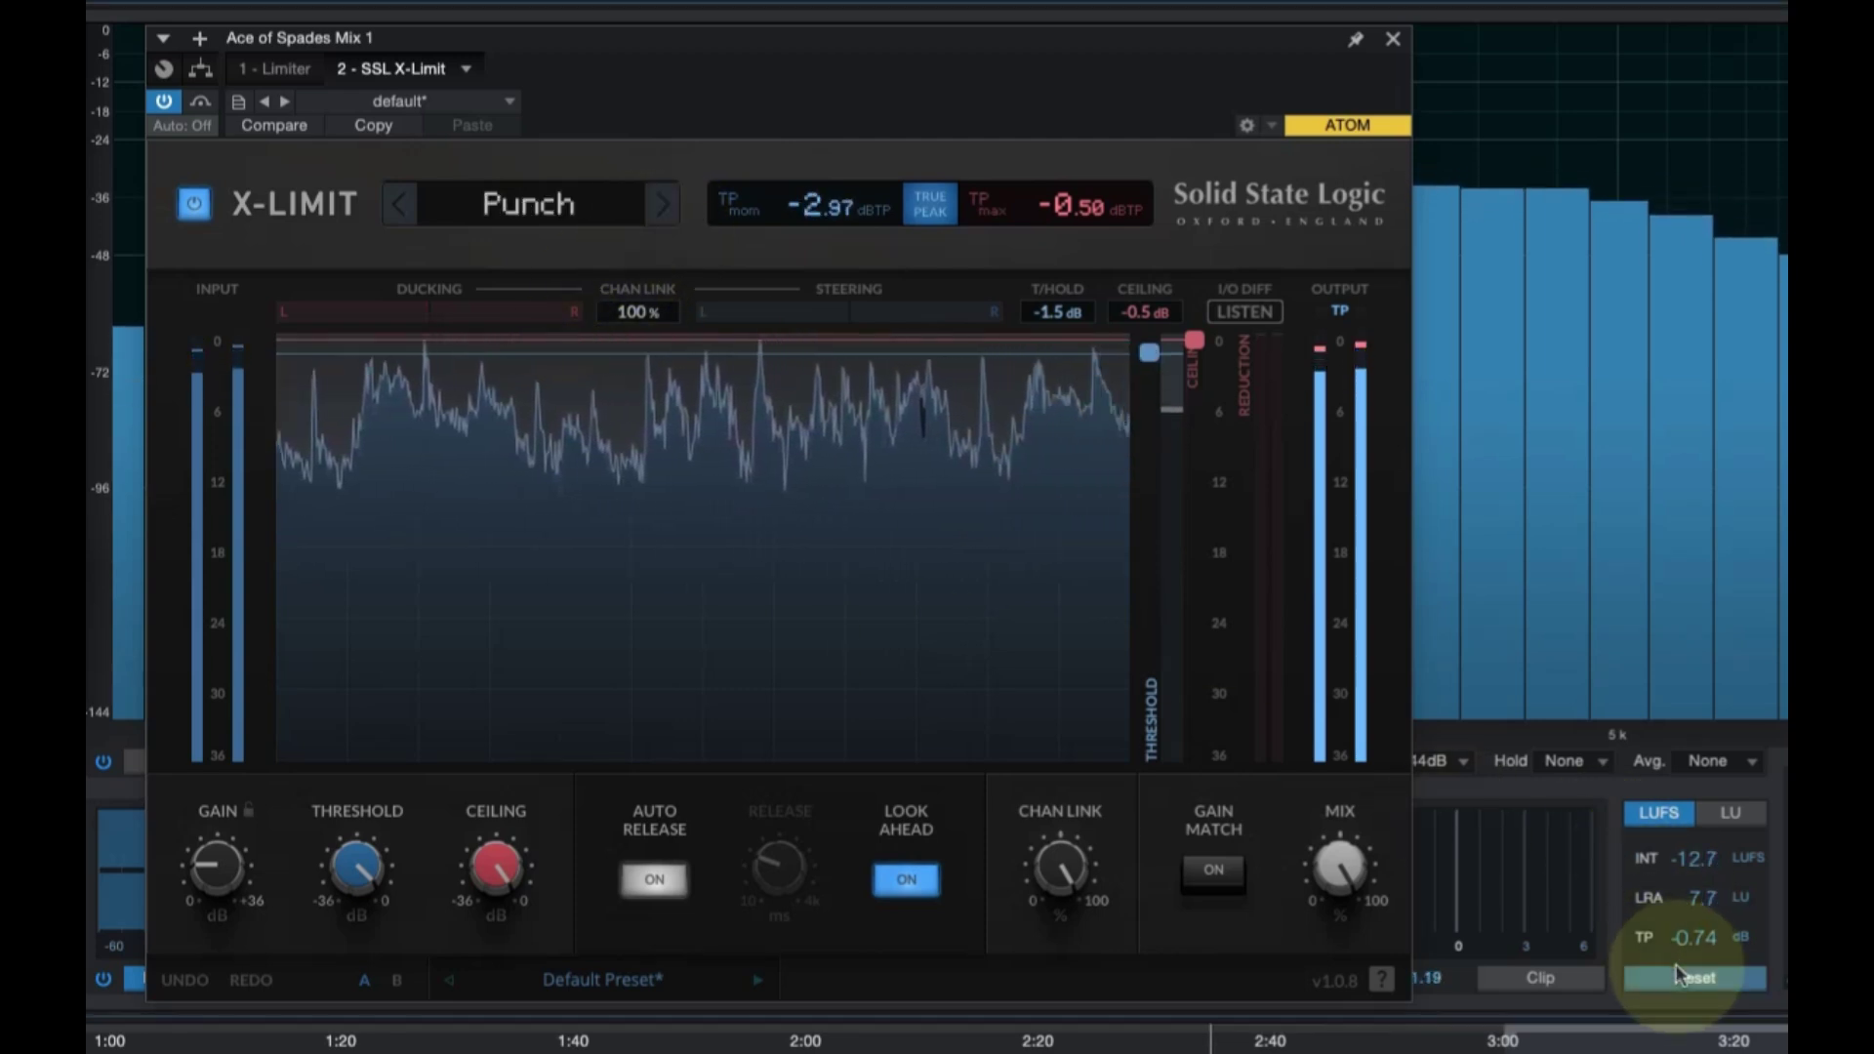
left_click(664, 209)
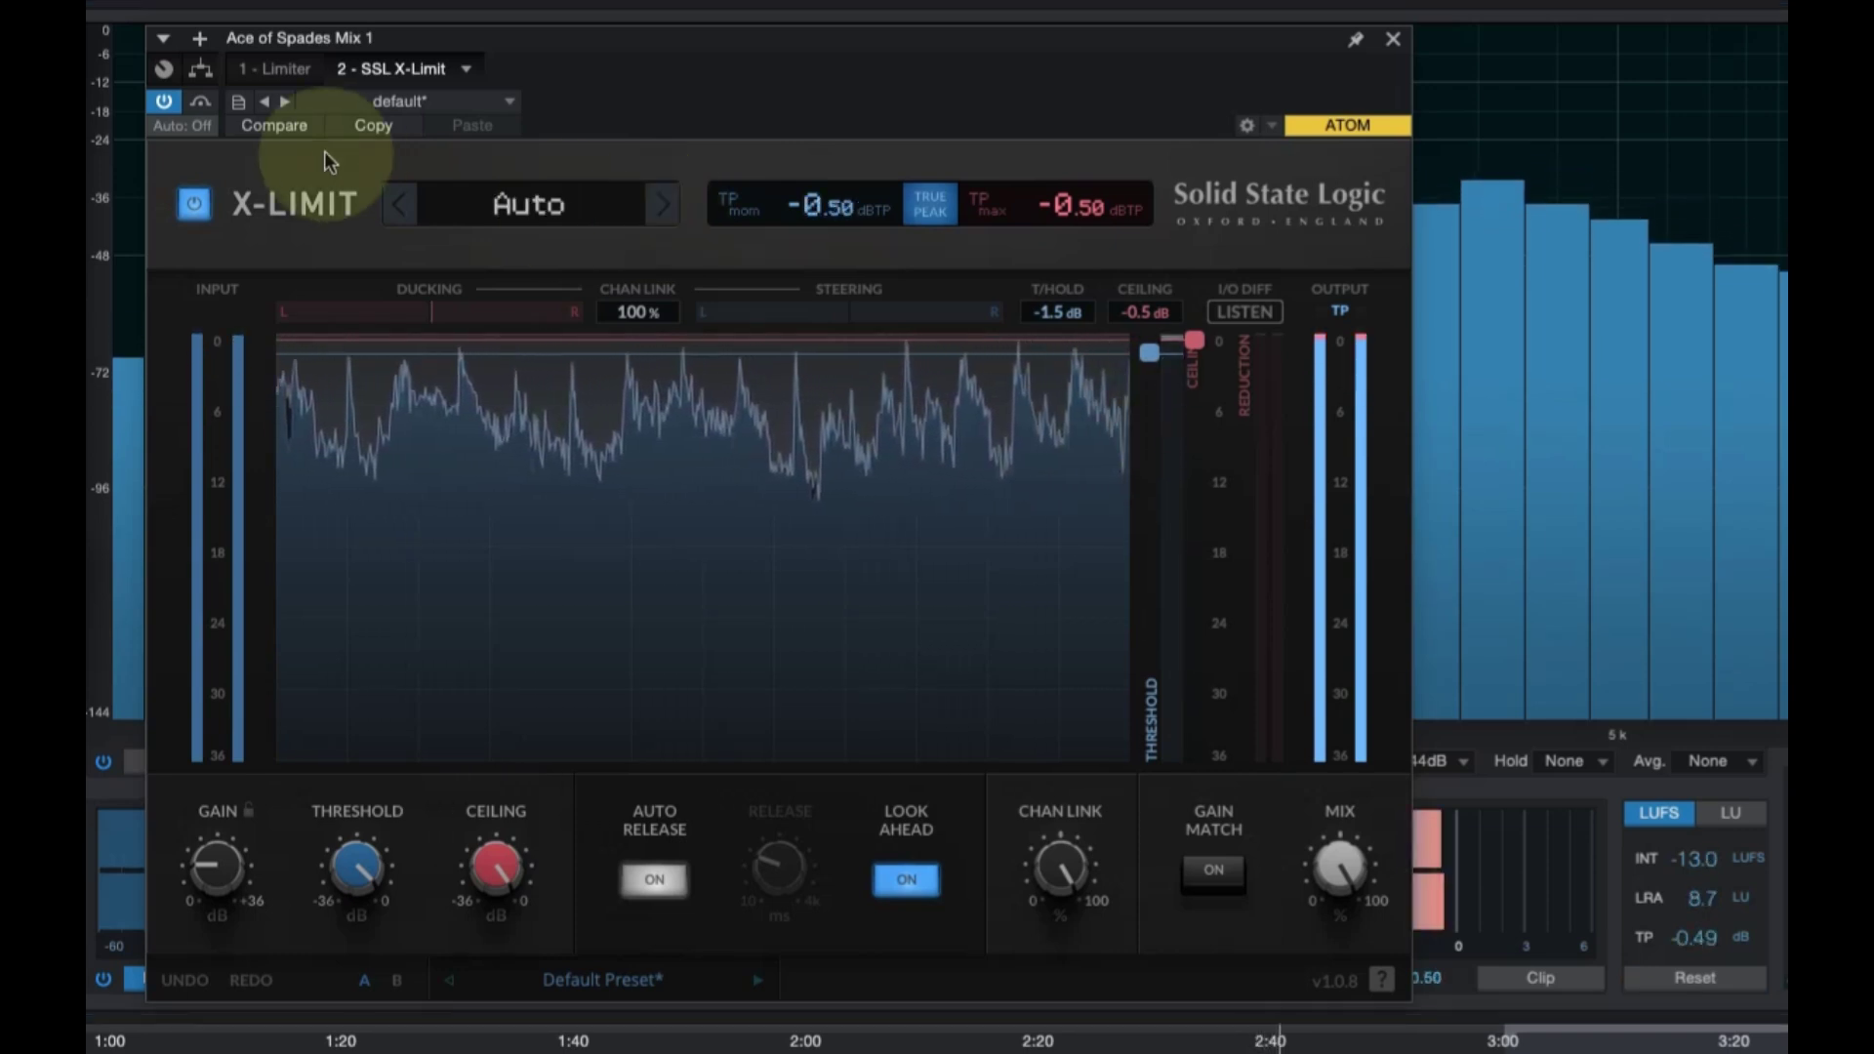
left_click(165, 102)
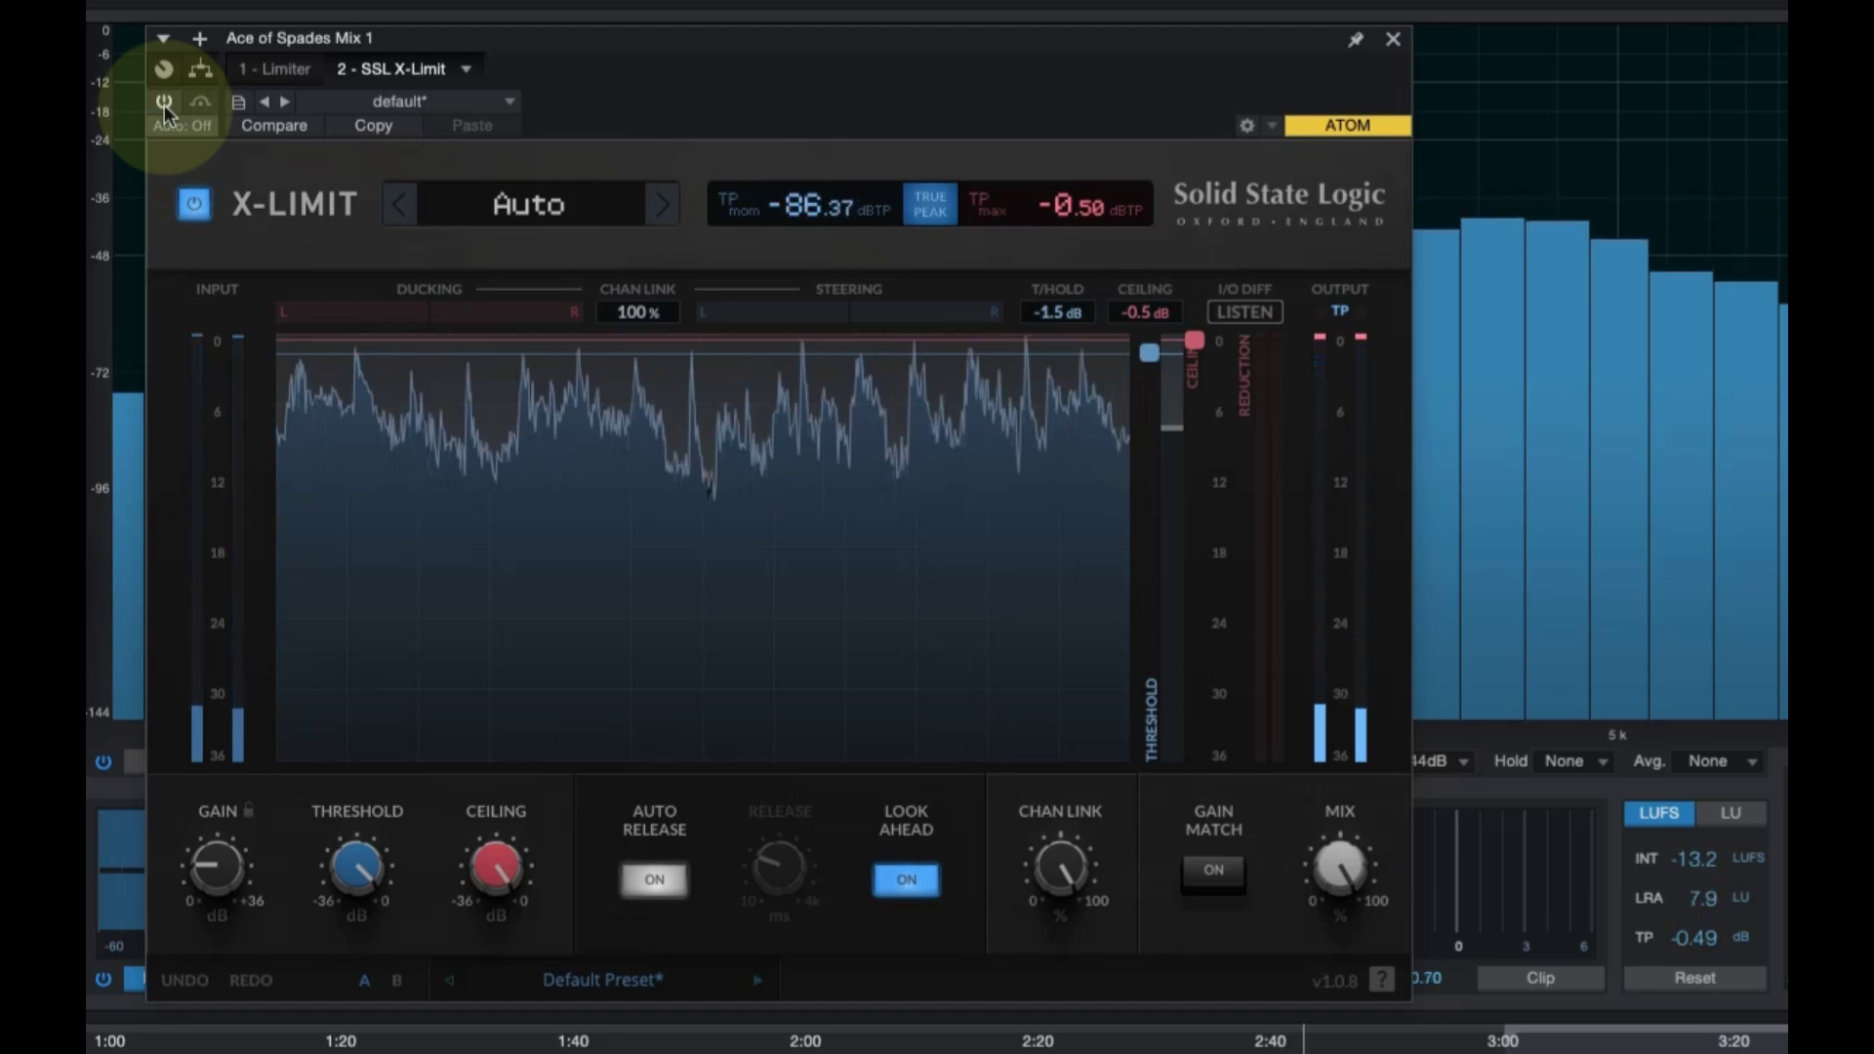
left_click(164, 101)
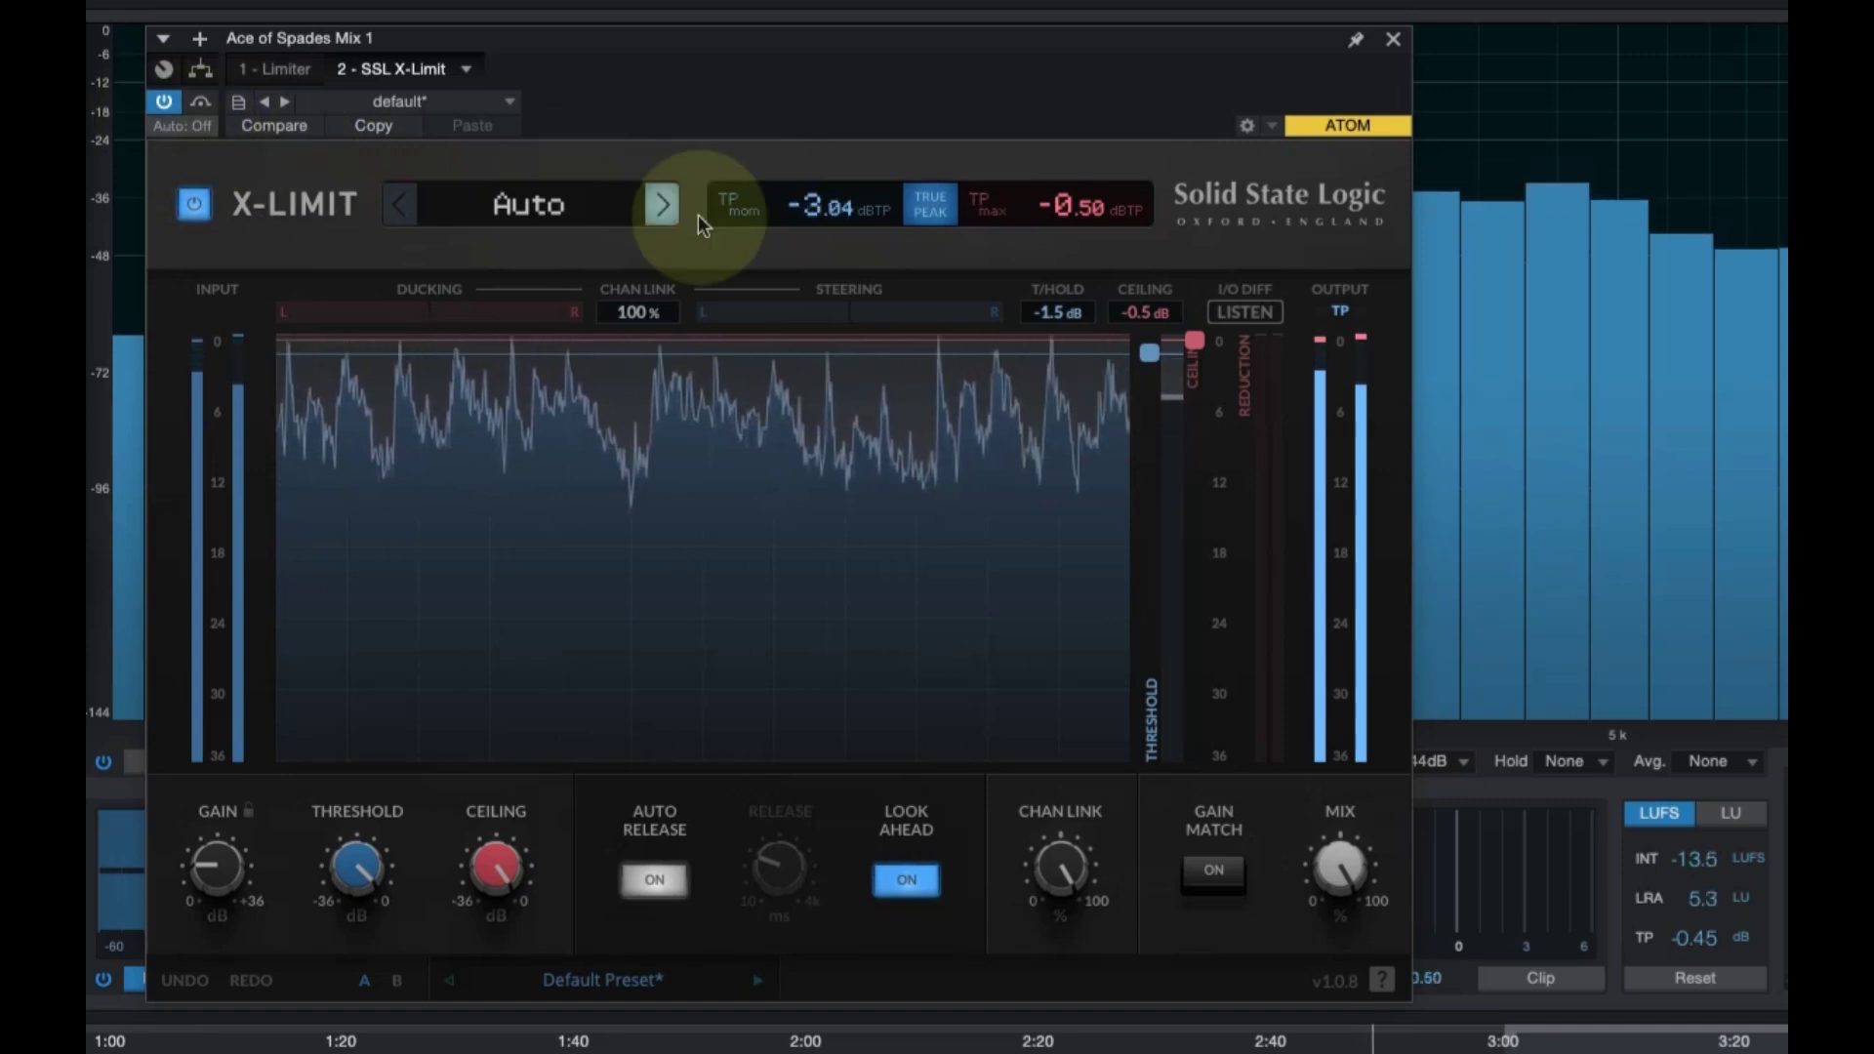
Switch the X-Limit to the Transparent style with its ceiling at -1.0 dB and threshold at -2.3 dB.
left_click(663, 205)
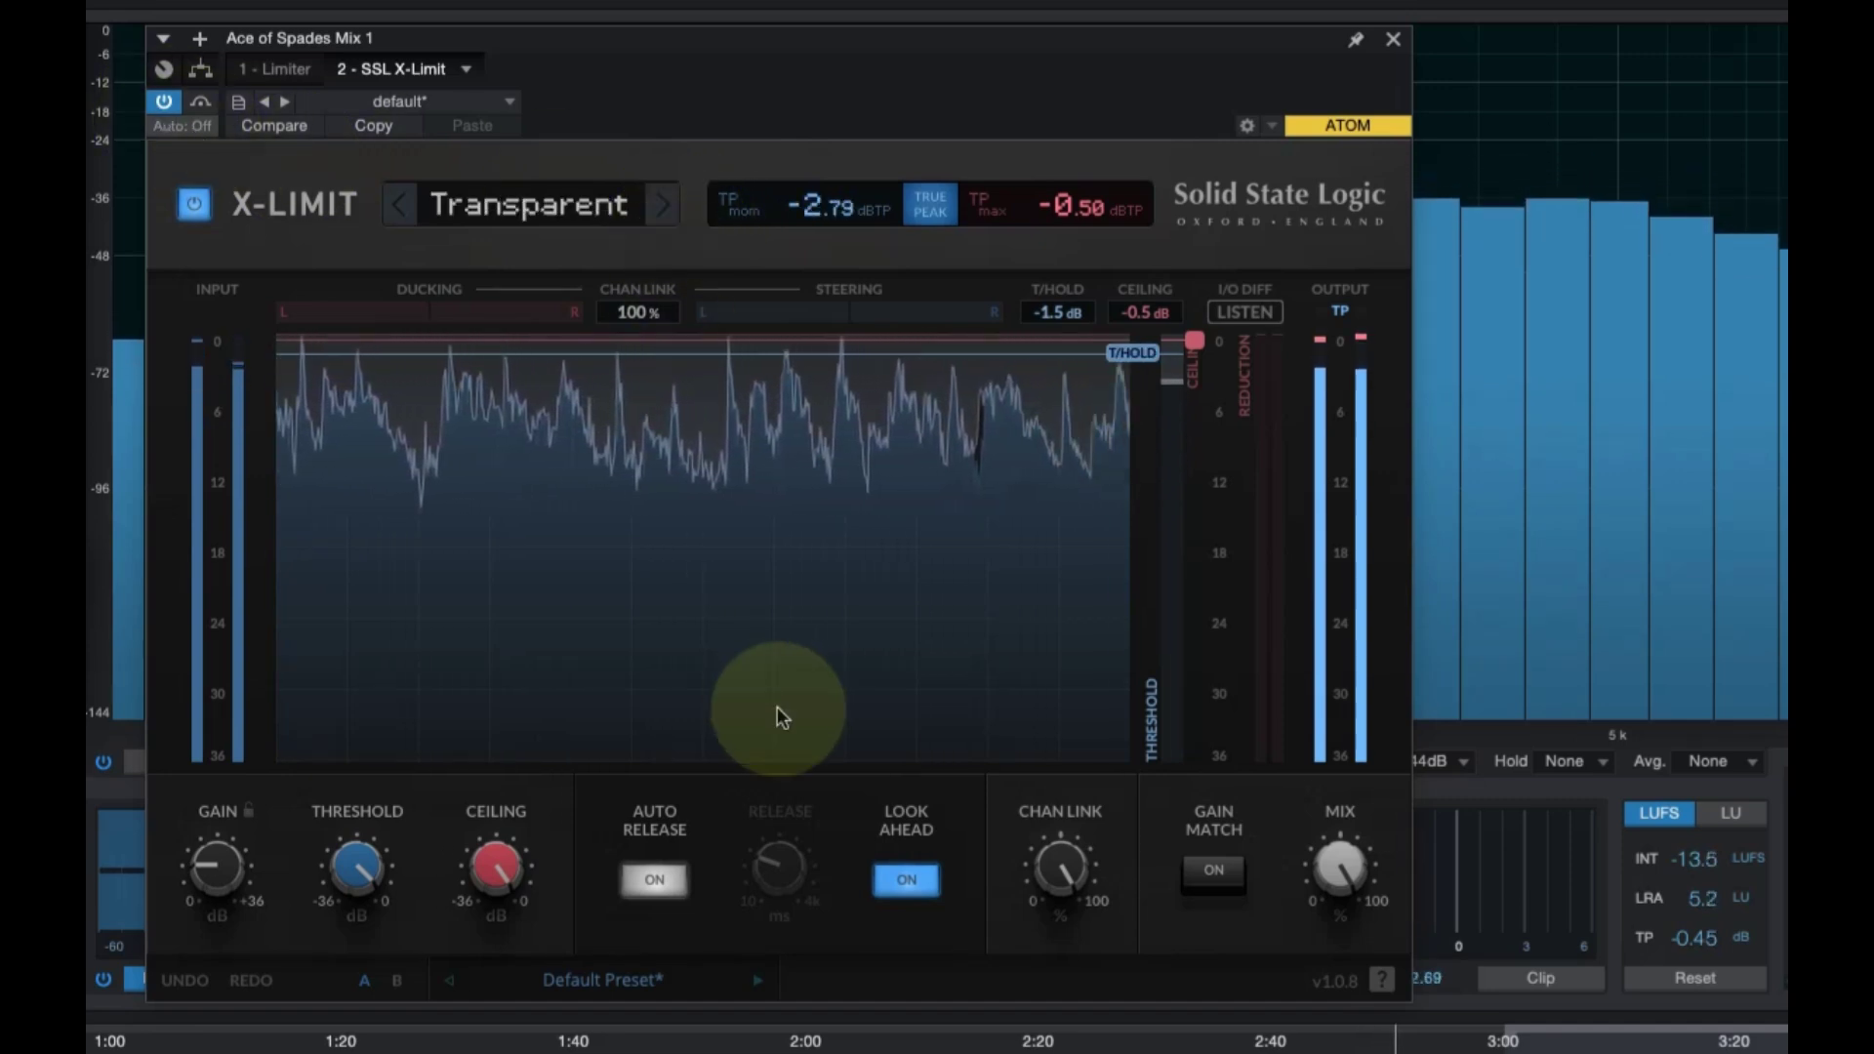
left_click_drag(1197, 342, 1151, 371)
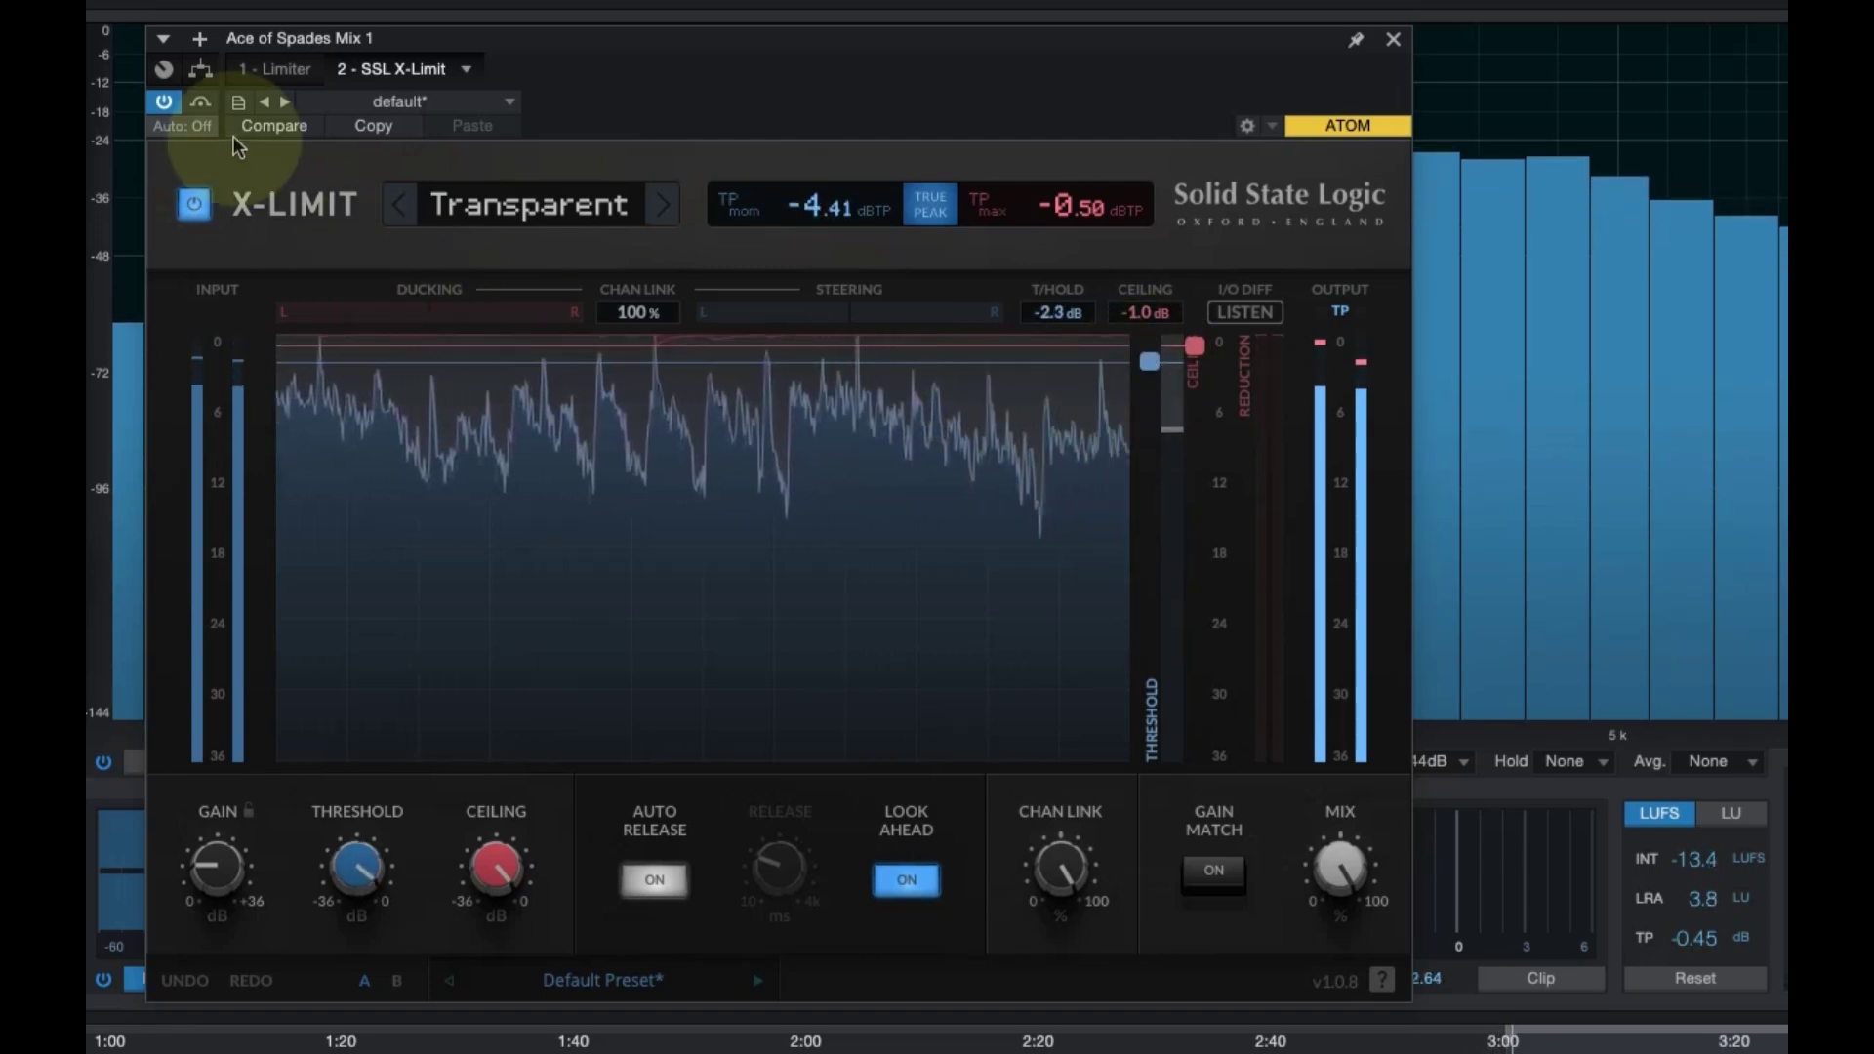
Return to the stock Limiter on Ace of Spades Mix 1 and re-enable it.
left_click(263, 70)
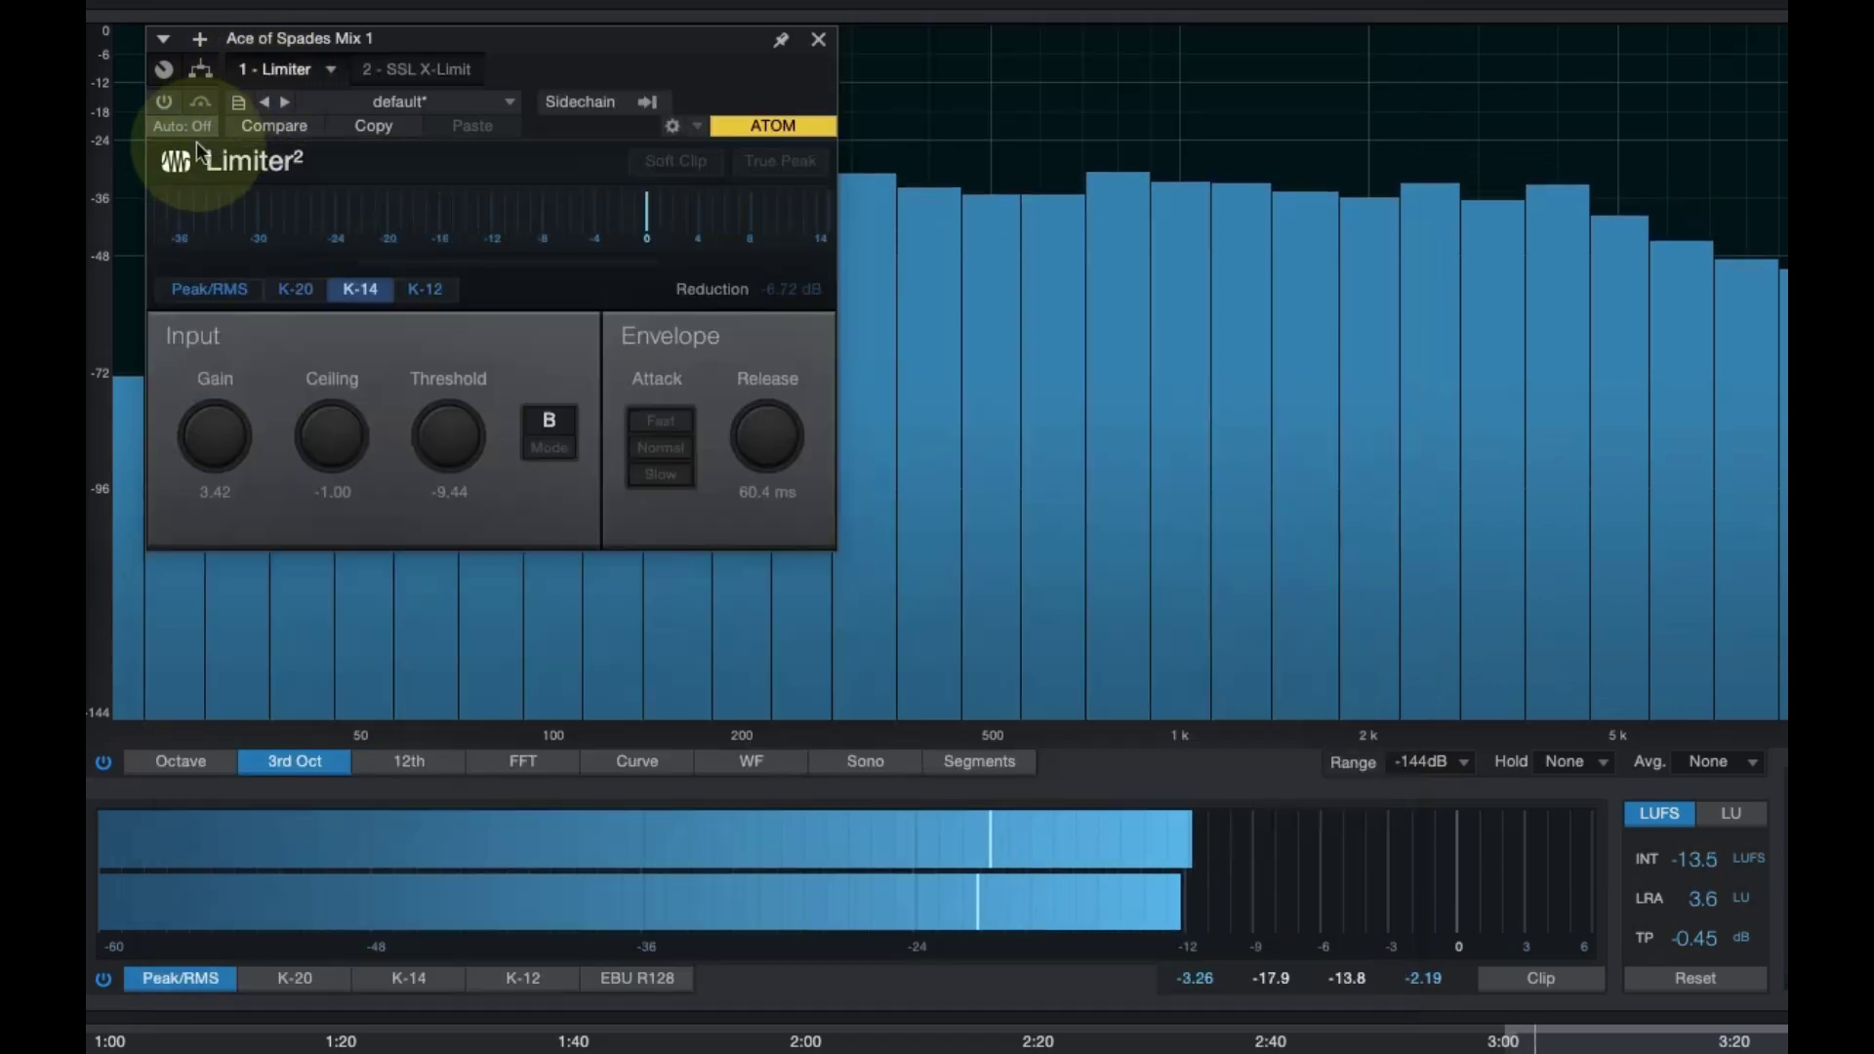
left_click(164, 104)
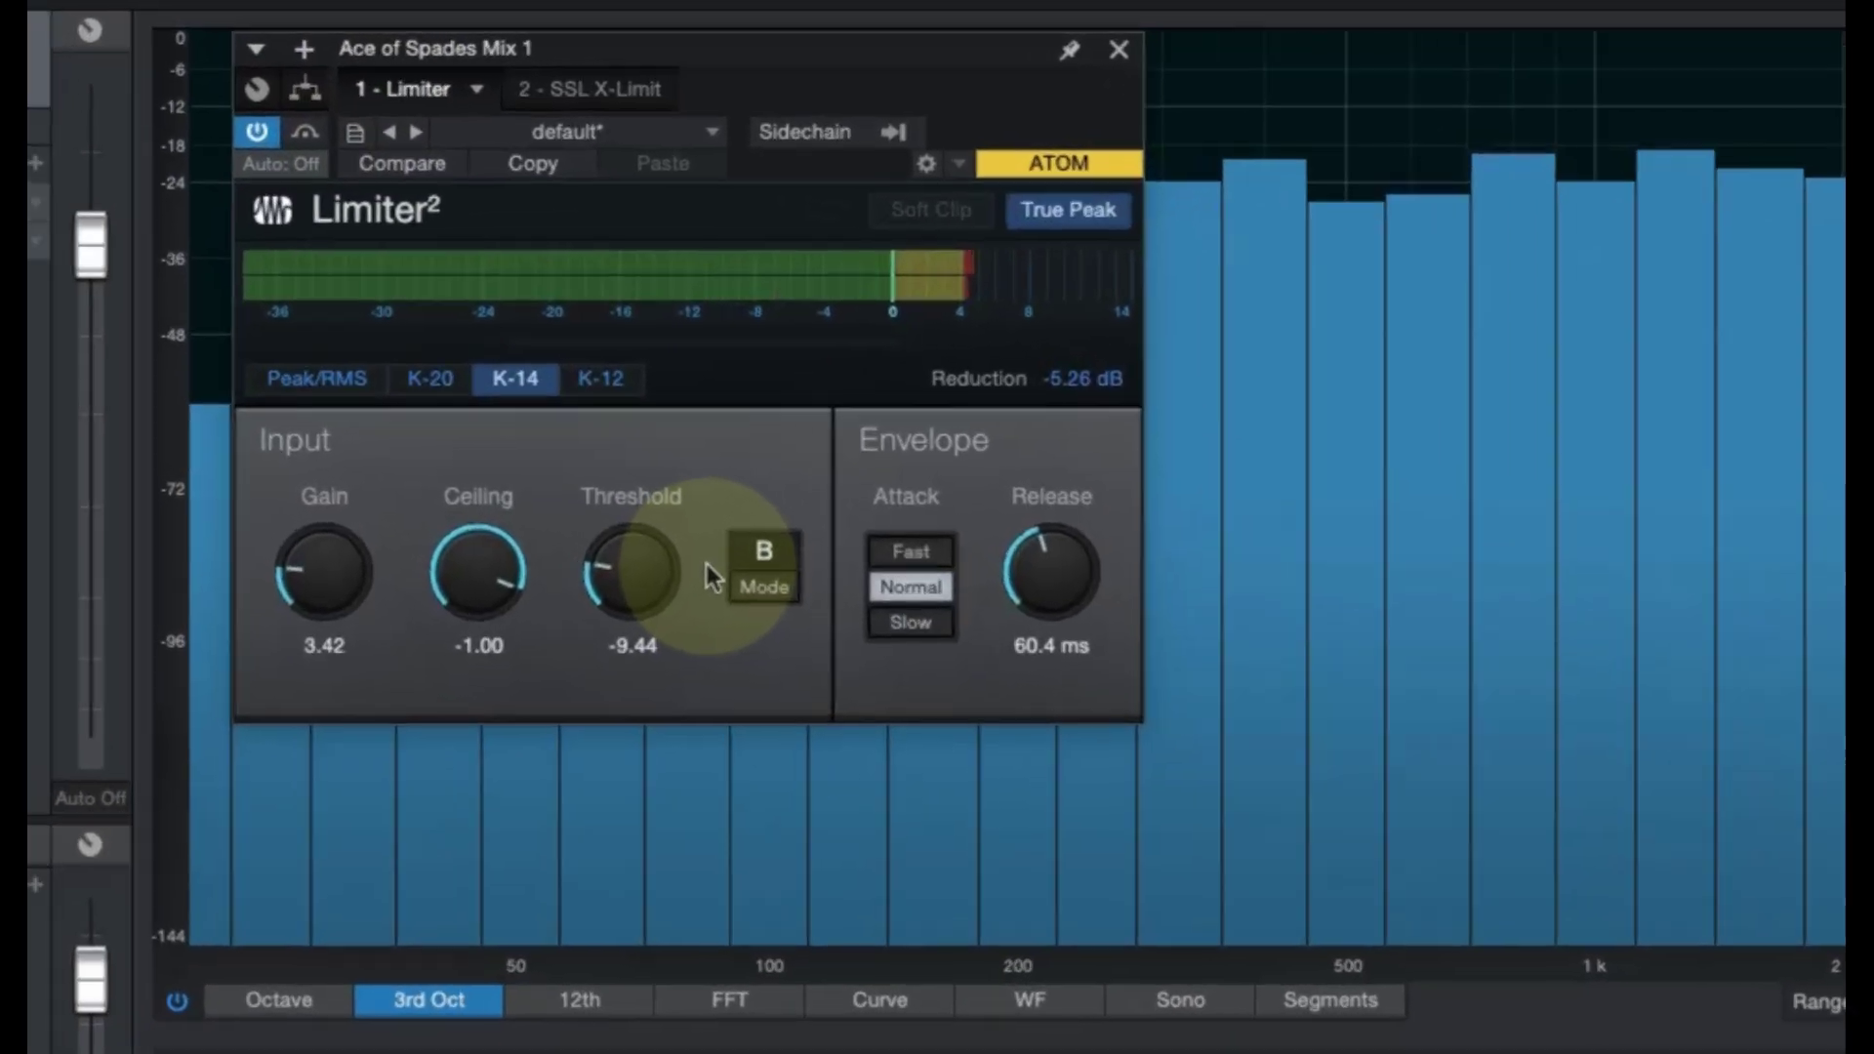
left_click(670, 449)
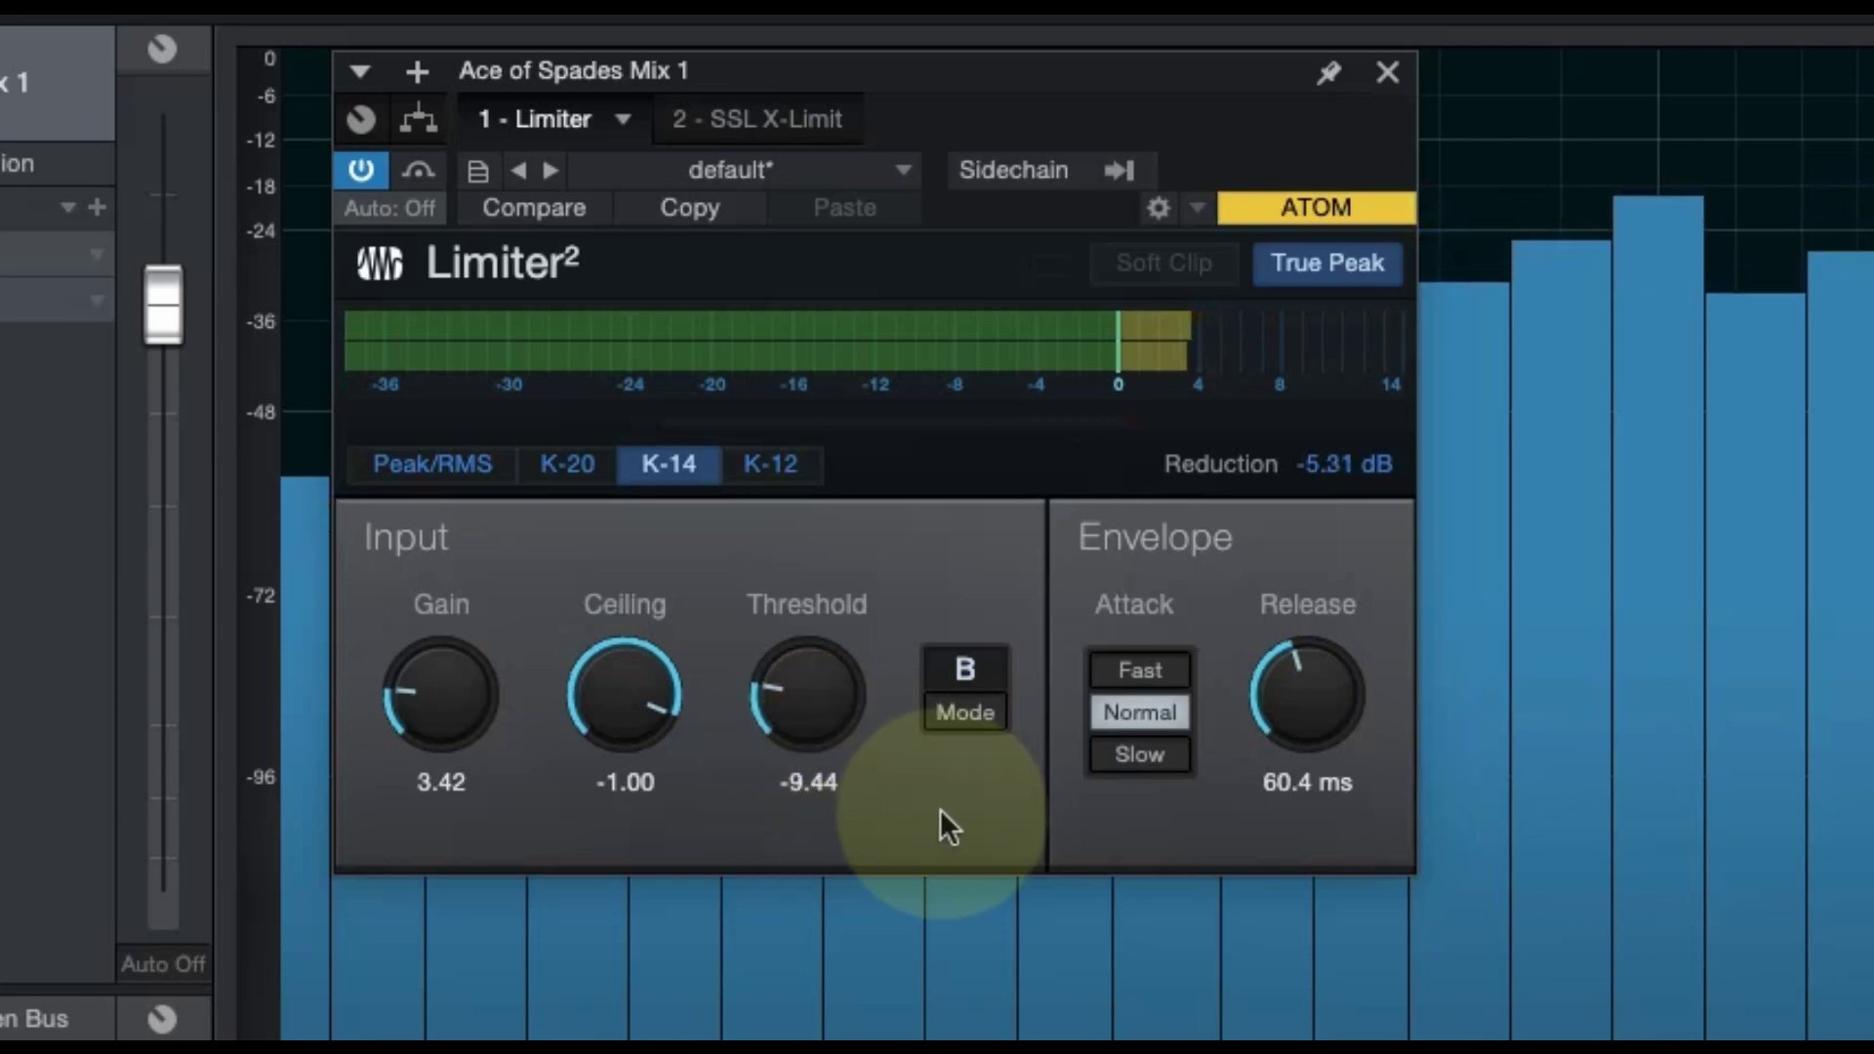
Set the Limiter's ceiling to about -0.46, threshold to about -9.26 and gain to about 5.31.
left_click_drag(776, 689, 815, 610)
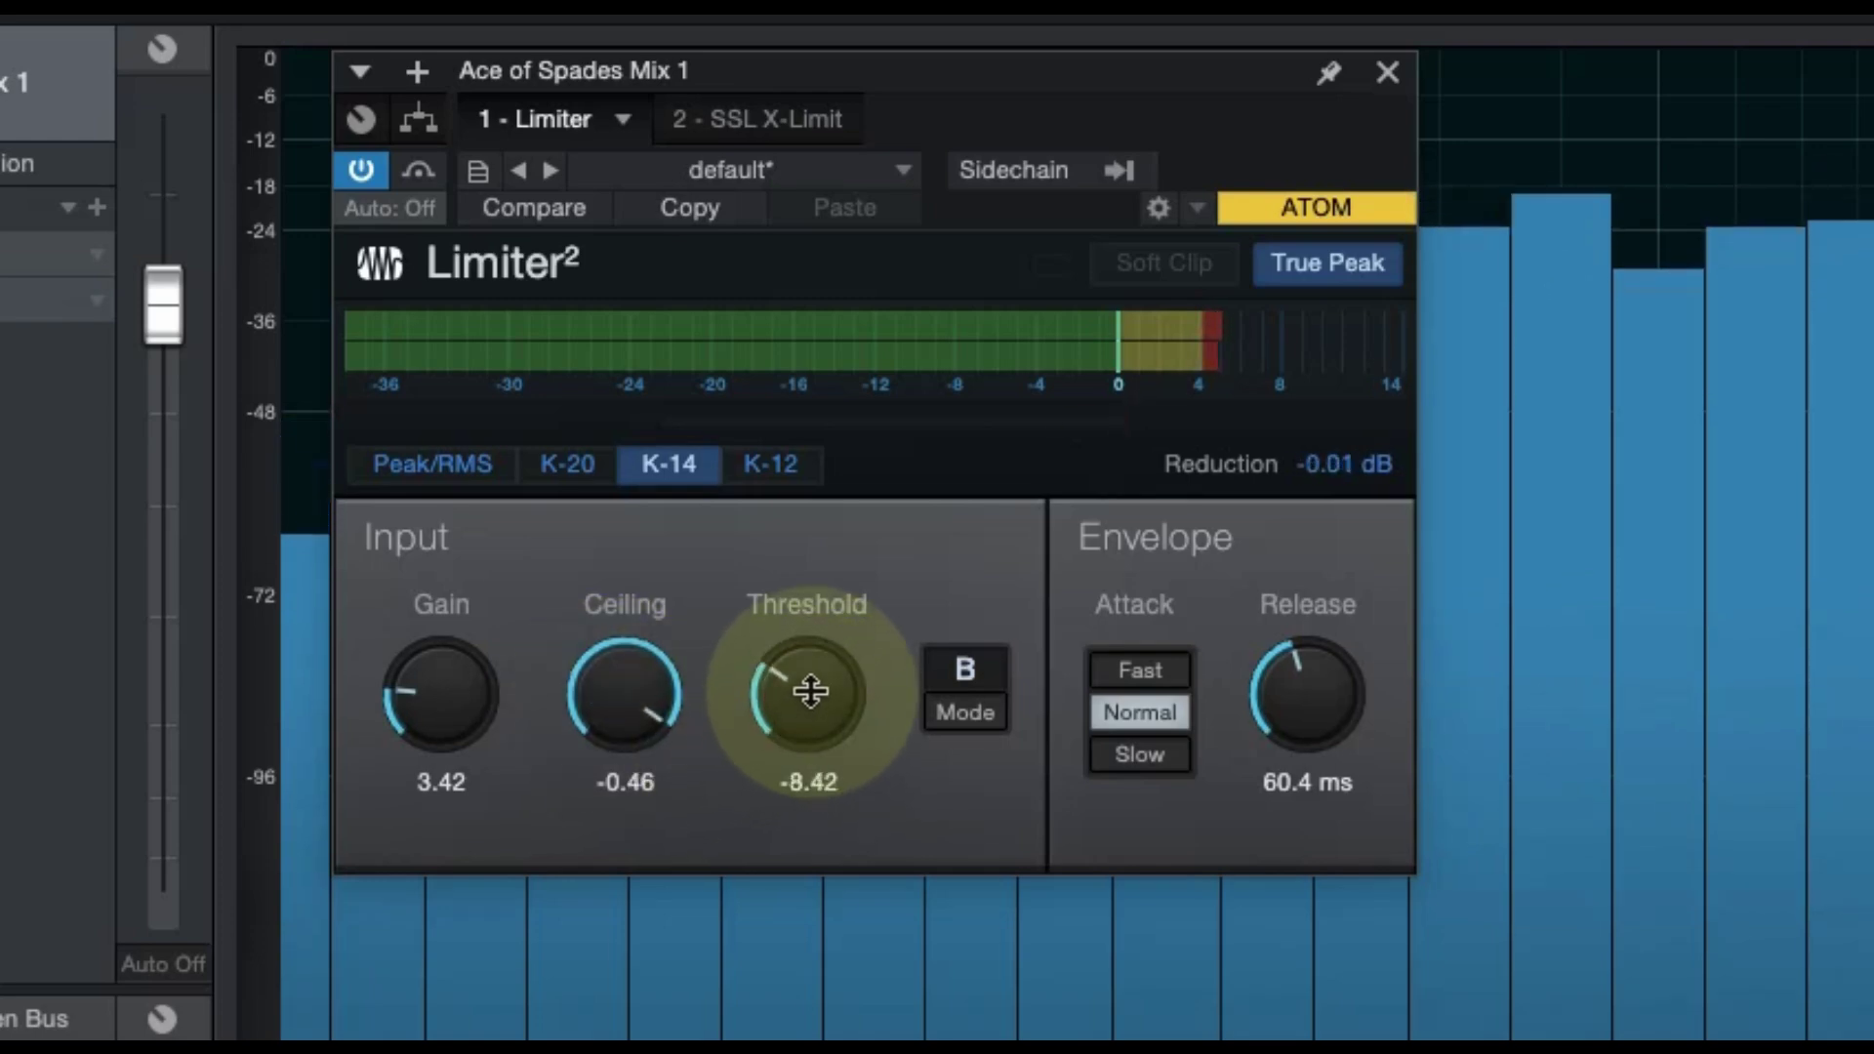
left_click_drag(855, 611, 808, 715)
left_click_drag(442, 727, 441, 720)
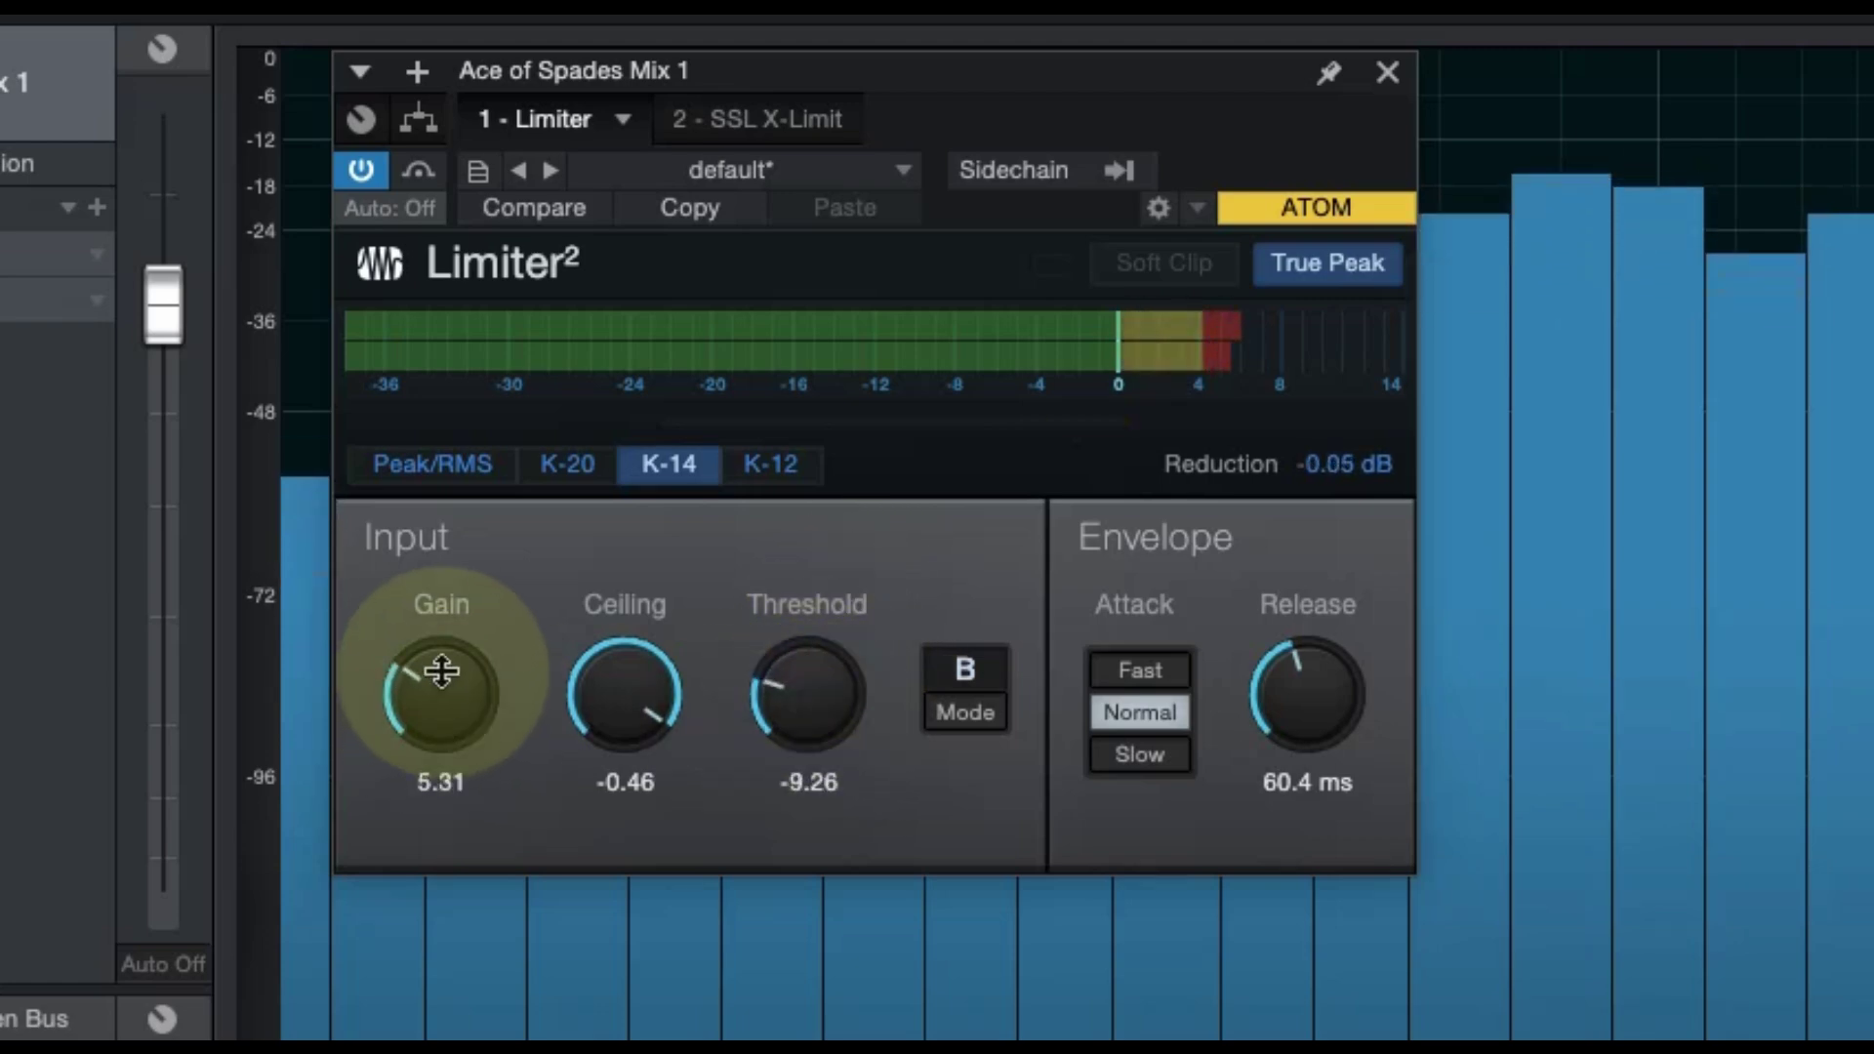